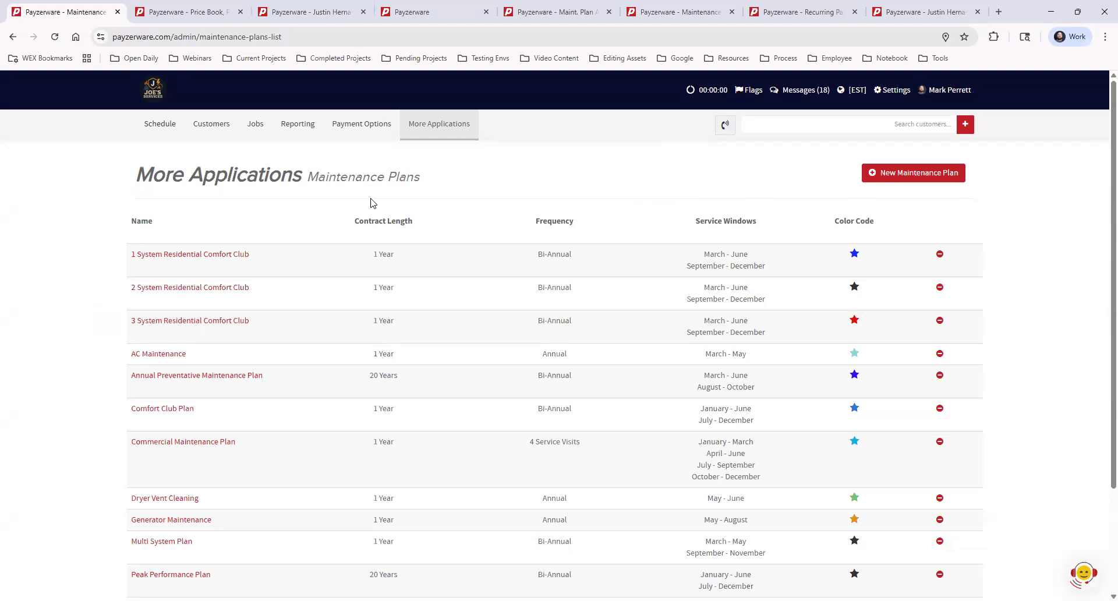
# - Open the Comfort Club Plan maintenance plan for editing
pyautogui.click(436, 126)
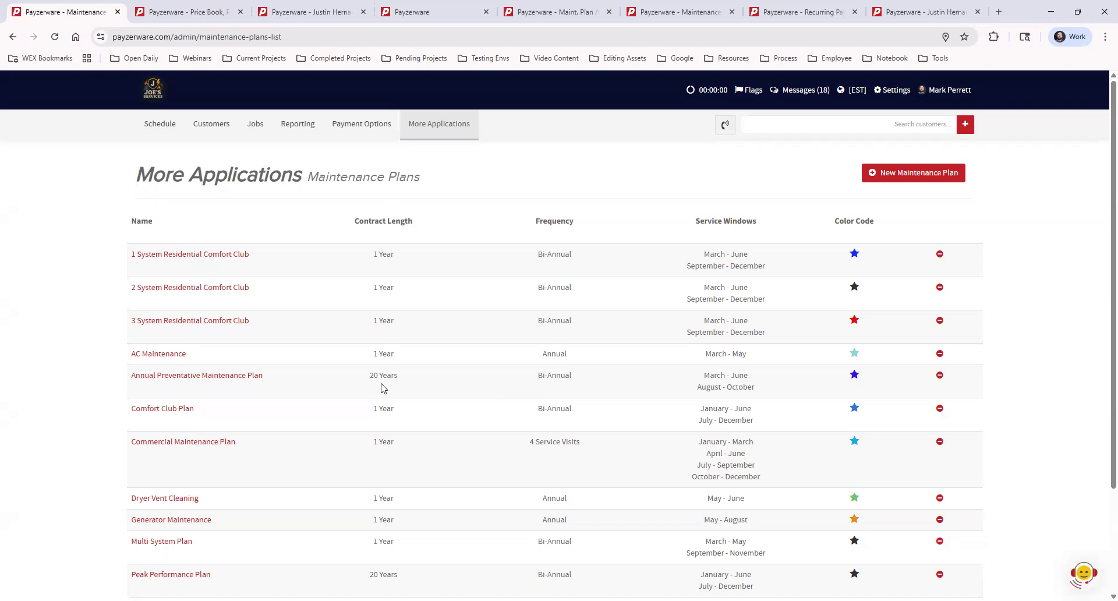
pyautogui.click(184, 410)
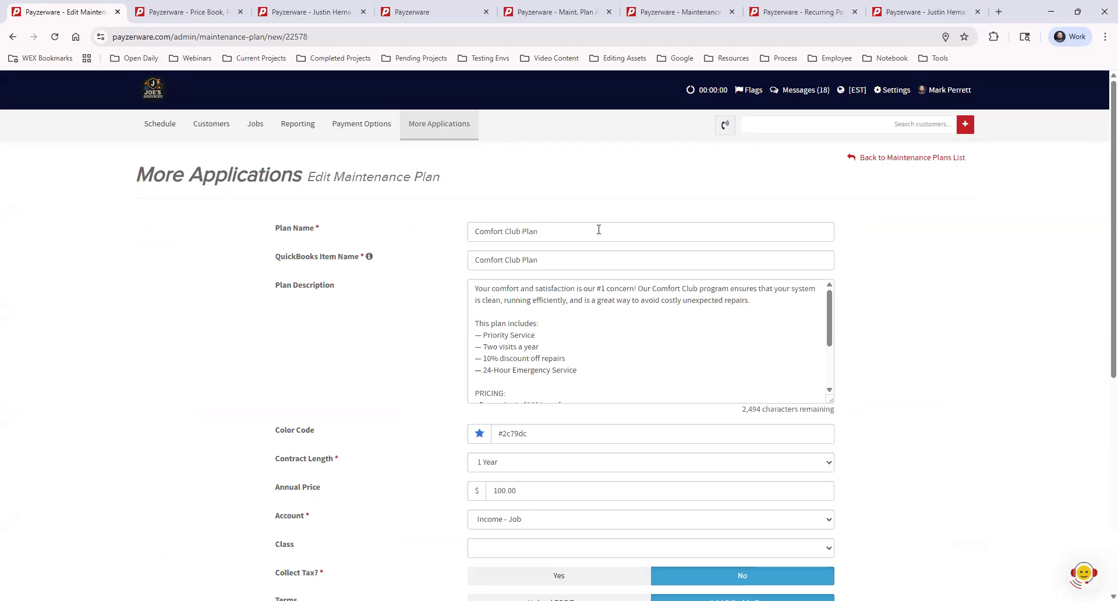
# - Set the plan's contract length to Until Cancelled
pyautogui.click(513, 465)
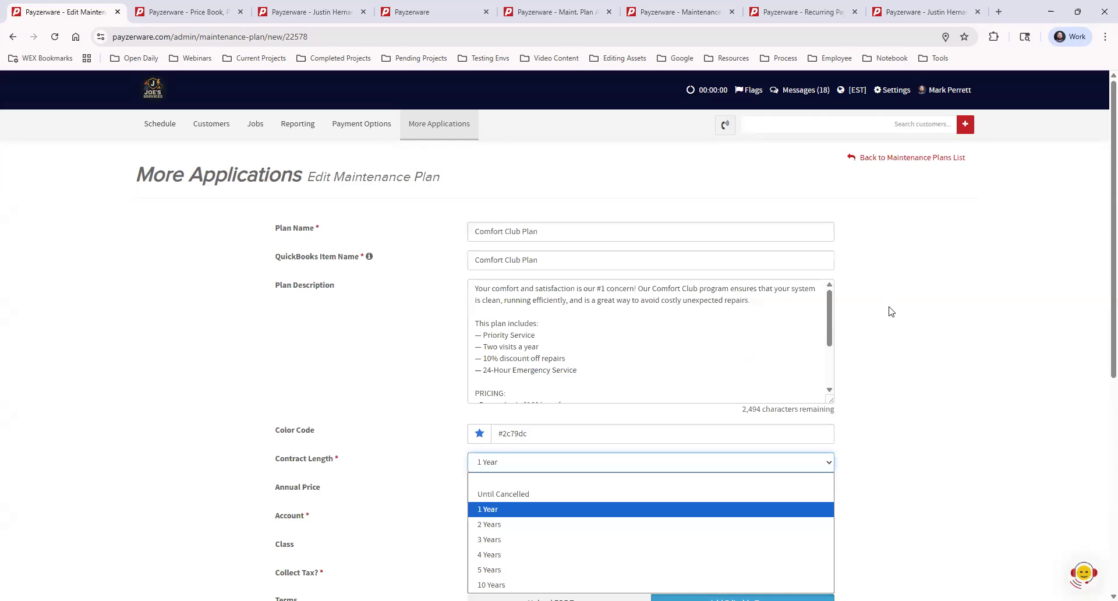
pyautogui.scroll(-3, 895, 303)
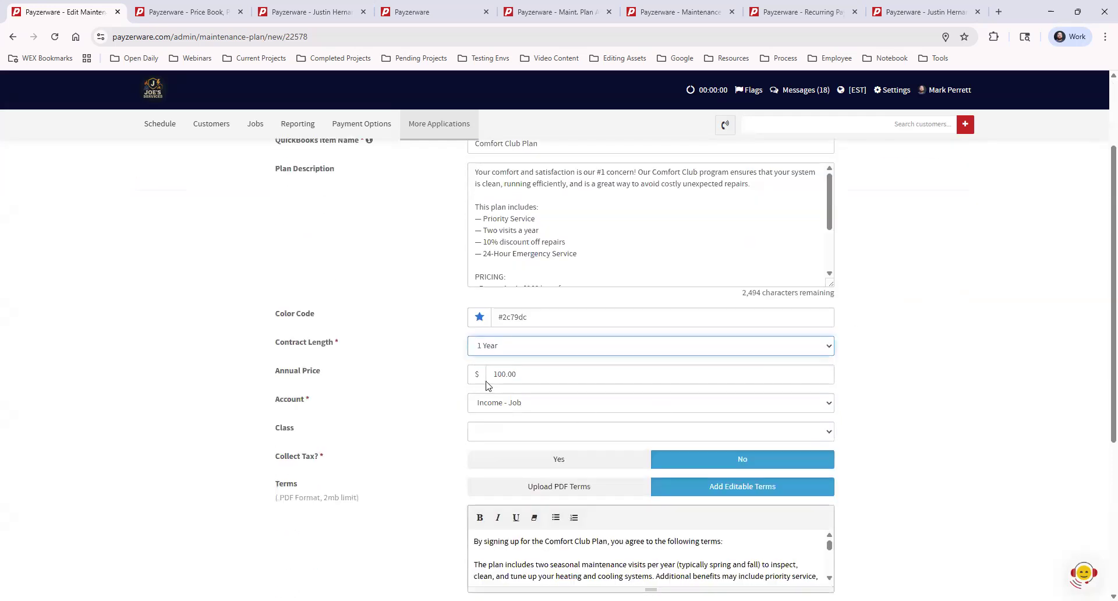
pyautogui.click(515, 346)
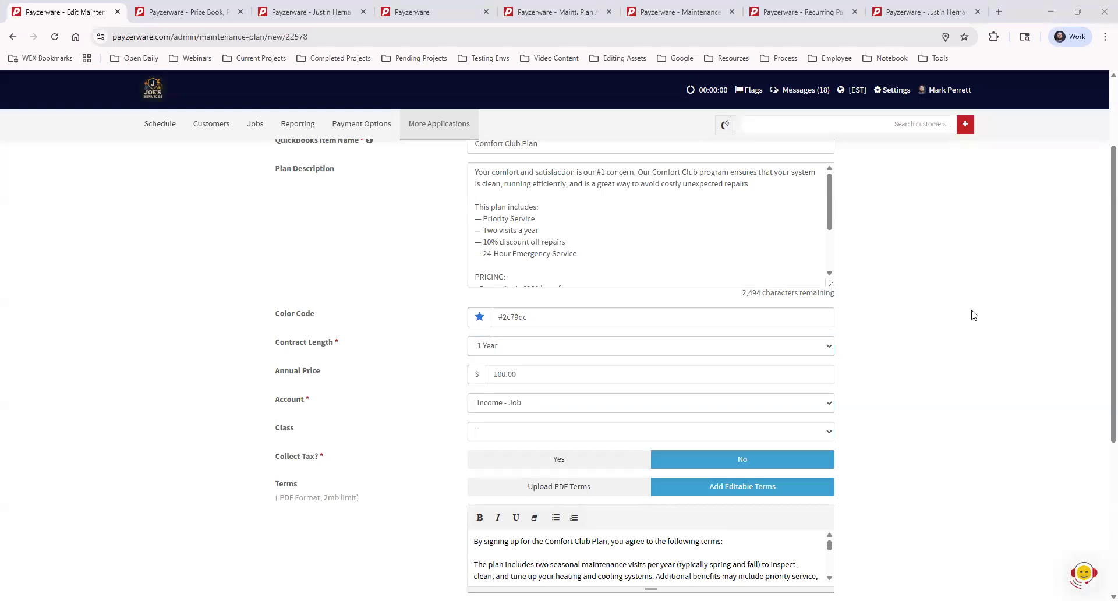
pyautogui.scroll(-3, 935, 321)
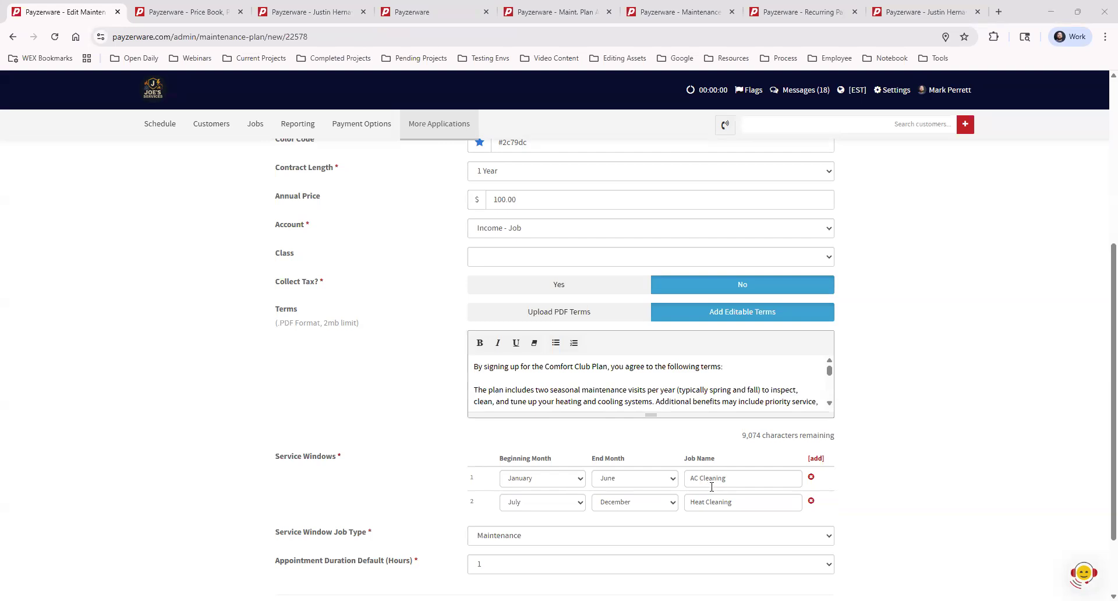
pyautogui.scroll(4, 711, 487)
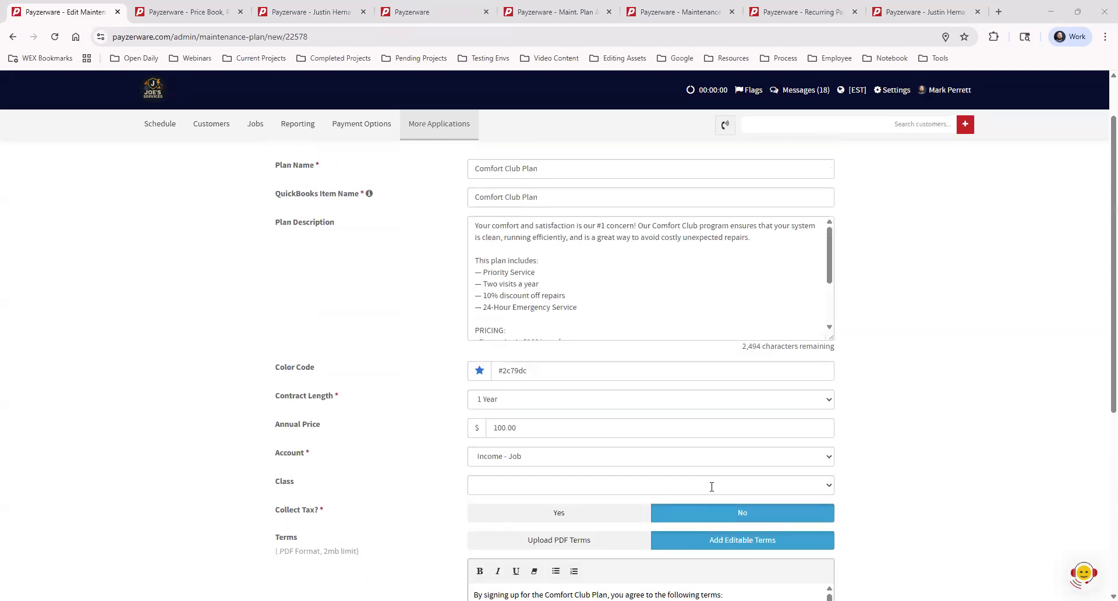
pyautogui.click(515, 404)
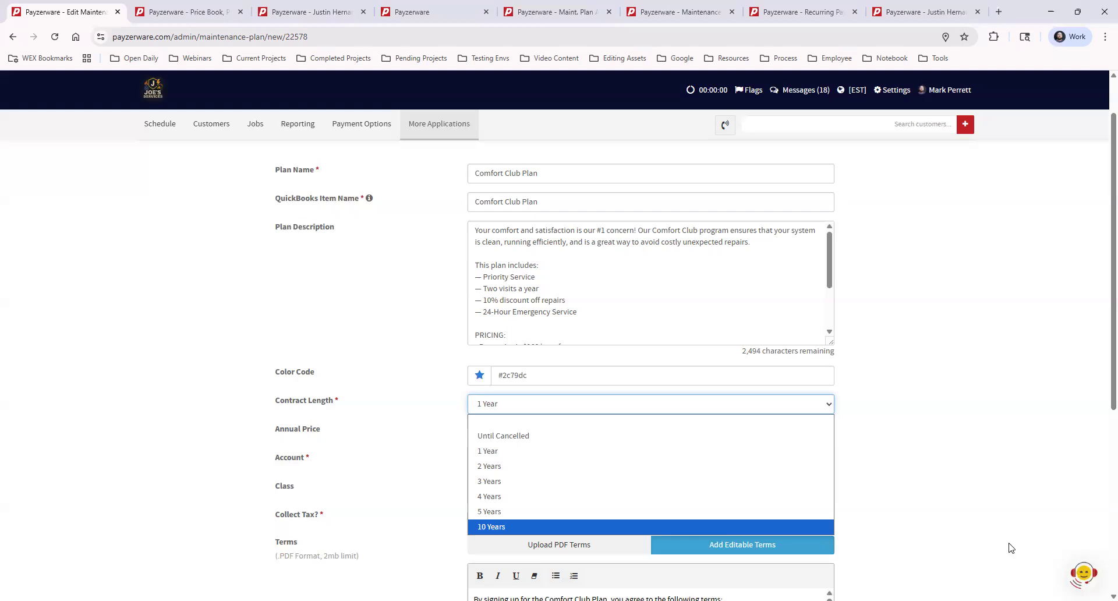
pyautogui.click(543, 438)
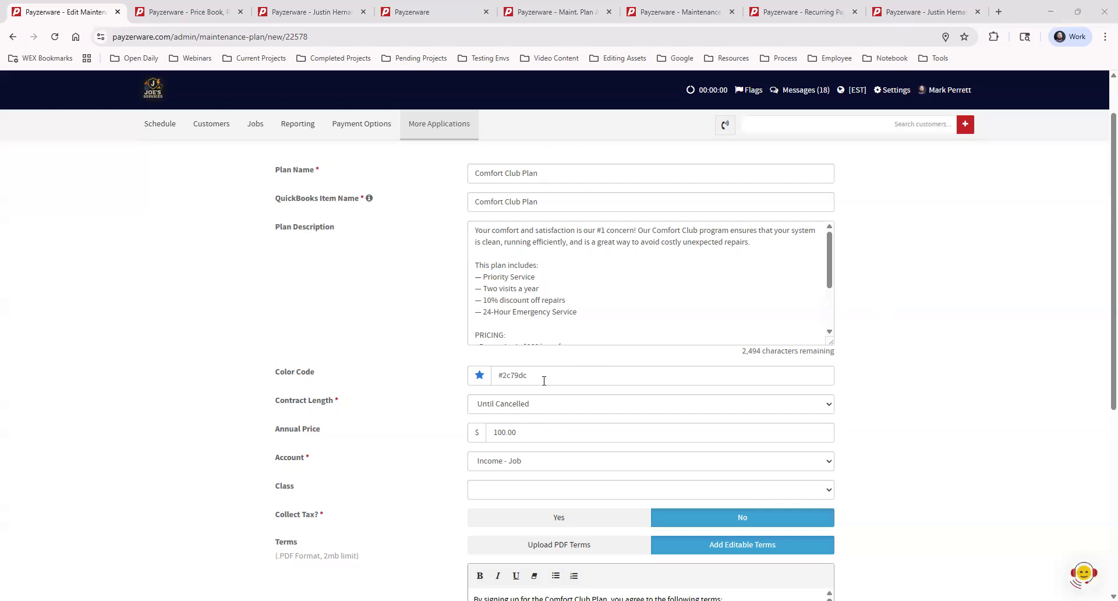
# - Set the plan's annual price to 0.00
pyautogui.scroll(-1, 895, 411)
pyautogui.scroll(-4, 891, 411)
pyautogui.scroll(6, 884, 457)
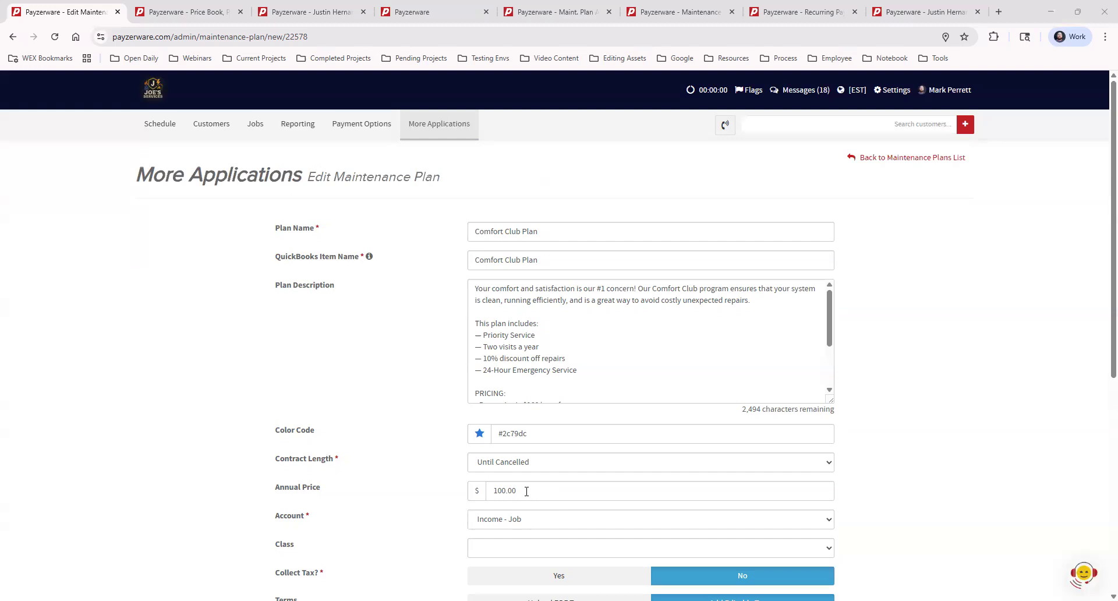
pyautogui.doubleClick(527, 491)
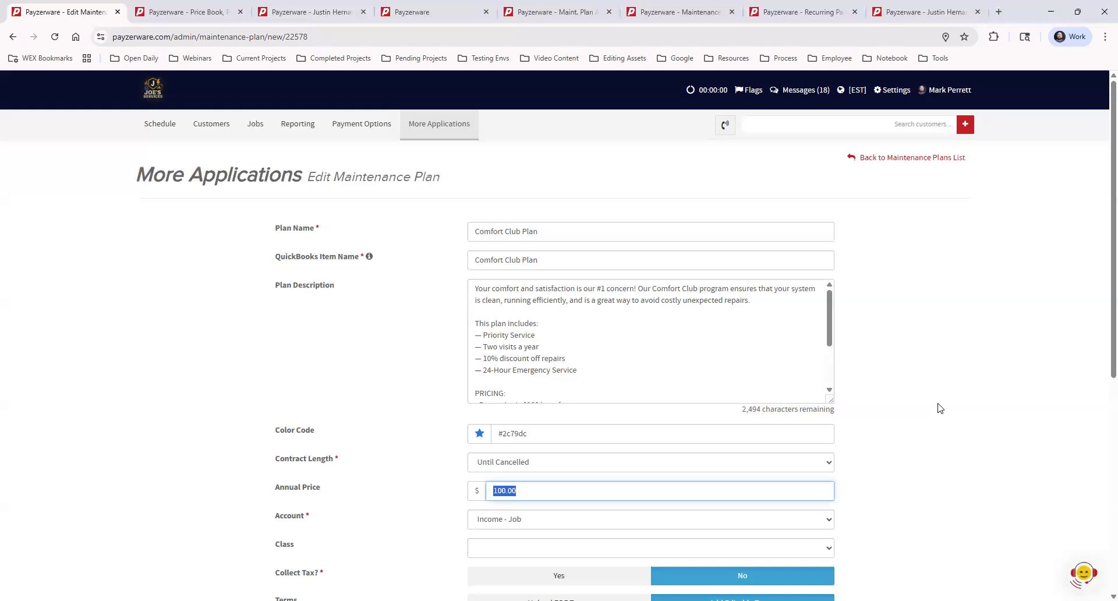
pyautogui.click(937, 408)
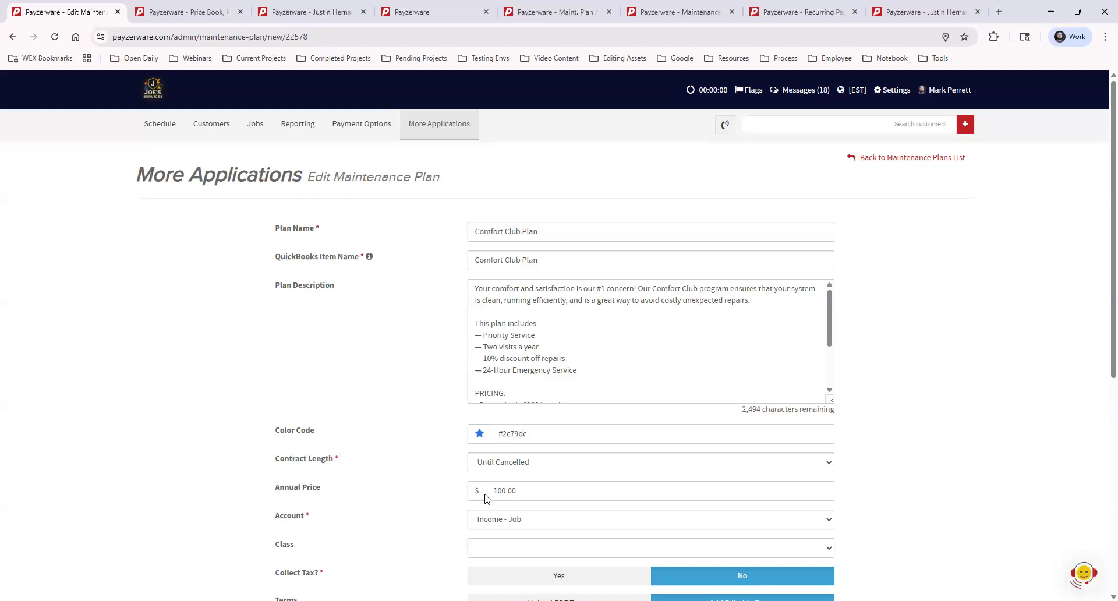
pyautogui.click(492, 491)
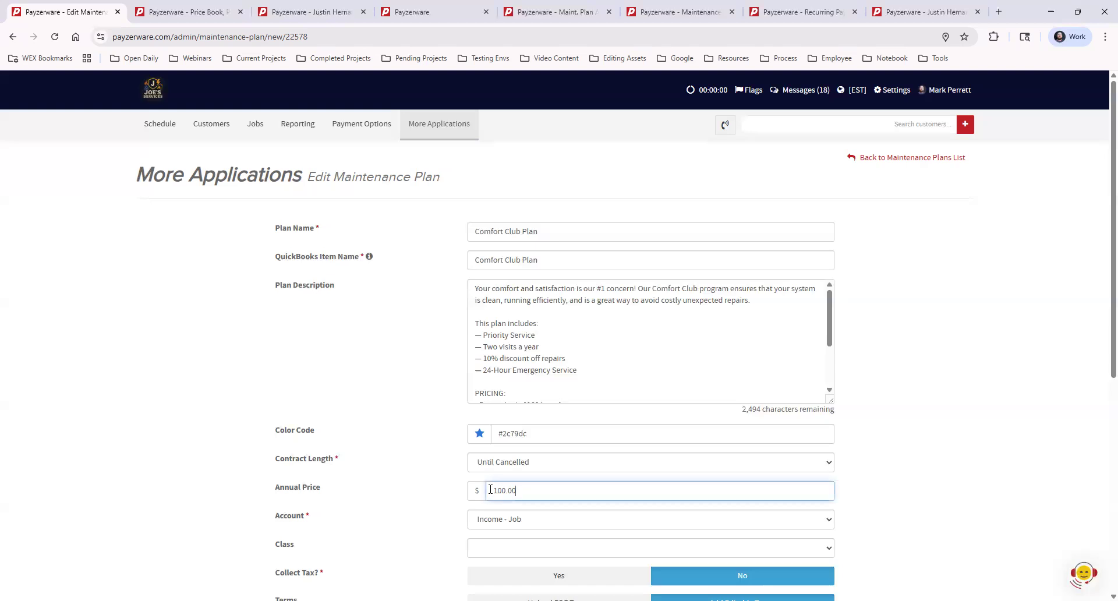
pyautogui.press('BackSpace')
pyautogui.press('BackSpace')
pyautogui.press('BackSpace')
pyautogui.press('BackSpace')
pyautogui.press('BackSpace')
pyautogui.press('BackSpace')
pyautogui.write('0.01')
# - Enlarge the plan description text box to show its full text
pyautogui.moveTo(831, 400); pyautogui.dragTo(828, 511)
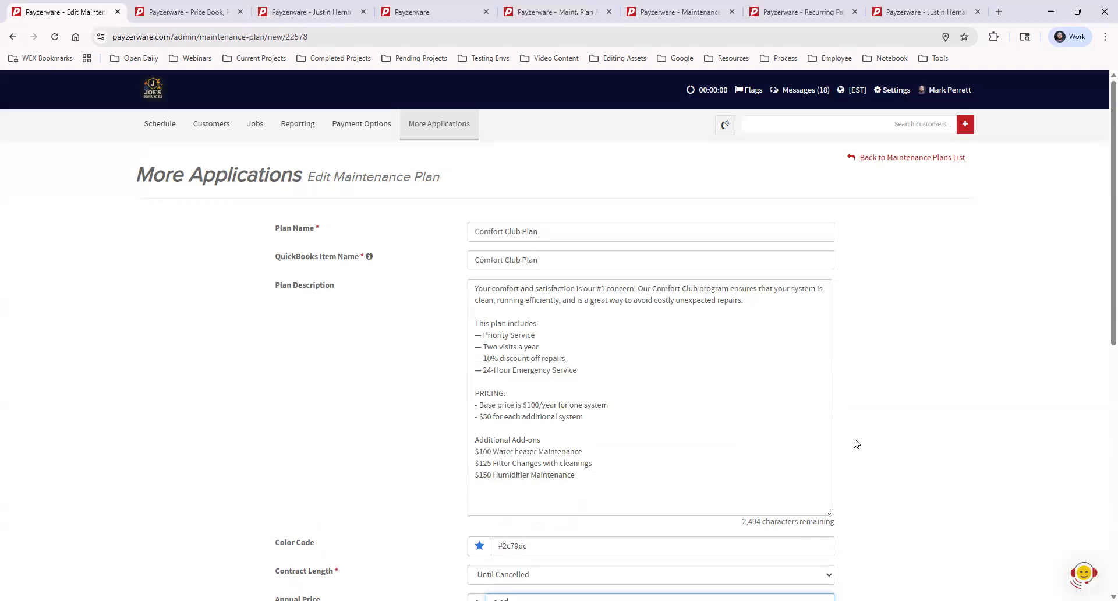
pyautogui.scroll(-2, 842, 443)
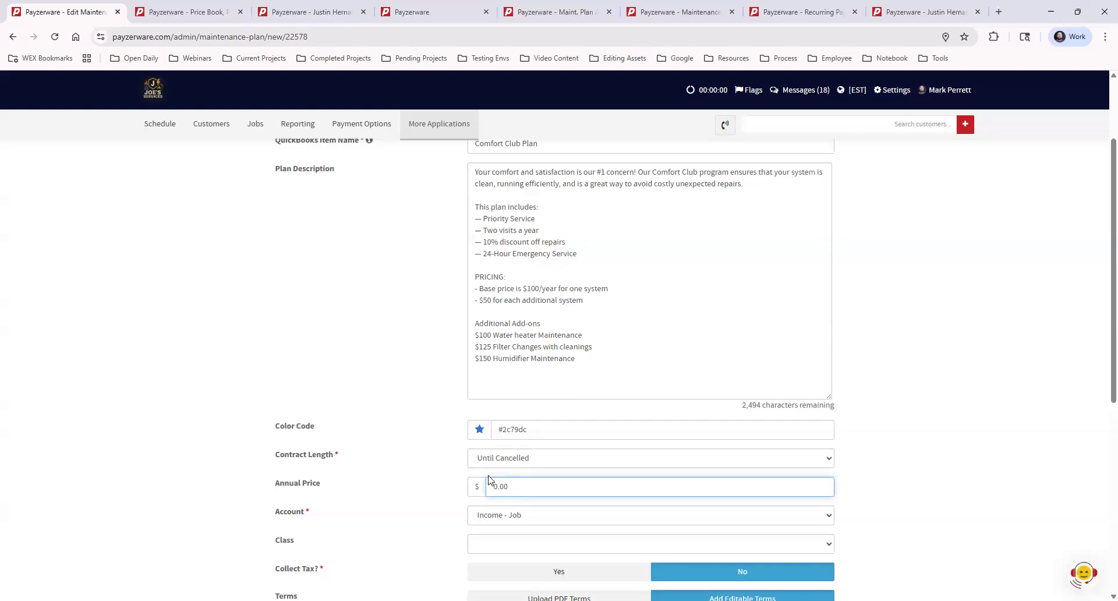
pyautogui.scroll(1, 489, 483)
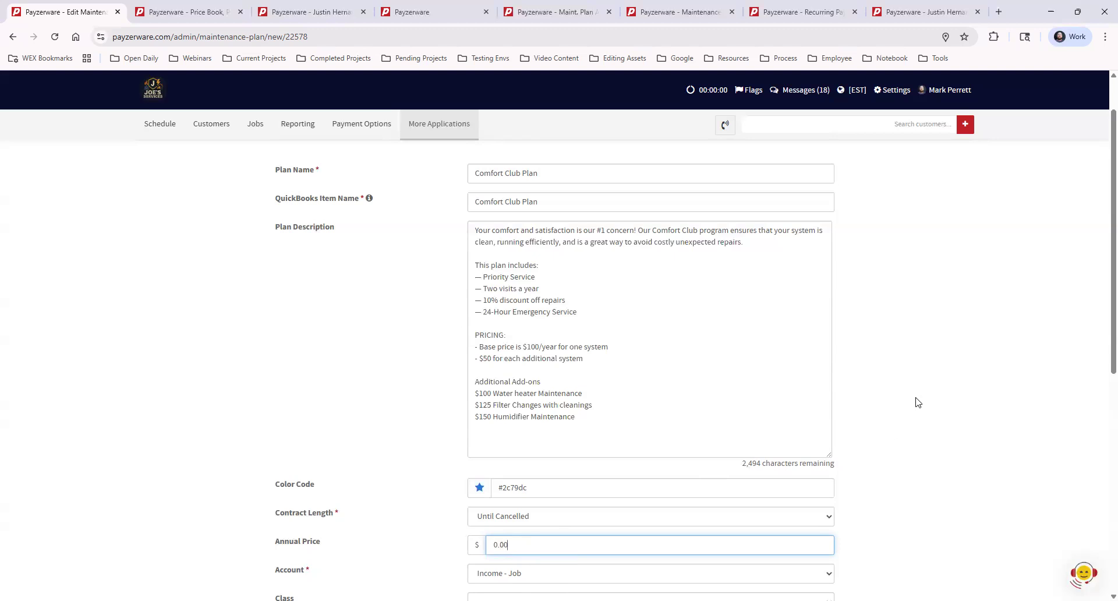
# - Rename the two service window job names to Visit 1 and Visit 2
pyautogui.scroll(-5, 918, 401)
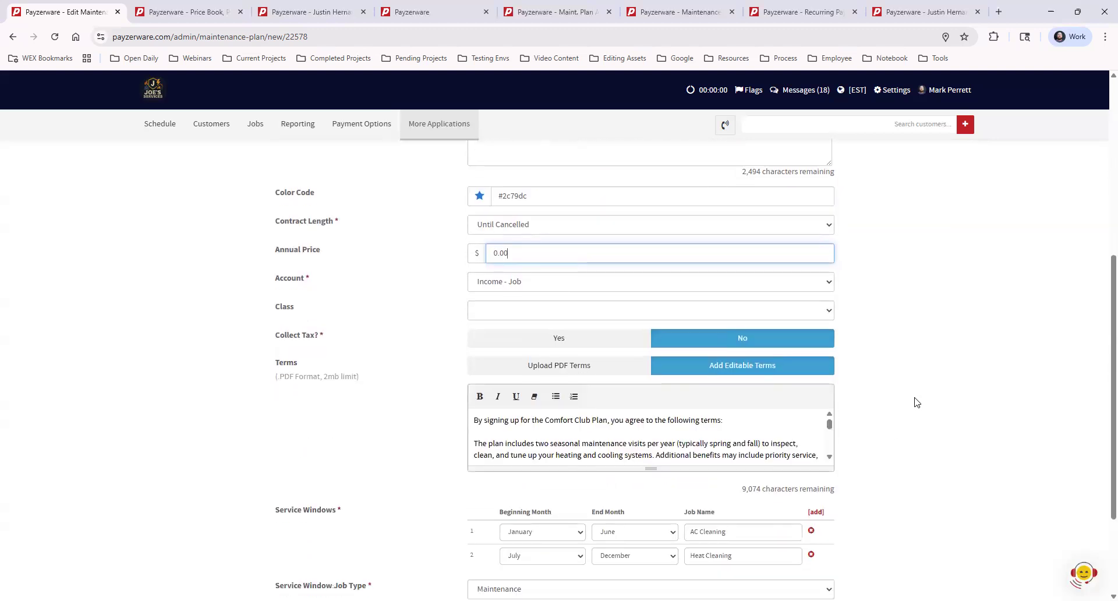
pyautogui.scroll(-3, 918, 402)
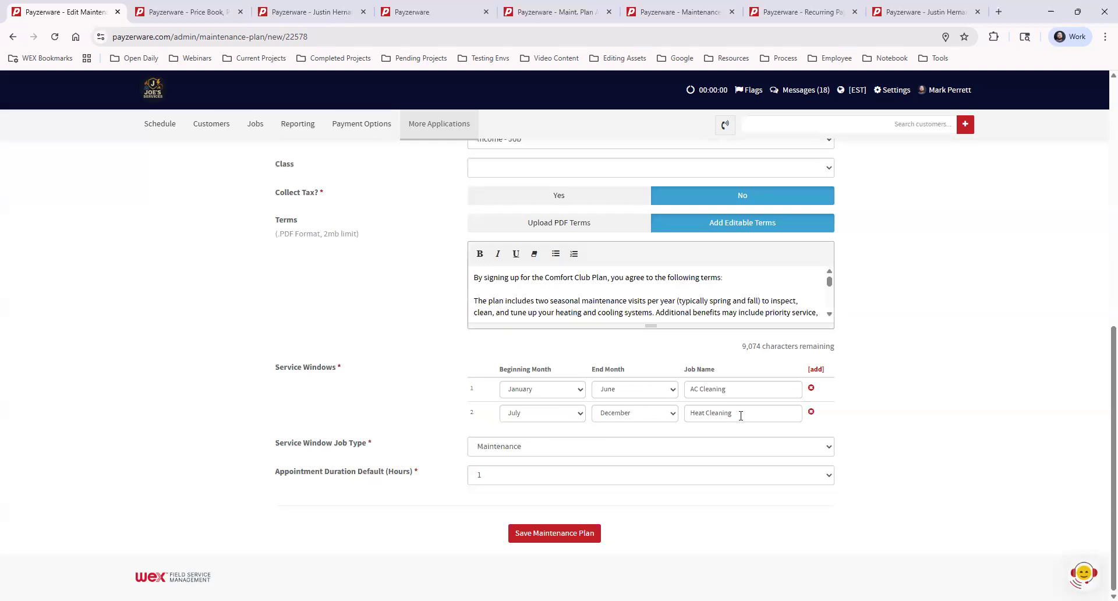
pyautogui.click(734, 384)
pyautogui.hotkey('ctrl', 'a')
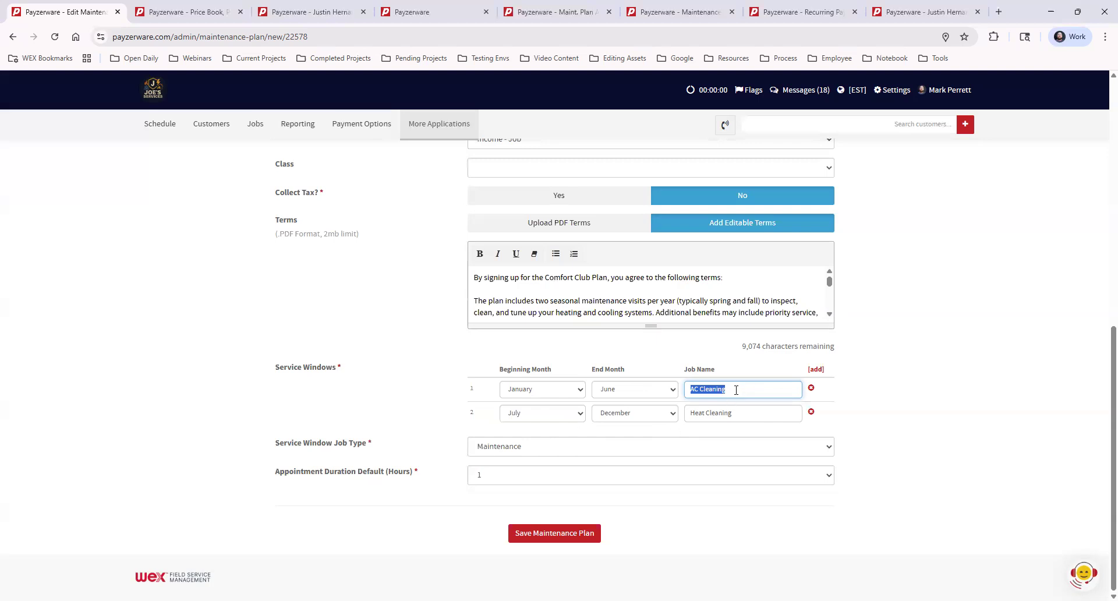
pyautogui.write('Visit 1')
pyautogui.tripleClick(751, 416)
pyautogui.write('Visit 2')
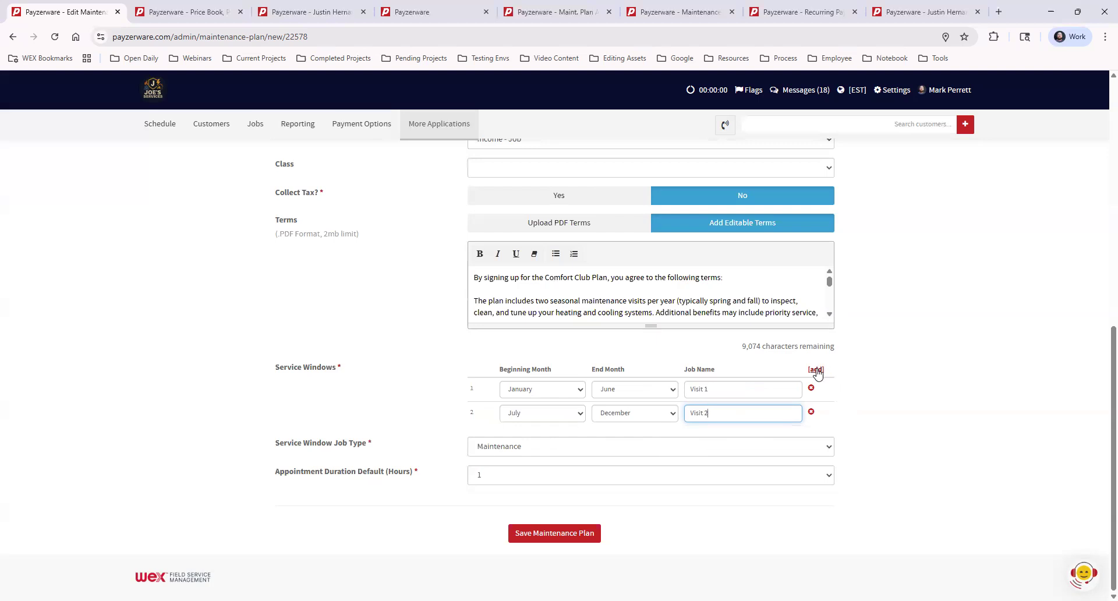
# - Add three more service window rows to the plan
pyautogui.click(817, 371)
pyautogui.click(816, 370)
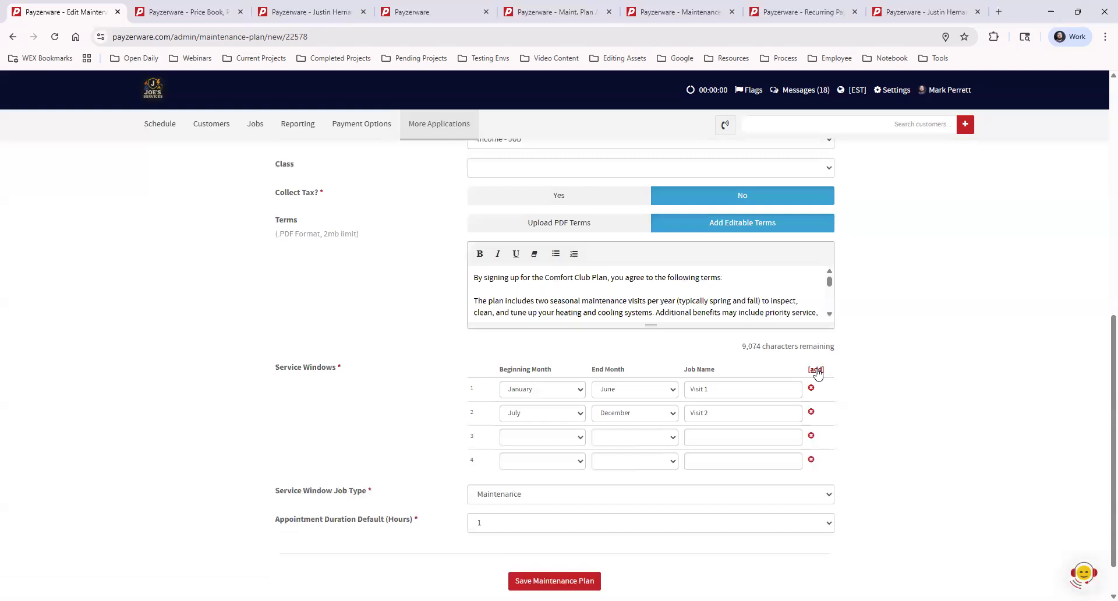
pyautogui.click(816, 370)
# - Set window 1's end month to January and window 2's beginning and end months to February
pyautogui.click(615, 393)
pyautogui.click(618, 403)
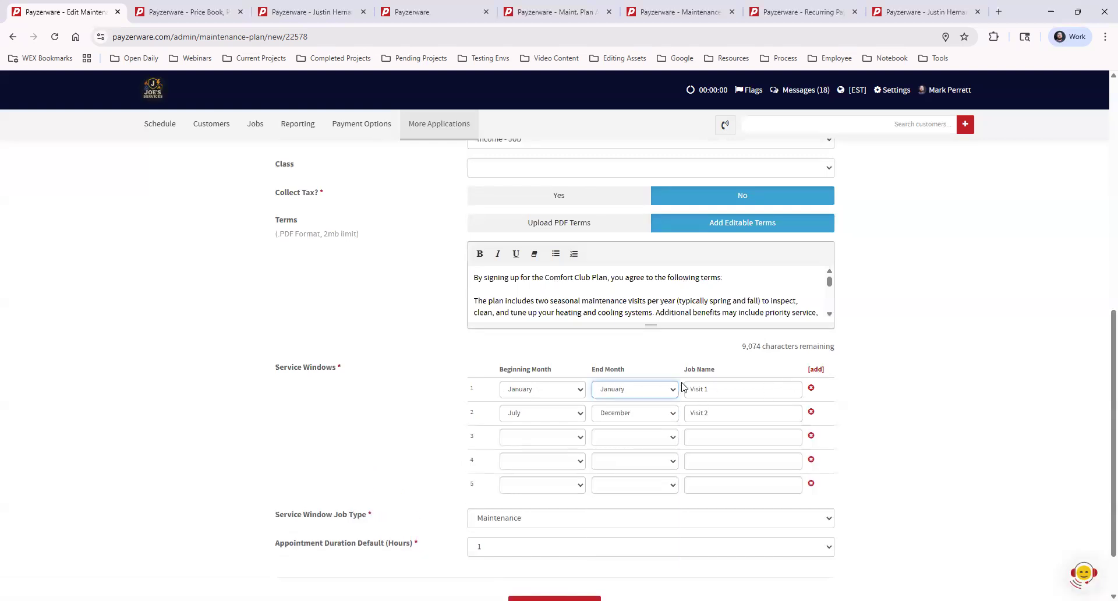
pyautogui.click(543, 416)
pyautogui.click(546, 446)
pyautogui.click(634, 416)
pyautogui.click(634, 444)
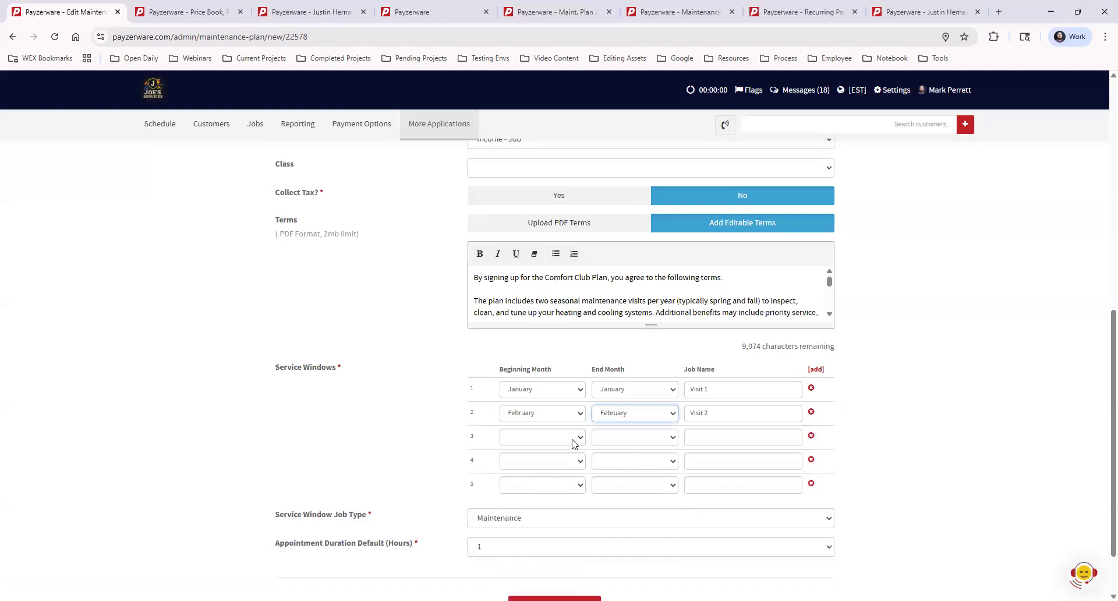
# - Set the third service window's beginning and end months to March
pyautogui.click(574, 443)
pyautogui.click(553, 282)
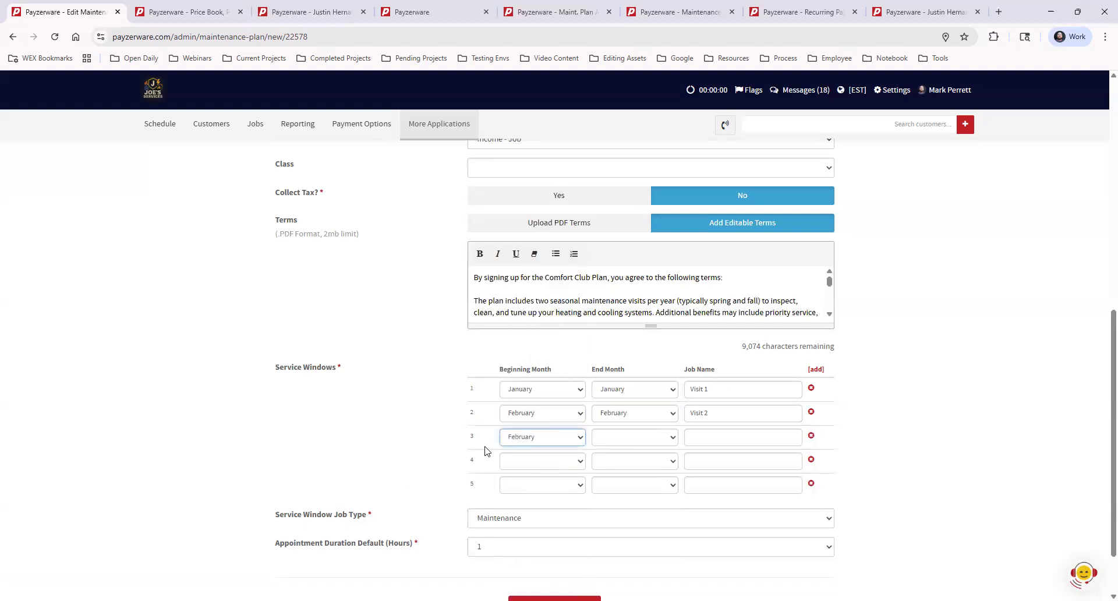
pyautogui.click(526, 444)
pyautogui.click(553, 295)
pyautogui.click(615, 443)
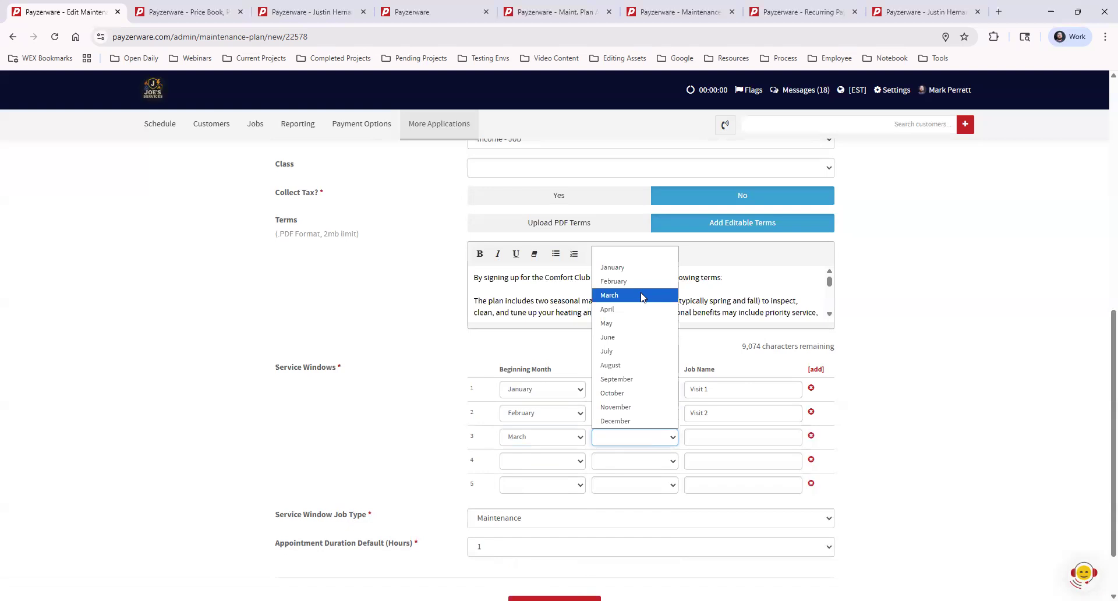
pyautogui.click(642, 296)
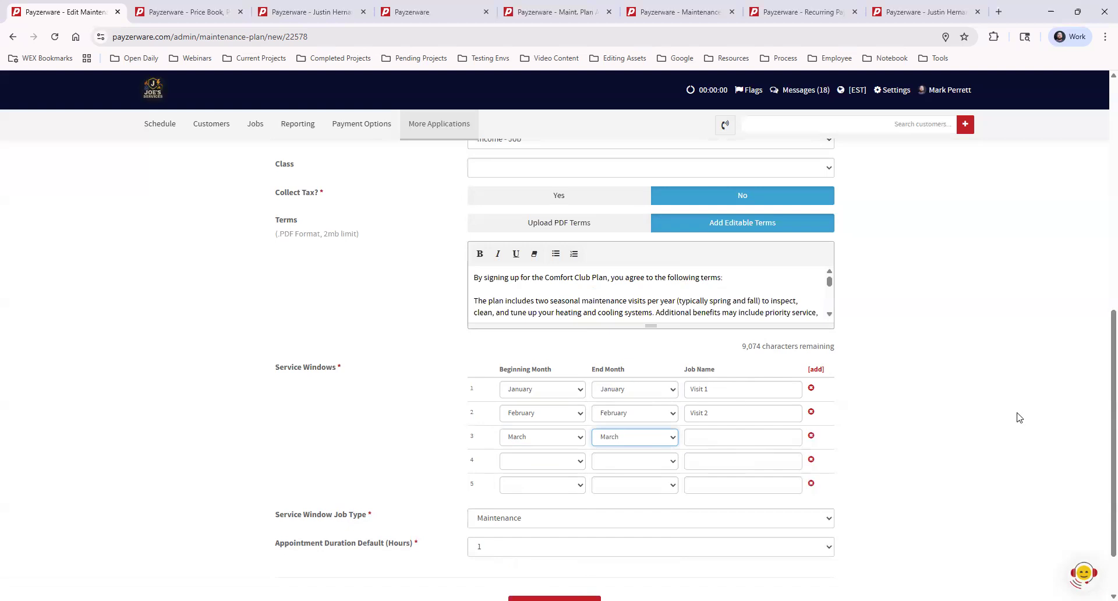
# - Return to the maintenance plans list without saving the plan
pyautogui.scroll(-2, 1016, 418)
pyautogui.scroll(6, 1008, 443)
pyautogui.scroll(3, 1008, 444)
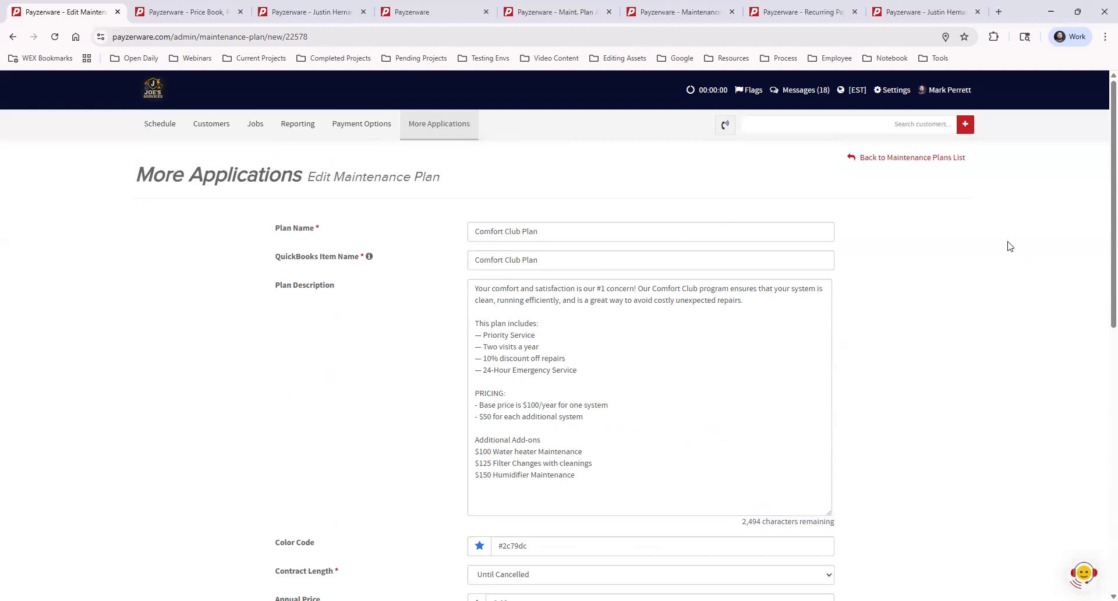
pyautogui.click(899, 162)
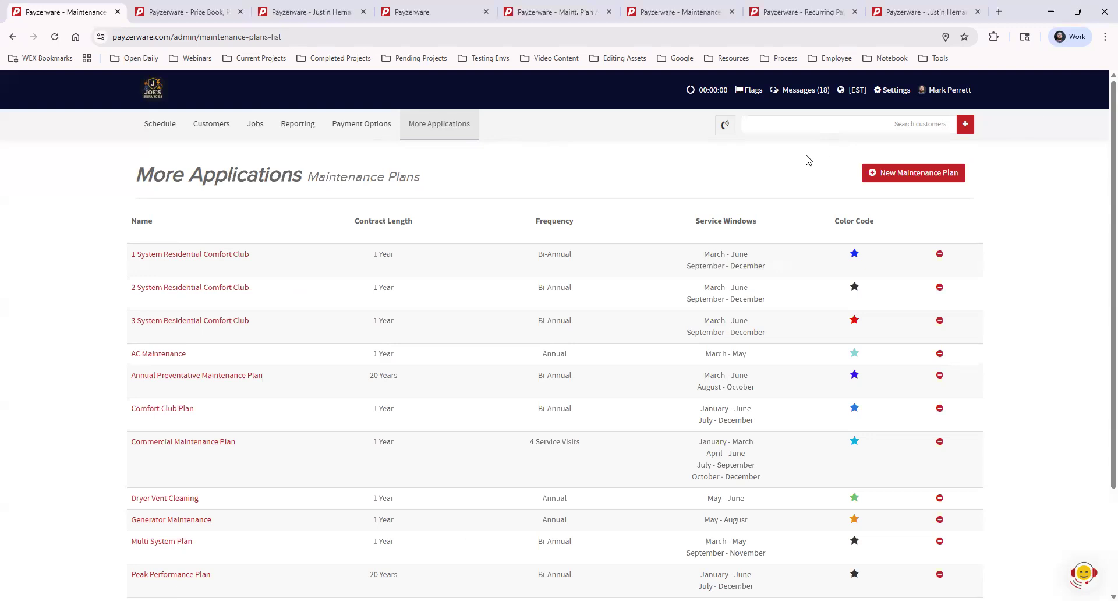
# - Open the price book's Pricing Defaults and highlight the Maintenance Plan Price column heading
pyautogui.click(429, 129)
pyautogui.moveTo(459, 152)
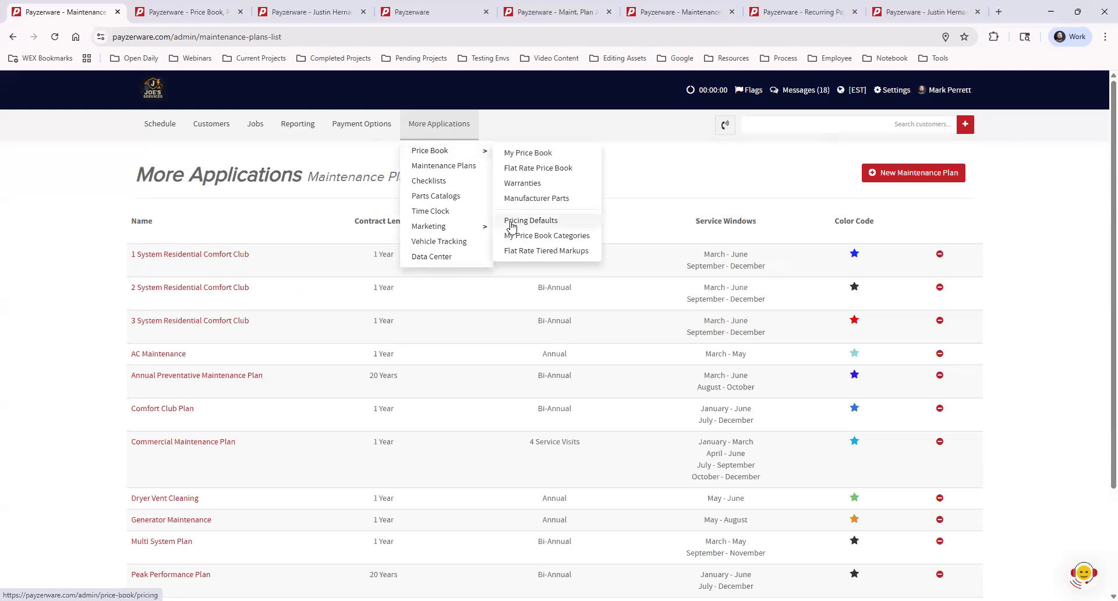
pyautogui.click(553, 219)
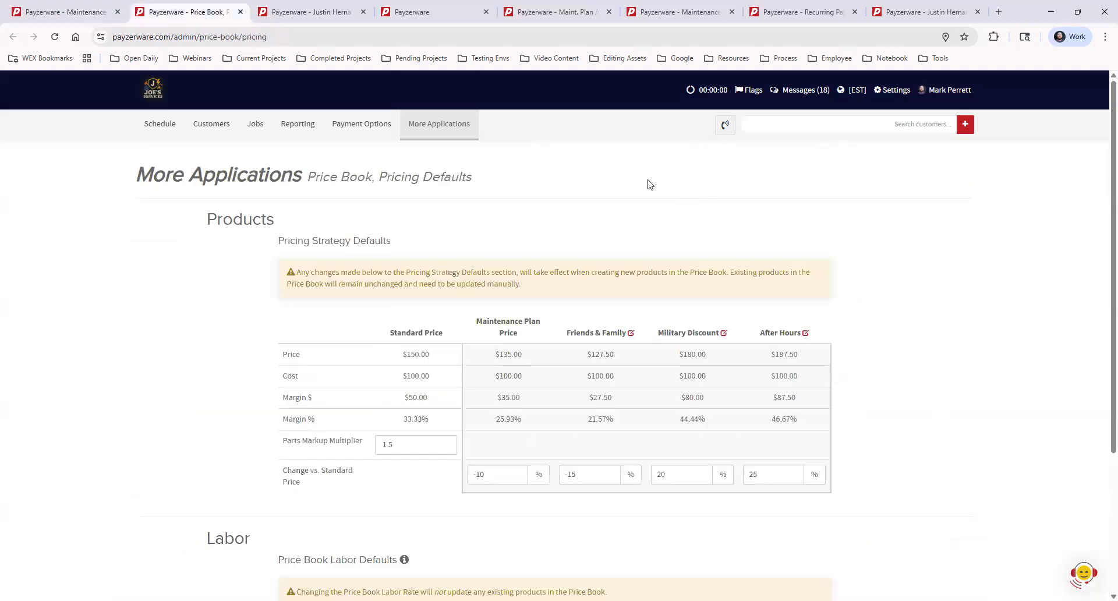
pyautogui.moveTo(475, 325); pyautogui.dragTo(529, 336)
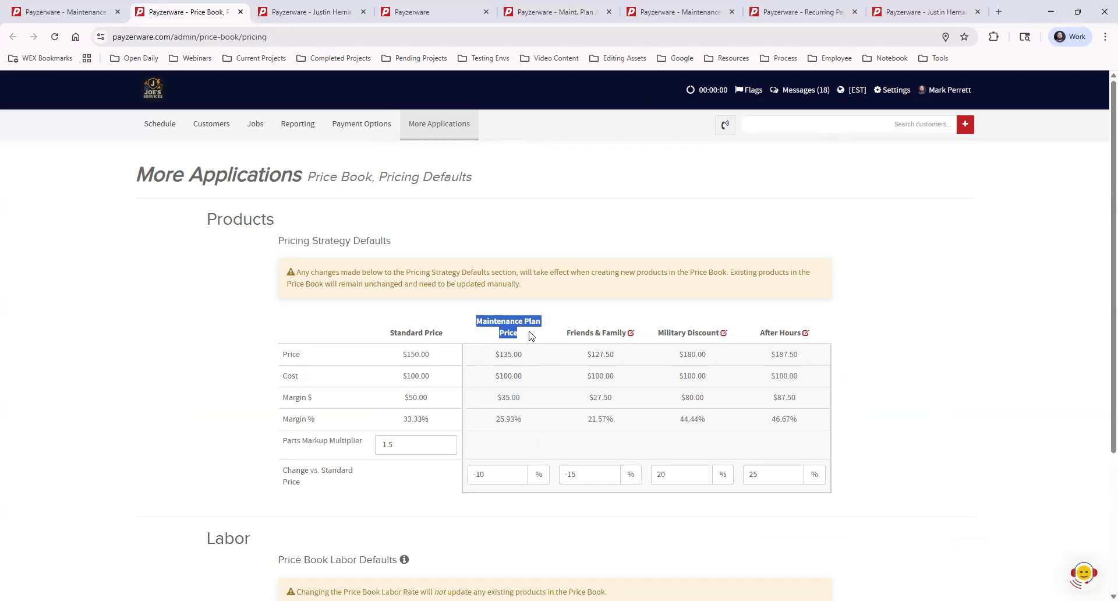
pyautogui.click(529, 335)
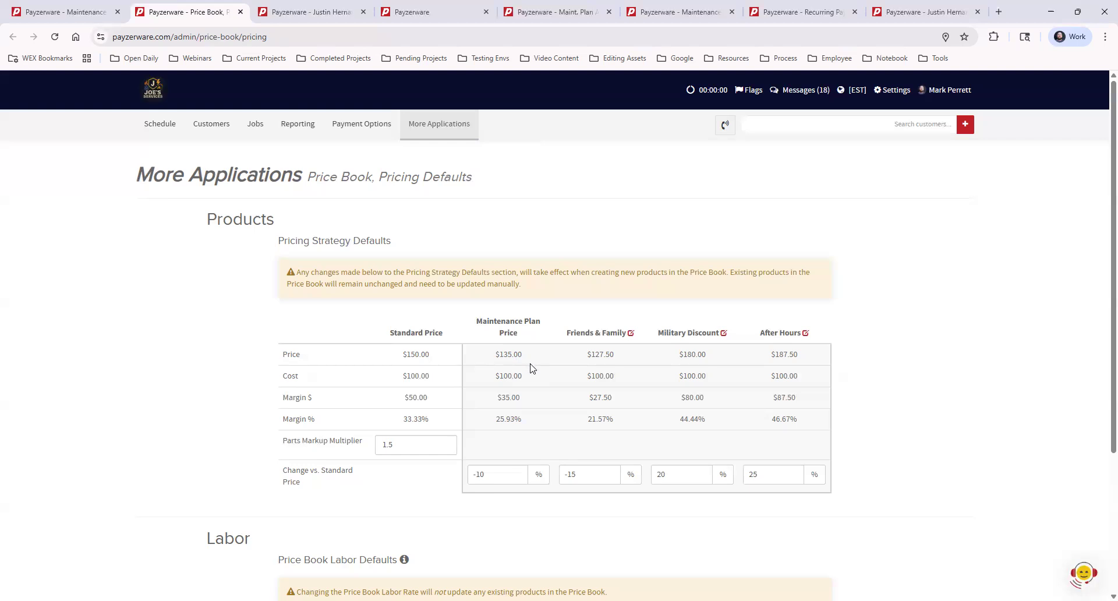
# - Create a new Maintenance job named Maintenance Plan for the customer and start a new invoice from it
pyautogui.click(287, 13)
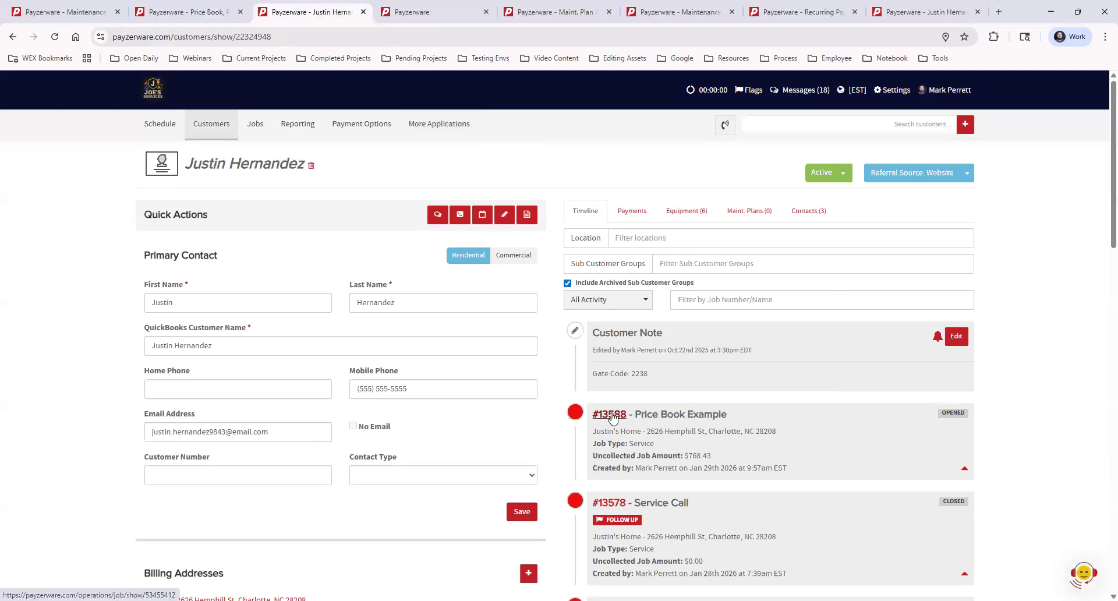
pyautogui.click(528, 215)
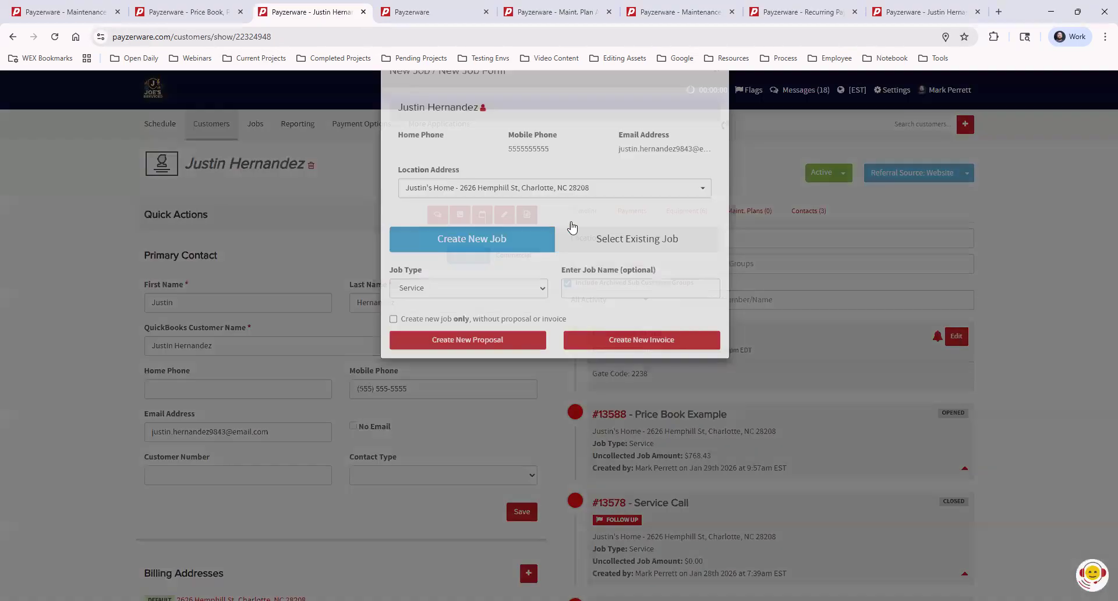
pyautogui.click(598, 319)
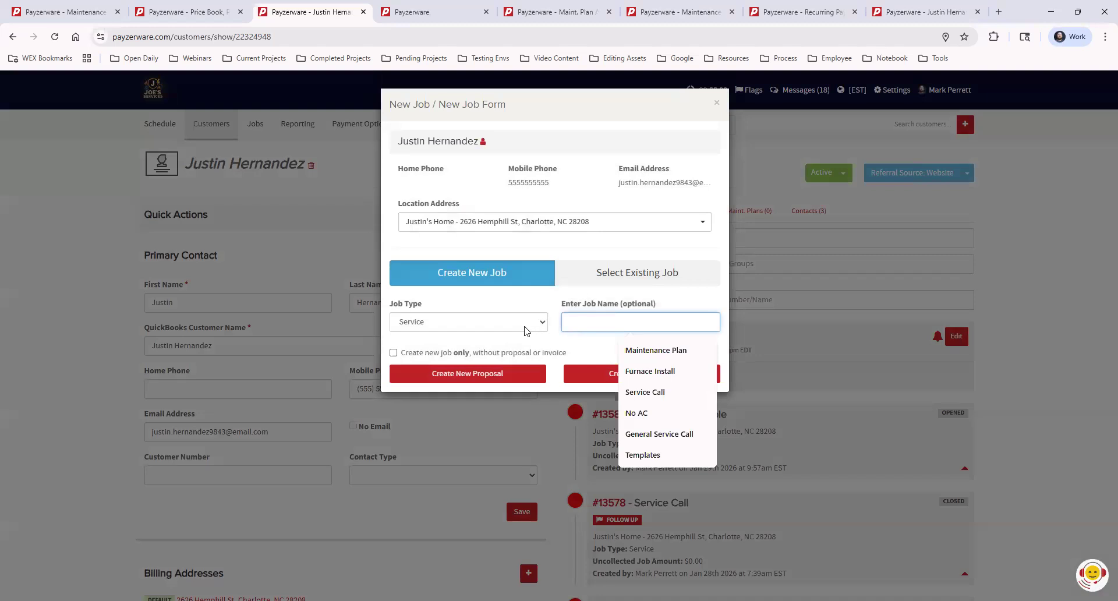
pyautogui.click(469, 322)
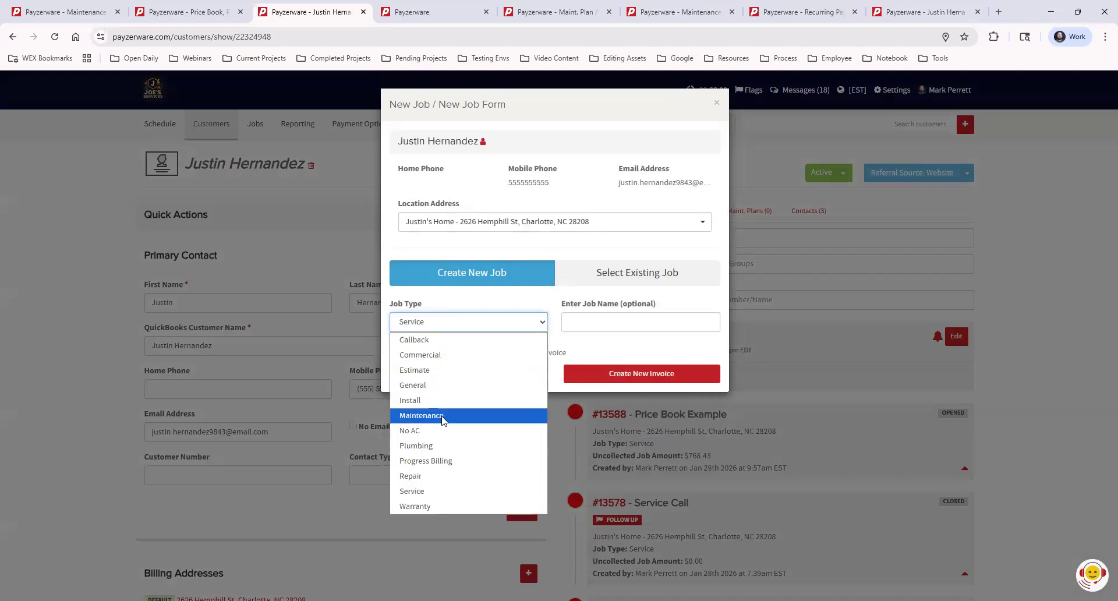
pyautogui.click(443, 416)
pyautogui.click(602, 318)
pyautogui.click(641, 350)
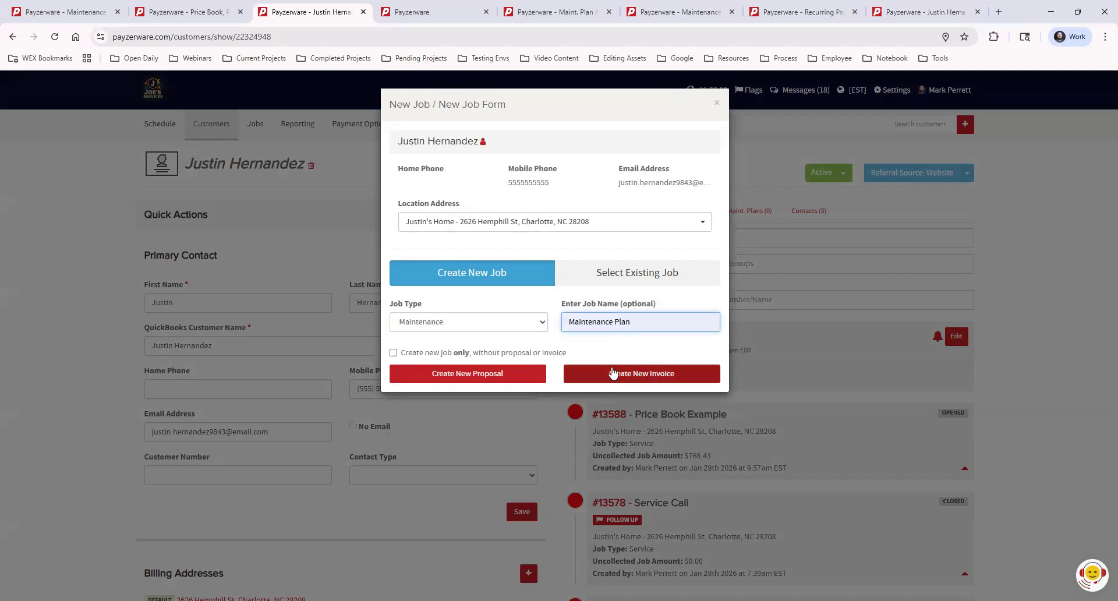
pyautogui.click(657, 375)
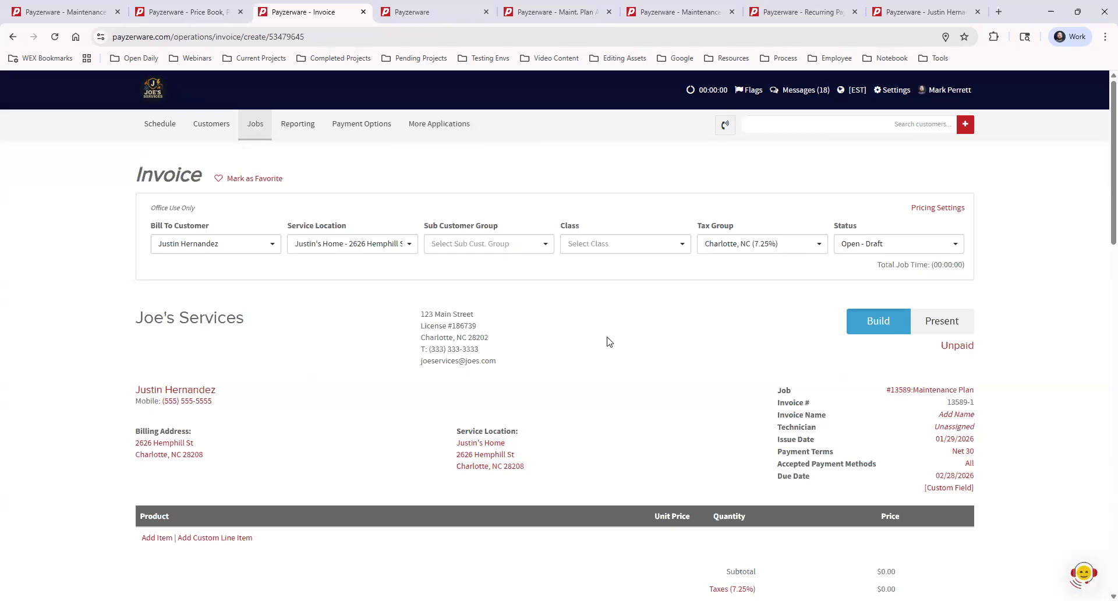
# - Open and close the invoice's Pricing Settings
pyautogui.click(941, 210)
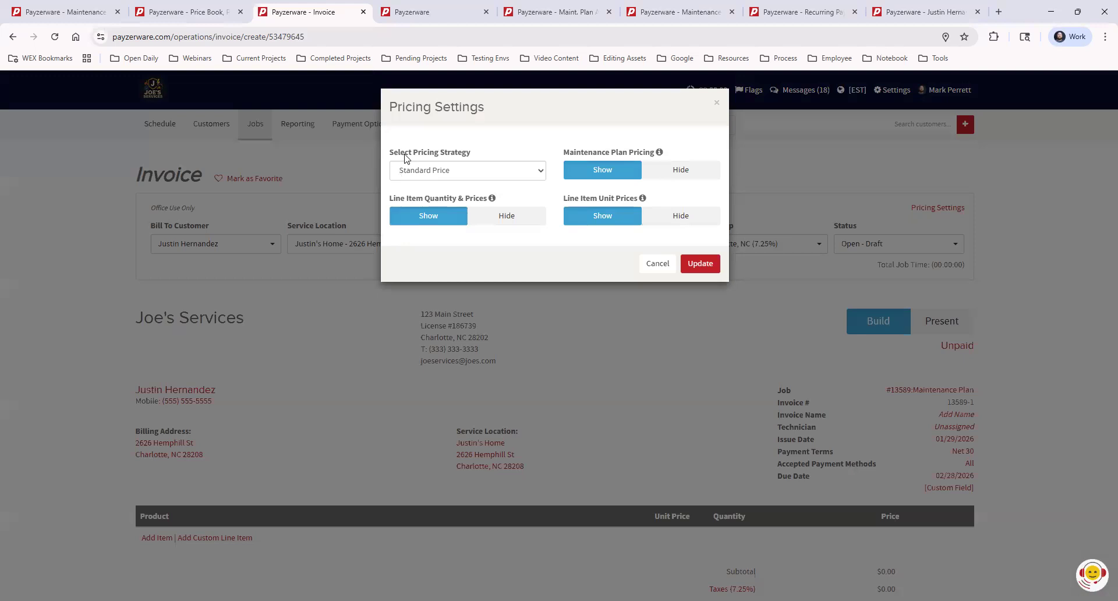
pyautogui.click(717, 106)
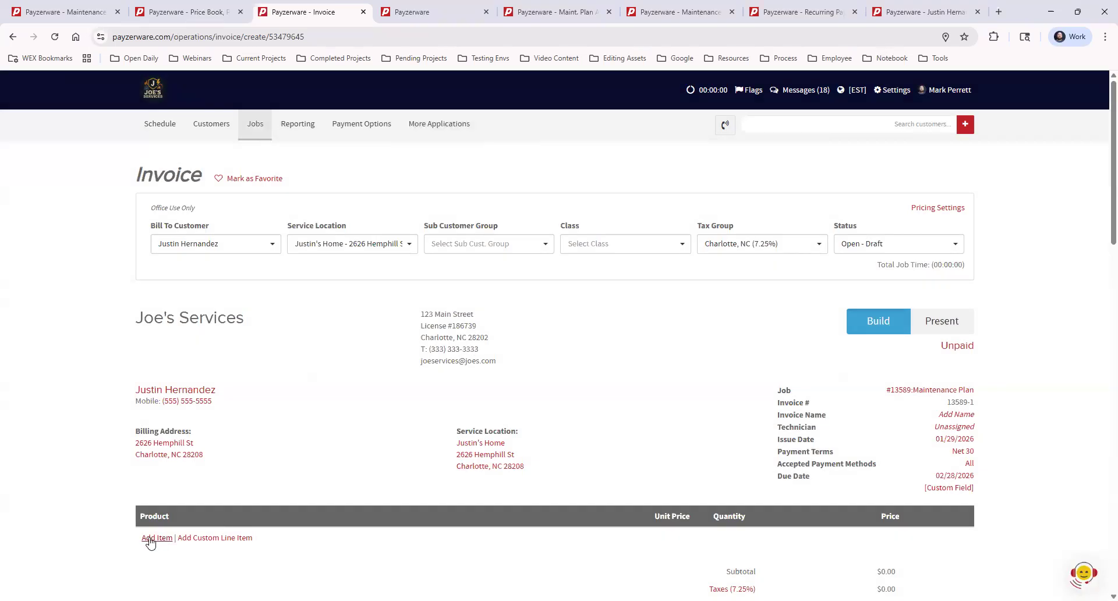
# - Search the price book for general and add General Part to the invoice
pyautogui.click(150, 537)
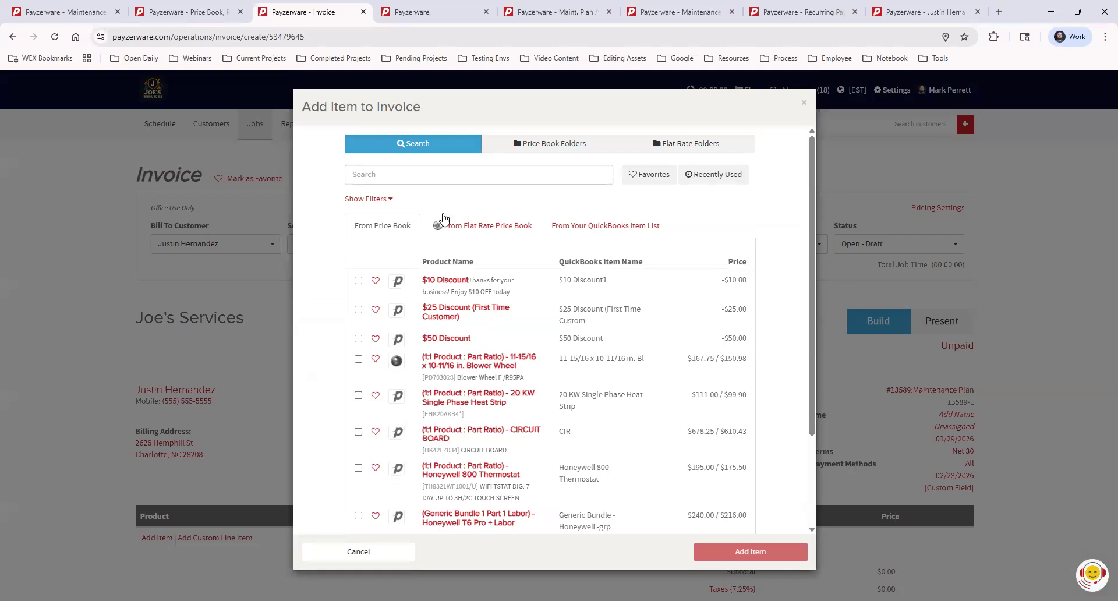
pyautogui.click(415, 174)
pyautogui.write('general')
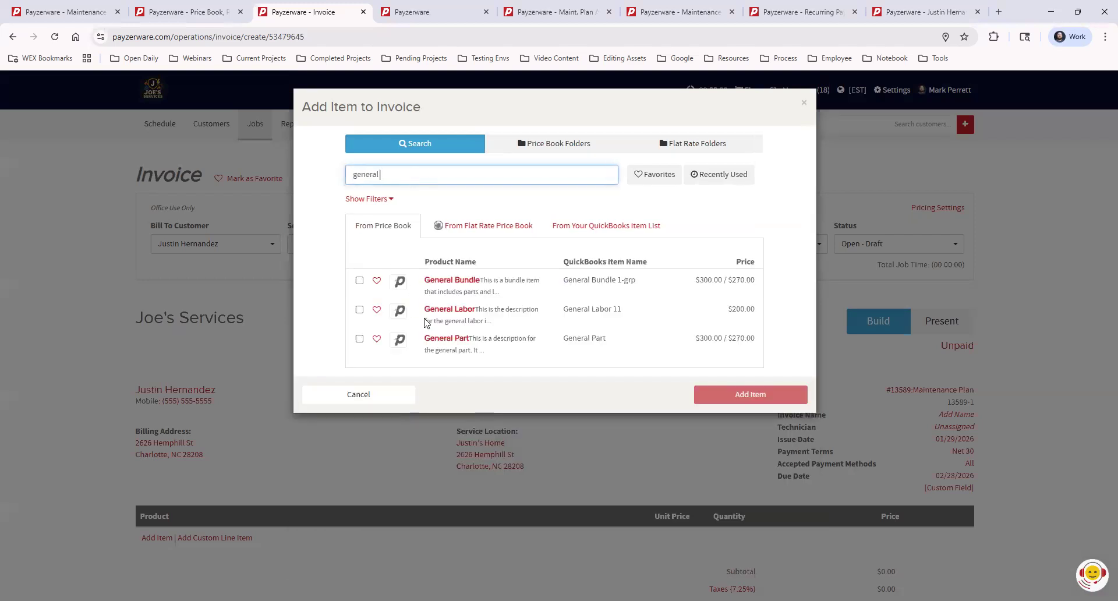
pyautogui.click(438, 342)
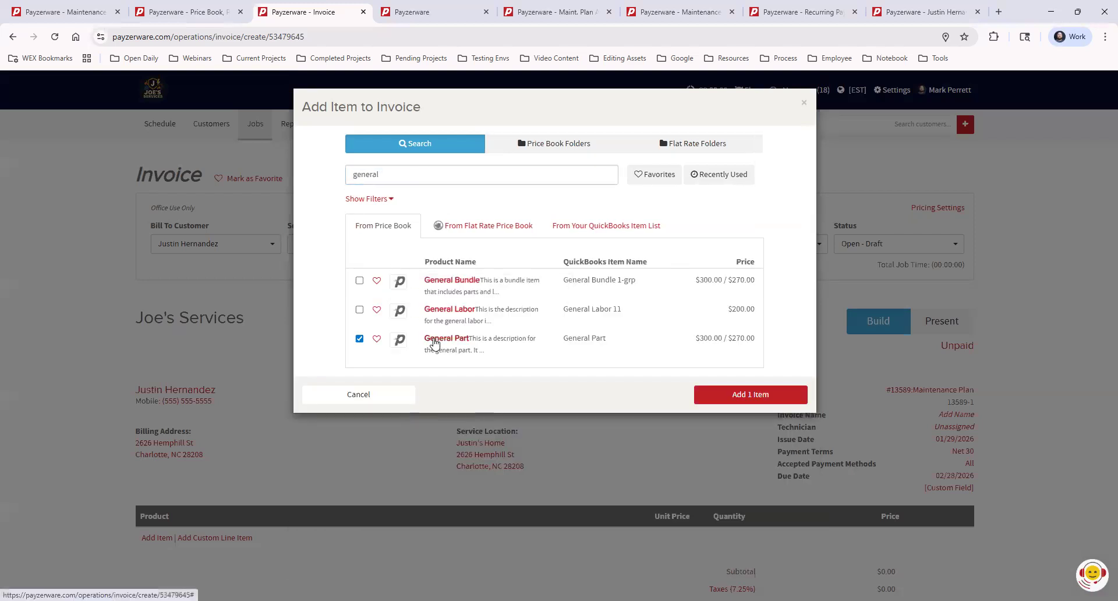
pyautogui.click(725, 398)
# - Search the price book for general labor and add General Labor to the invoice
pyautogui.scroll(-4, 259, 497)
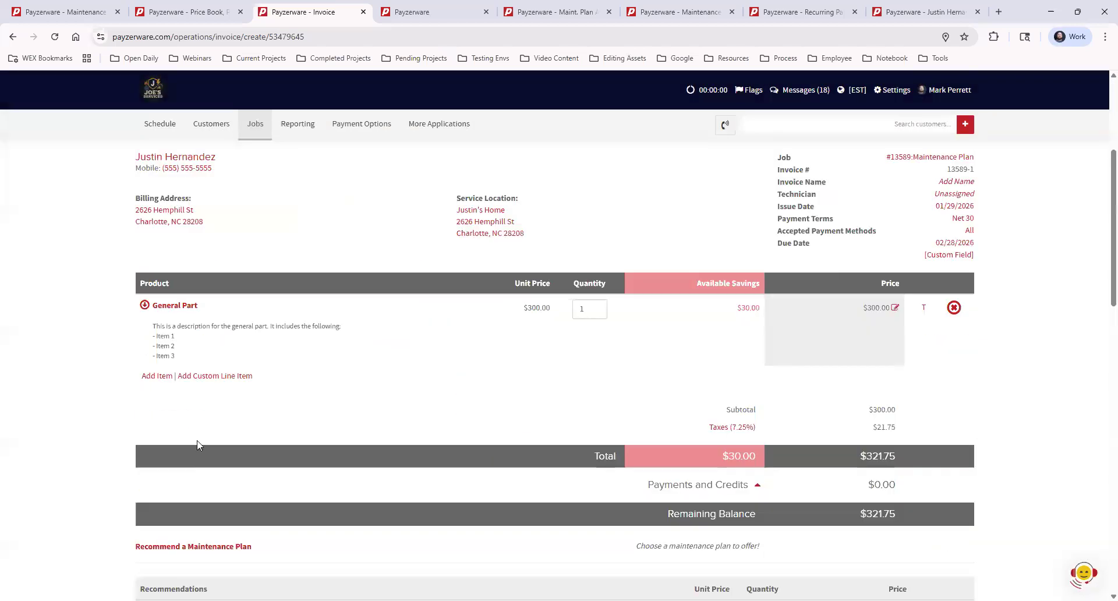
pyautogui.click(157, 375)
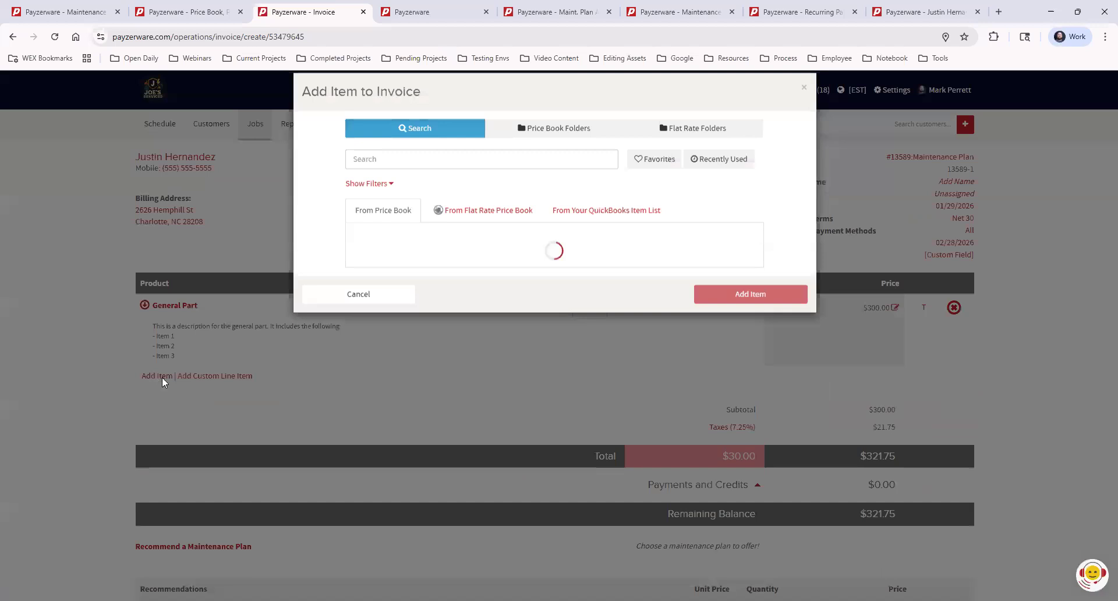
pyautogui.click(457, 177)
pyautogui.write('gene')
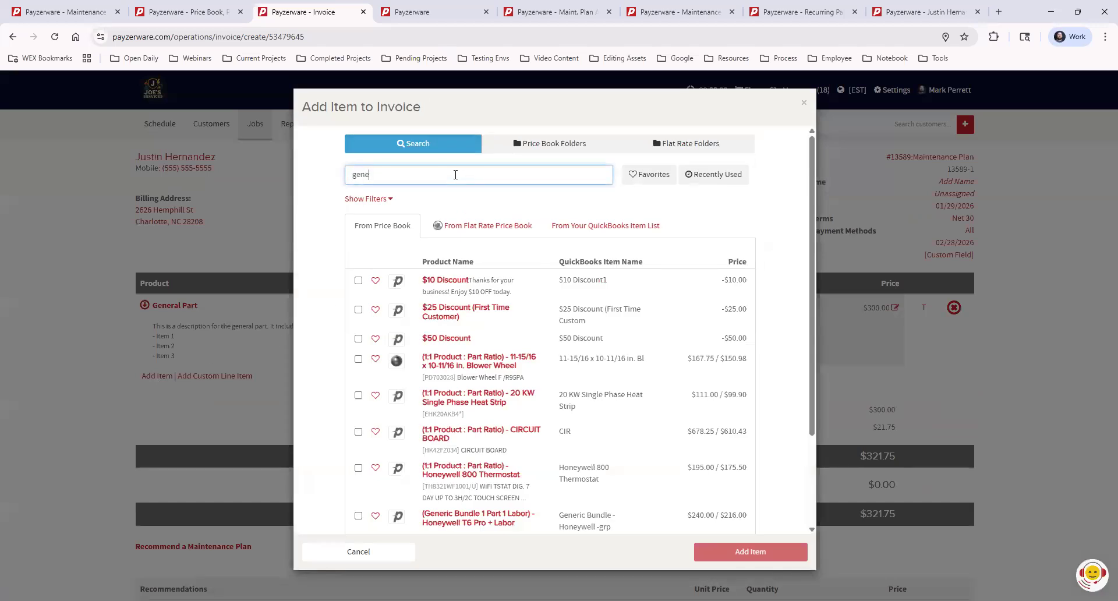
pyautogui.write('ral labor')
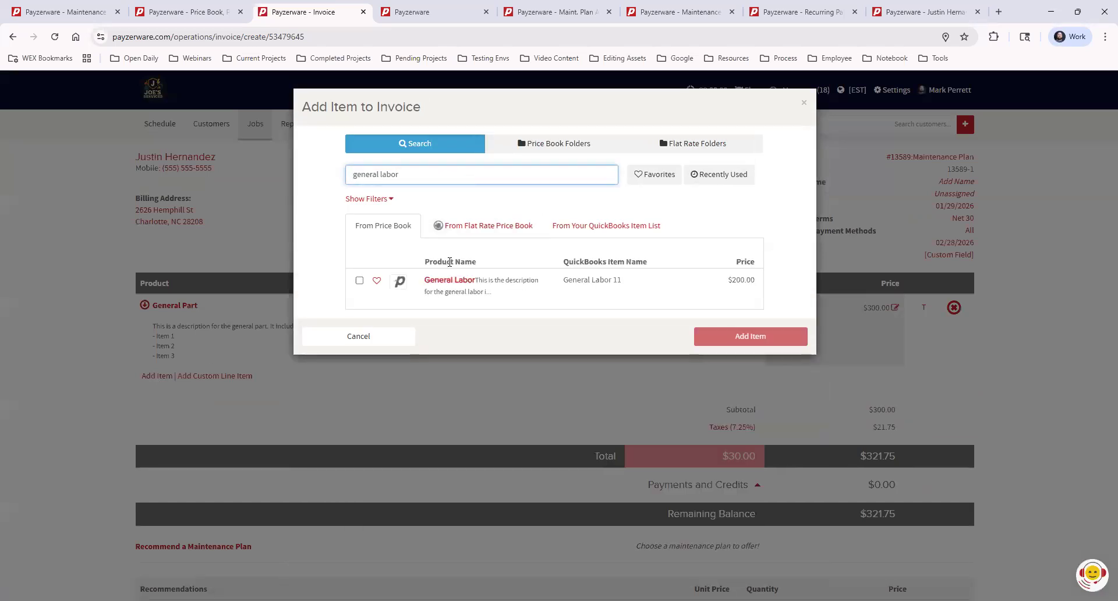
pyautogui.click(448, 282)
pyautogui.click(751, 346)
# - Examine the Available Savings column and amounts for the invoice's line items
pyautogui.scroll(4, 716, 380)
pyautogui.scroll(-2, 721, 402)
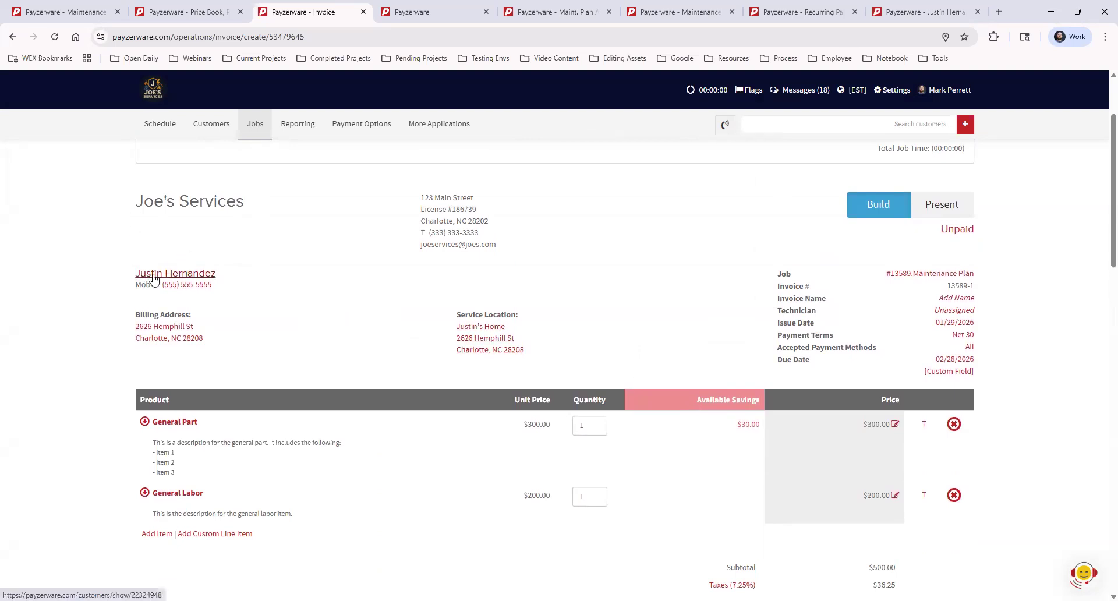
pyautogui.moveTo(695, 400); pyautogui.dragTo(769, 404)
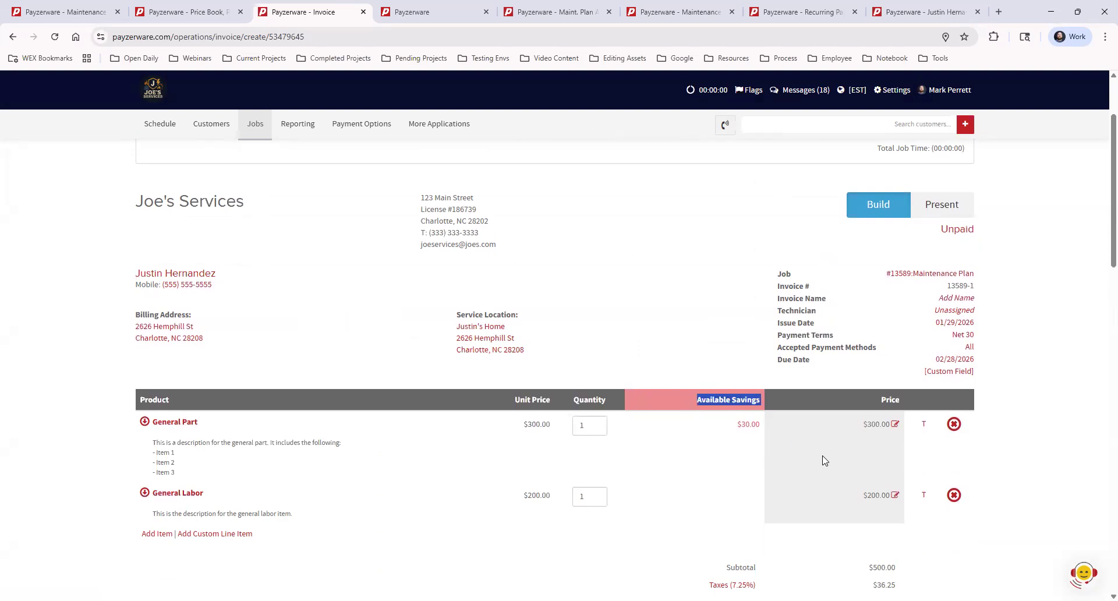
pyautogui.click(1037, 418)
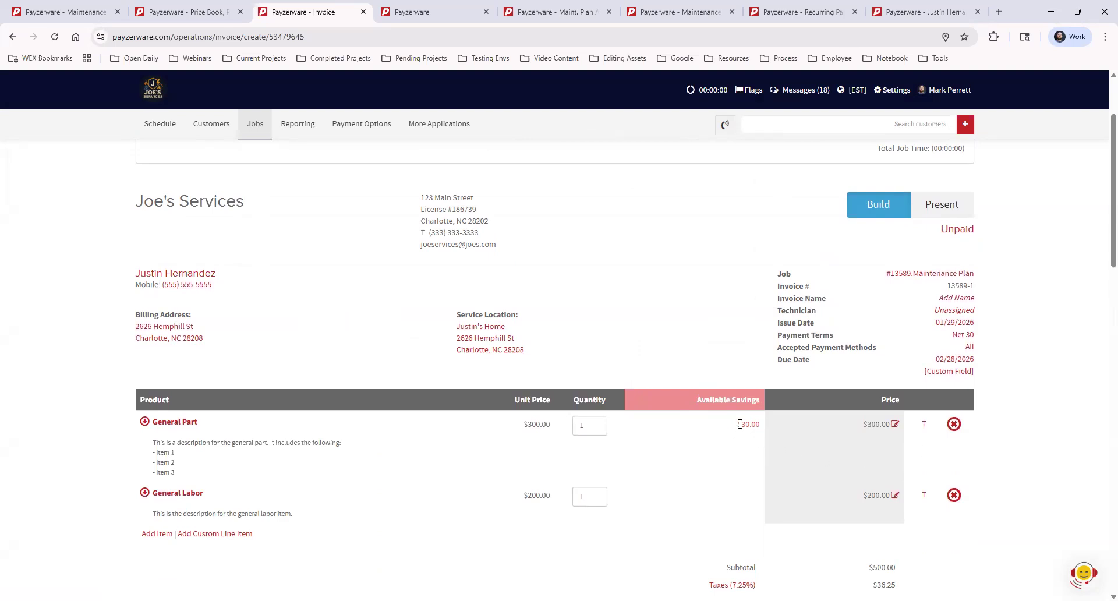
pyautogui.moveTo(743, 424); pyautogui.dragTo(816, 456)
pyautogui.click(807, 450)
pyautogui.scroll(-2, 834, 428)
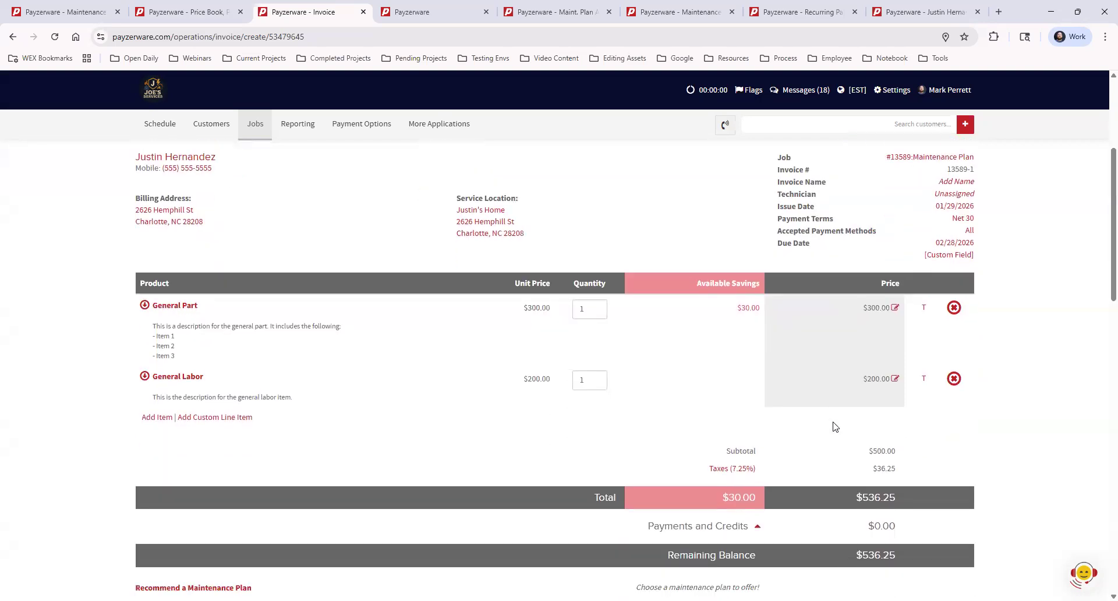
pyautogui.scroll(-1, 833, 426)
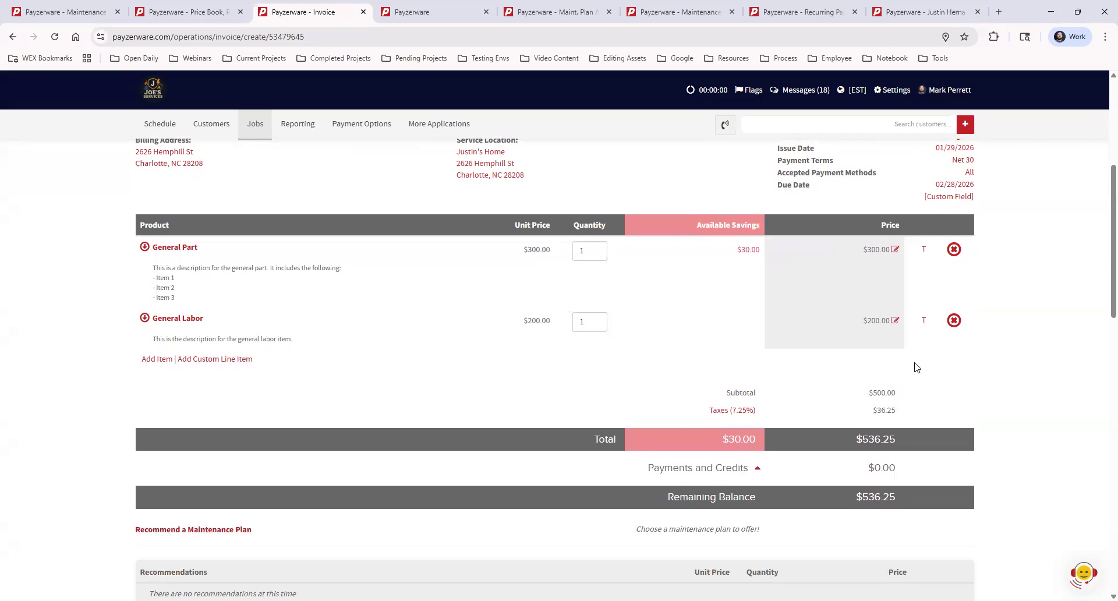
pyautogui.scroll(2, 906, 358)
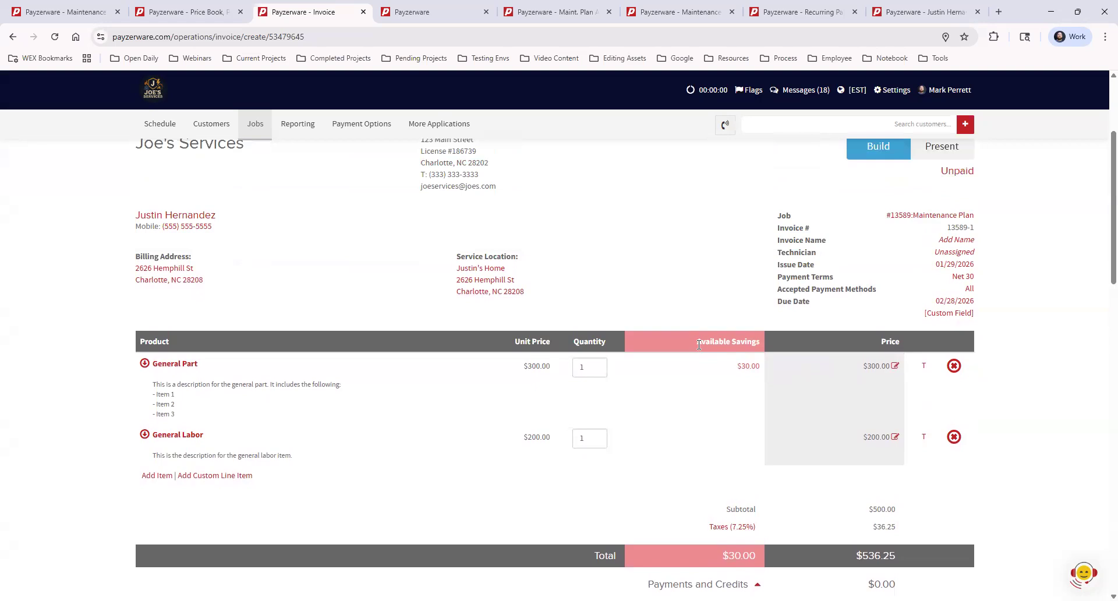
pyautogui.moveTo(696, 341); pyautogui.dragTo(763, 342)
pyautogui.click(795, 385)
pyautogui.scroll(3, 796, 392)
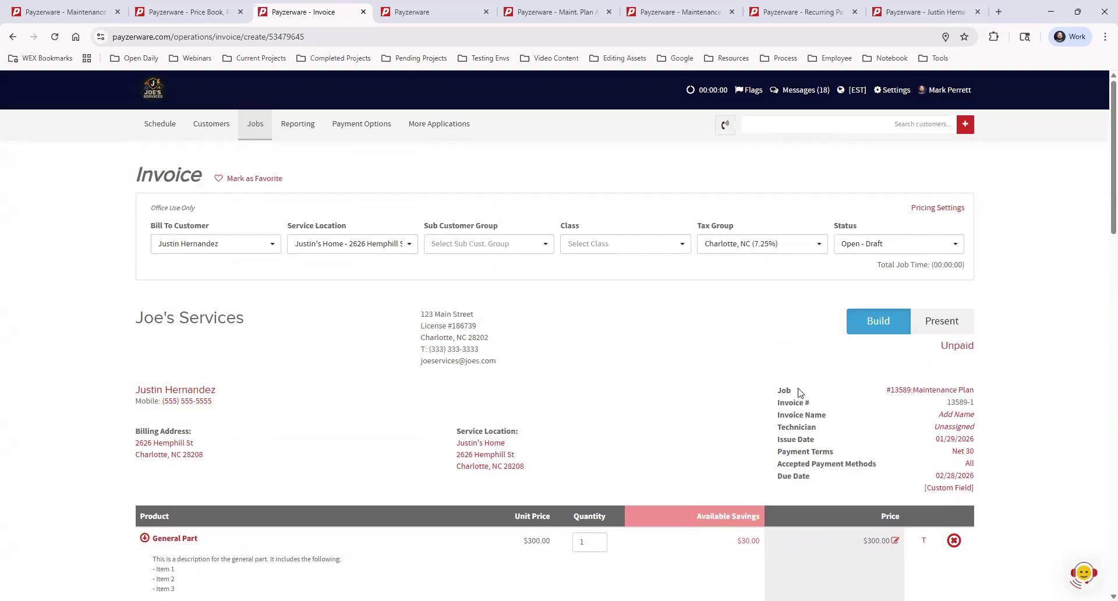
# - Set Maintenance Plan Pricing to Hide in the invoice's Pricing Settings and update
pyautogui.click(930, 211)
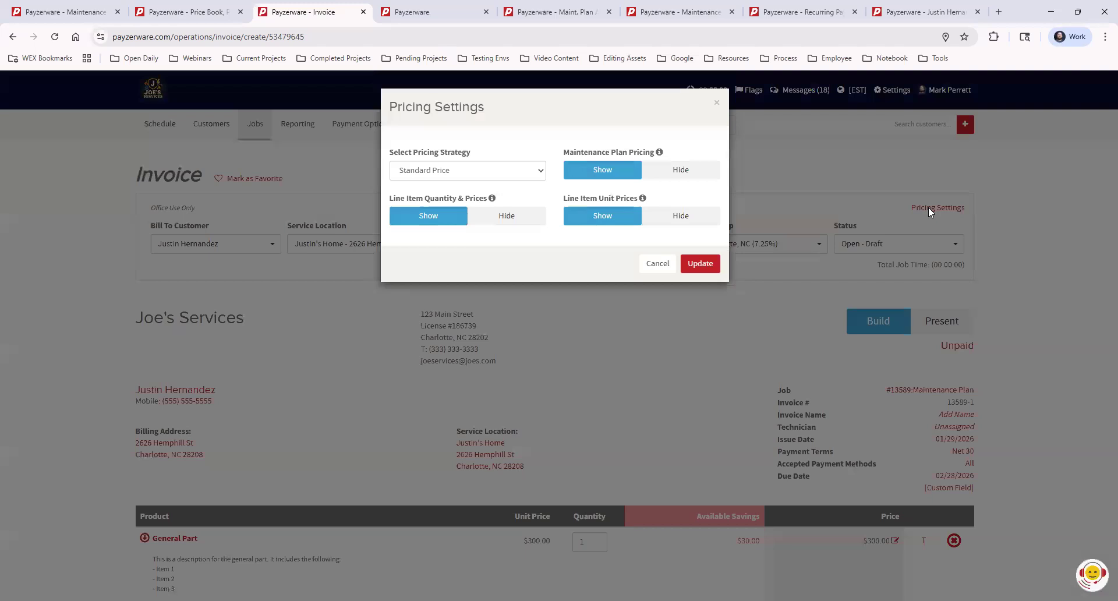
pyautogui.moveTo(563, 153); pyautogui.dragTo(656, 154)
pyautogui.click(696, 142)
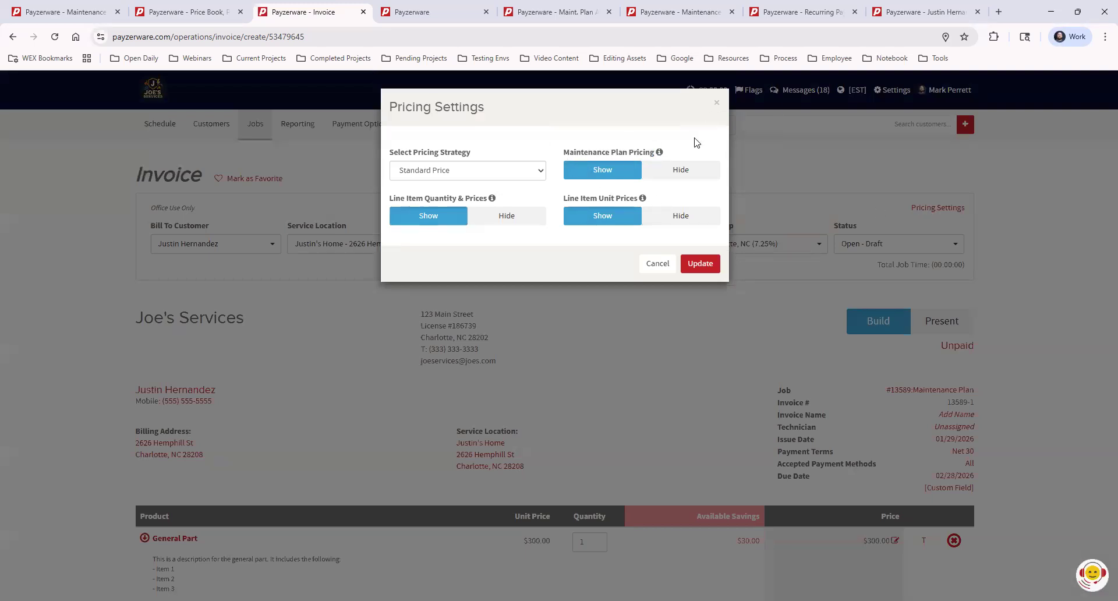
pyautogui.click(679, 168)
pyautogui.click(699, 264)
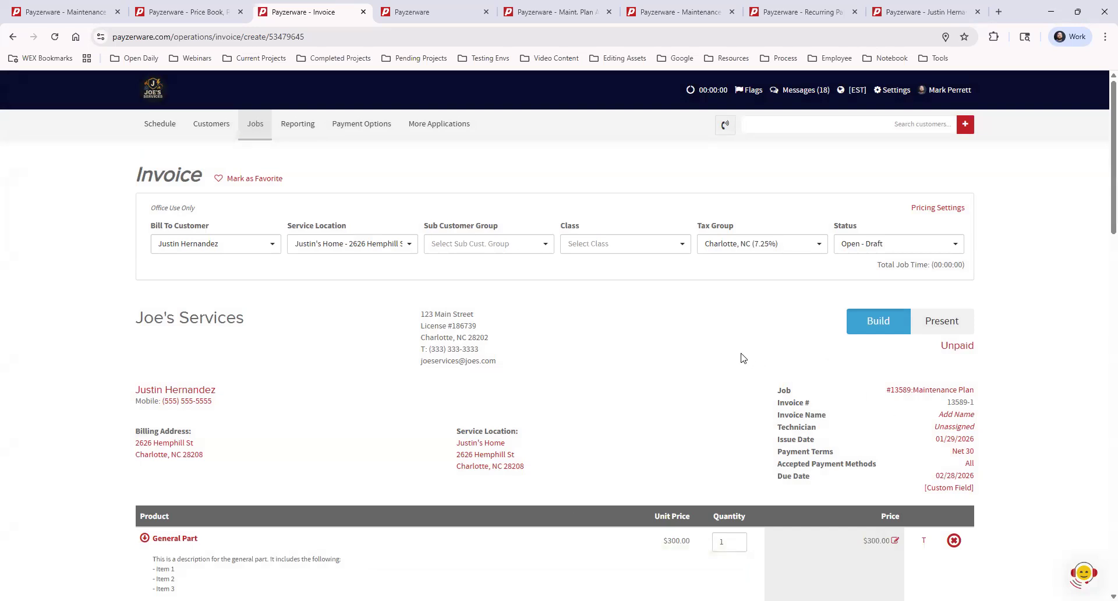
pyautogui.click(919, 208)
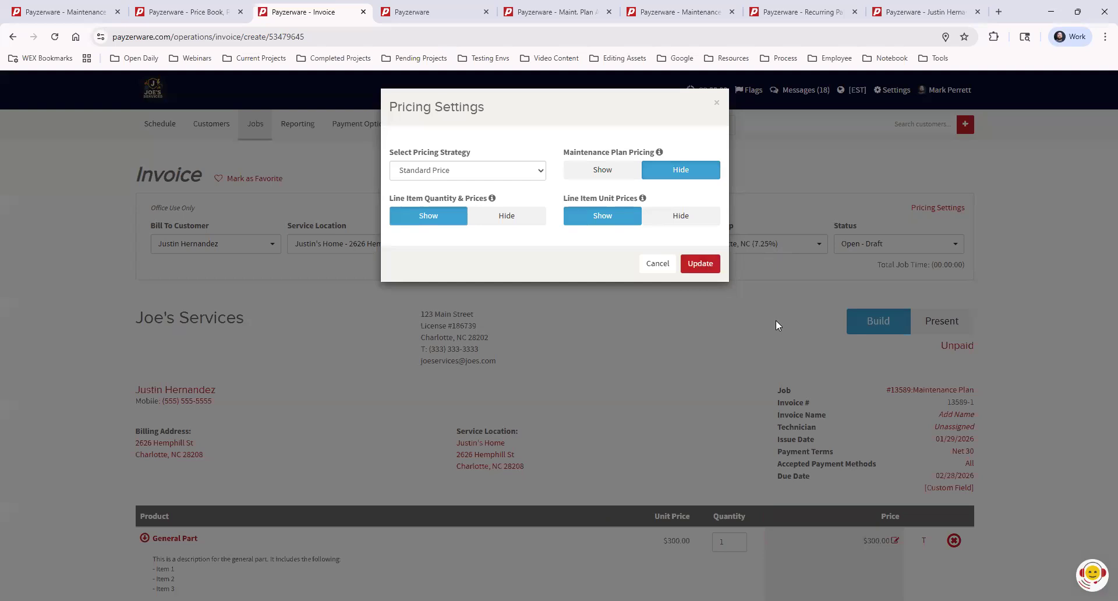
pyautogui.click(505, 174)
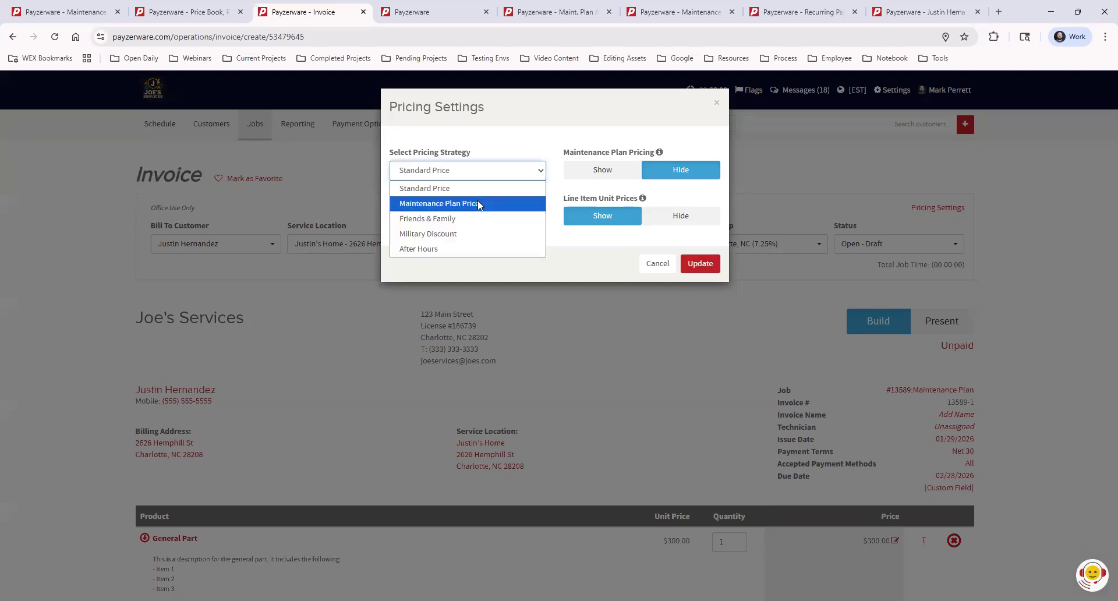
pyautogui.click(478, 202)
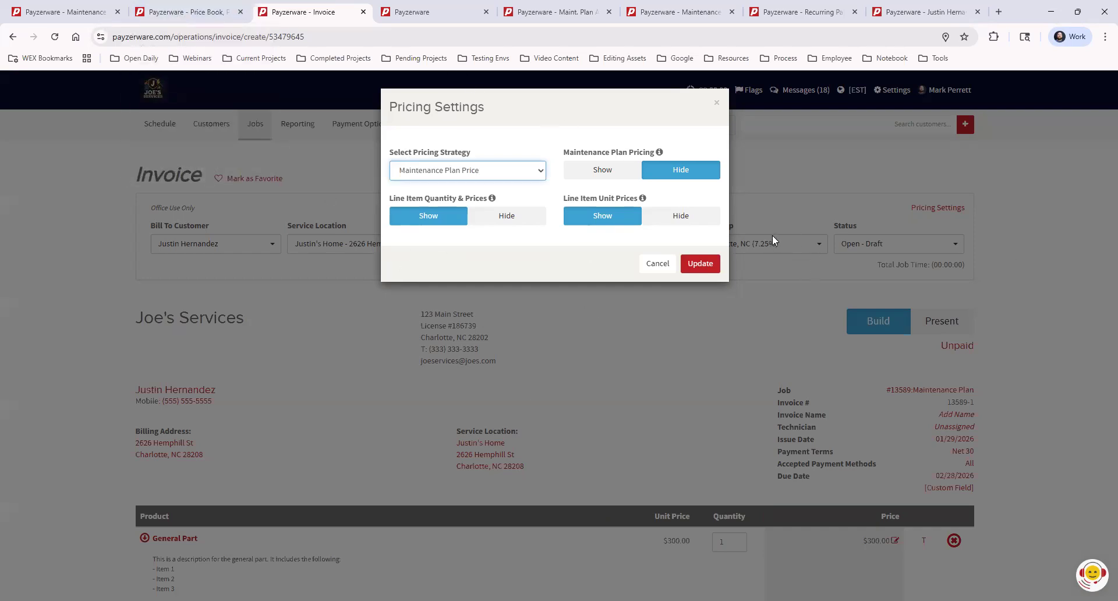
pyautogui.click(664, 263)
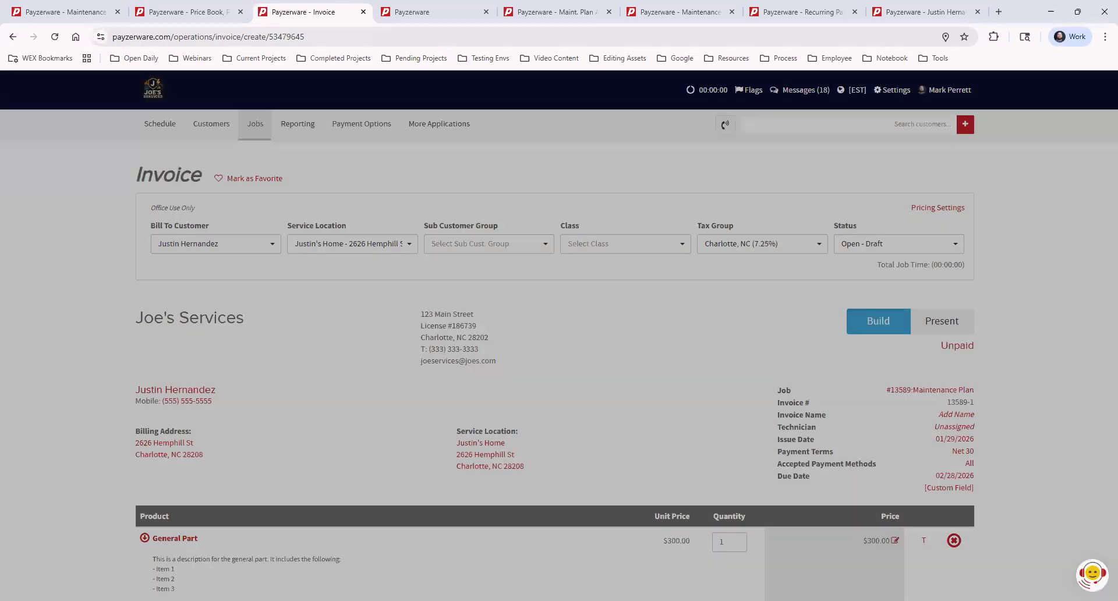
pyautogui.scroll(-3, 1046, 379)
pyautogui.scroll(-2, 1049, 387)
pyautogui.scroll(2, 1051, 390)
pyautogui.scroll(3, 1052, 390)
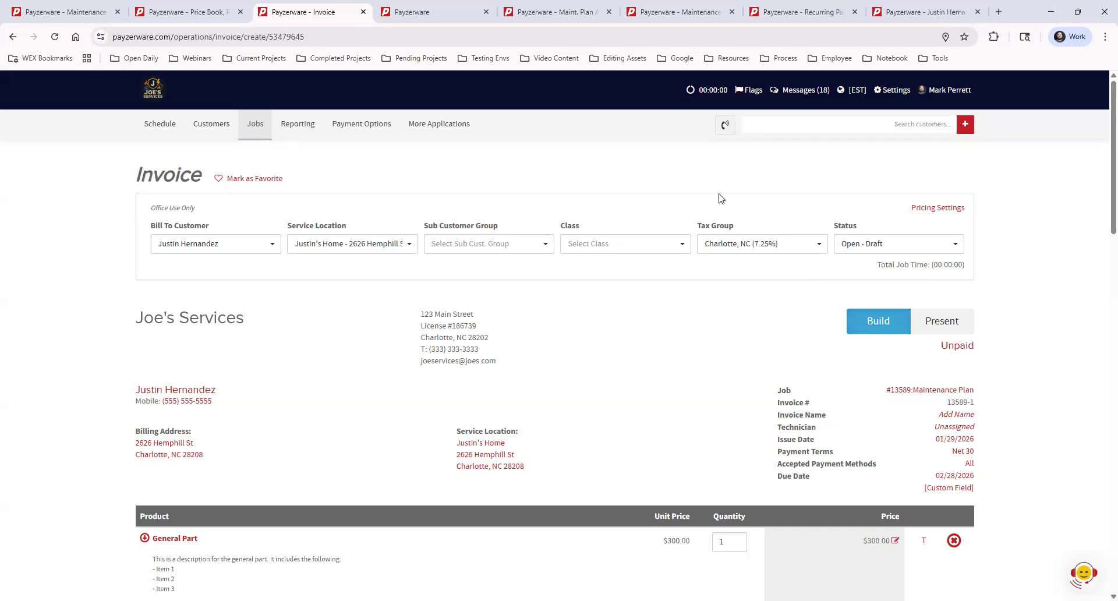
# - Recommend the Comfort Club Plan on the invoice and open its sign-up form
pyautogui.scroll(-7, 757, 330)
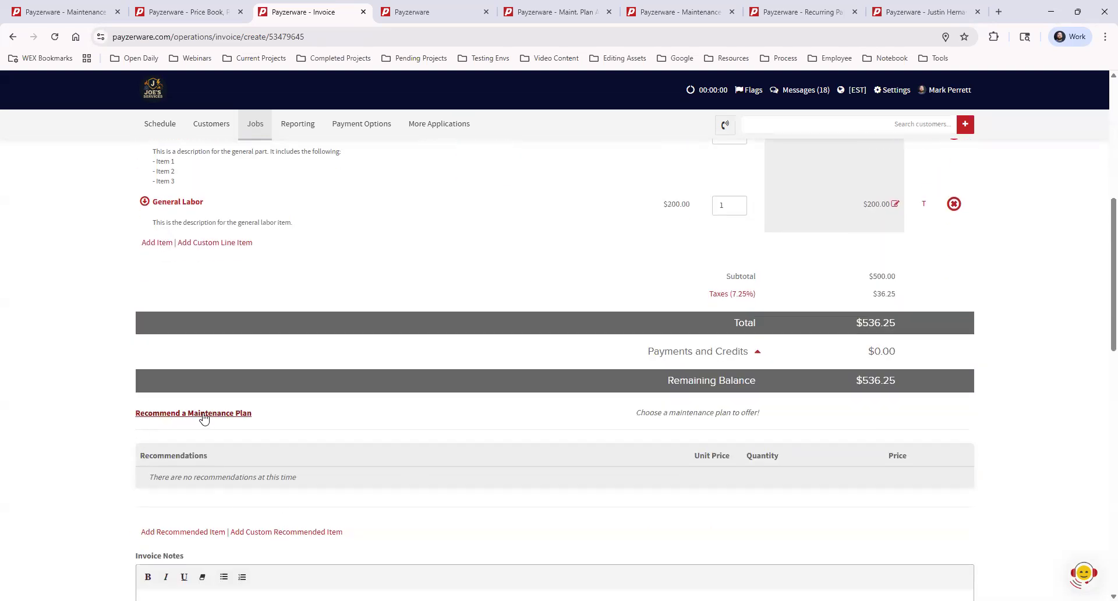
pyautogui.click(208, 414)
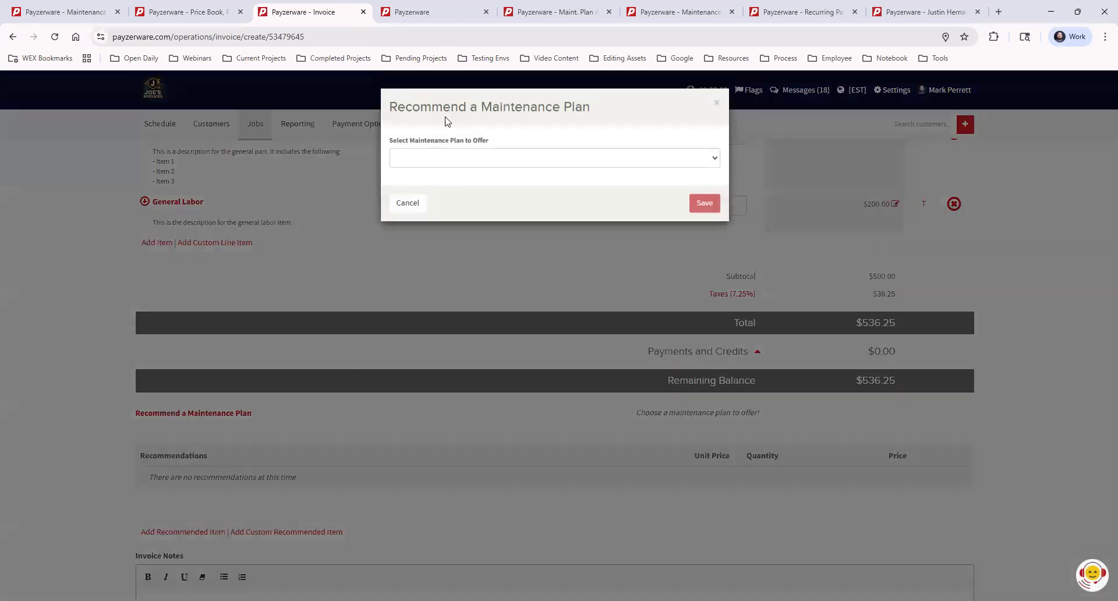
pyautogui.click(476, 160)
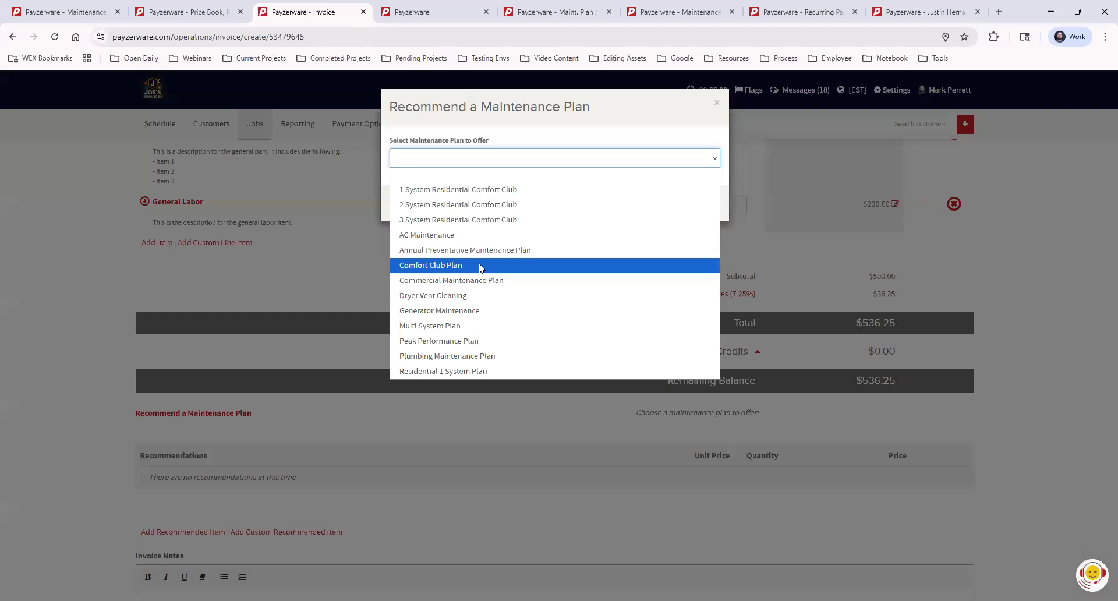
pyautogui.click(543, 262)
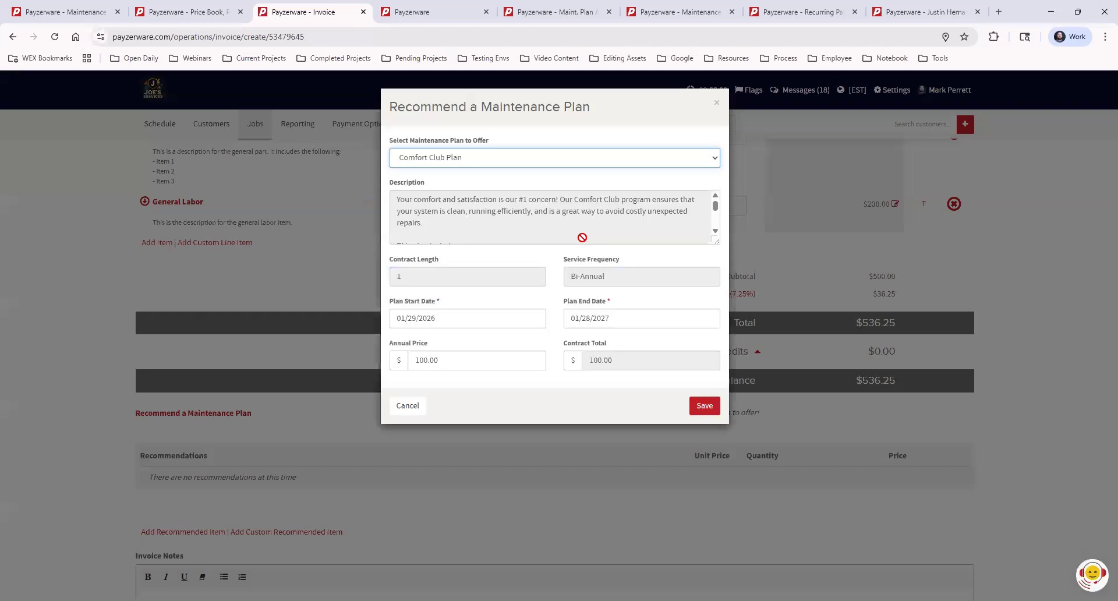
pyautogui.click(703, 406)
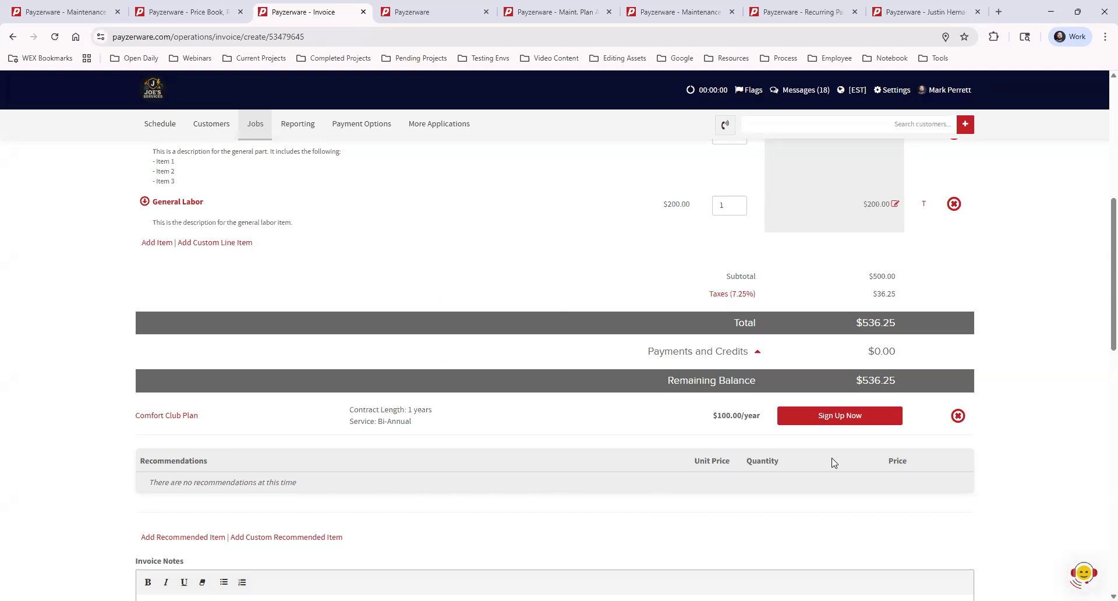
pyautogui.click(835, 417)
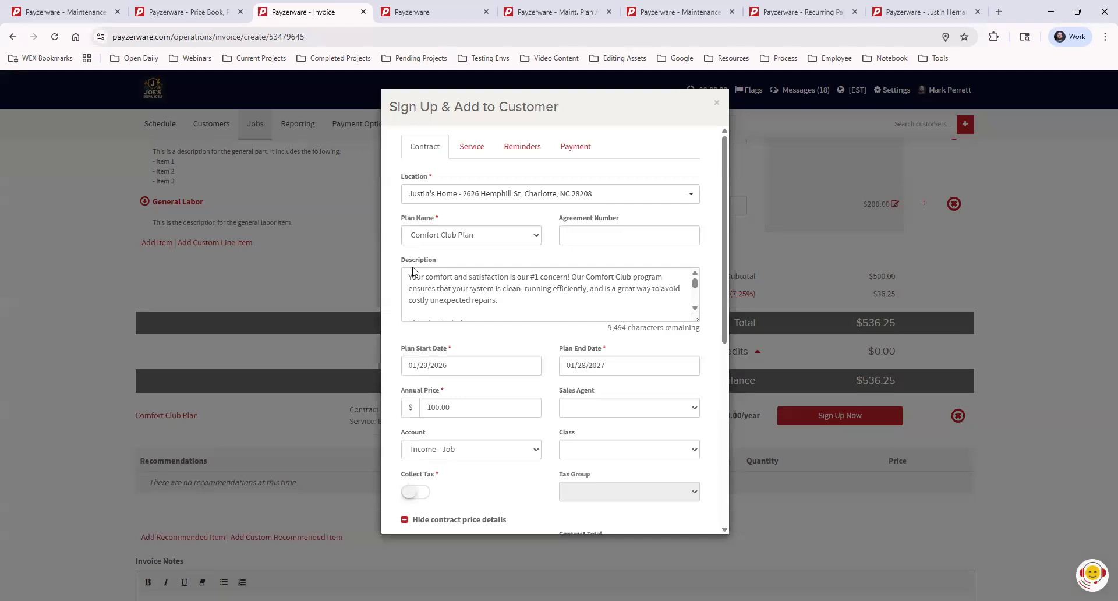
# - Review the plan name choices and re-enter the Comfort Club Plan's annual price of 100.00
pyautogui.click(475, 236)
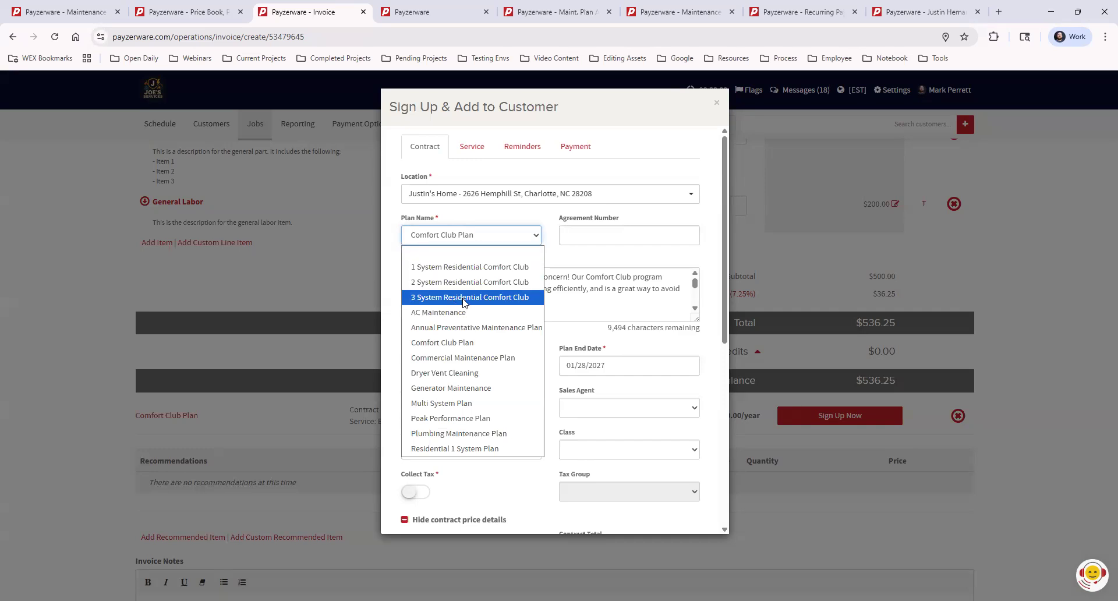
pyautogui.click(589, 259)
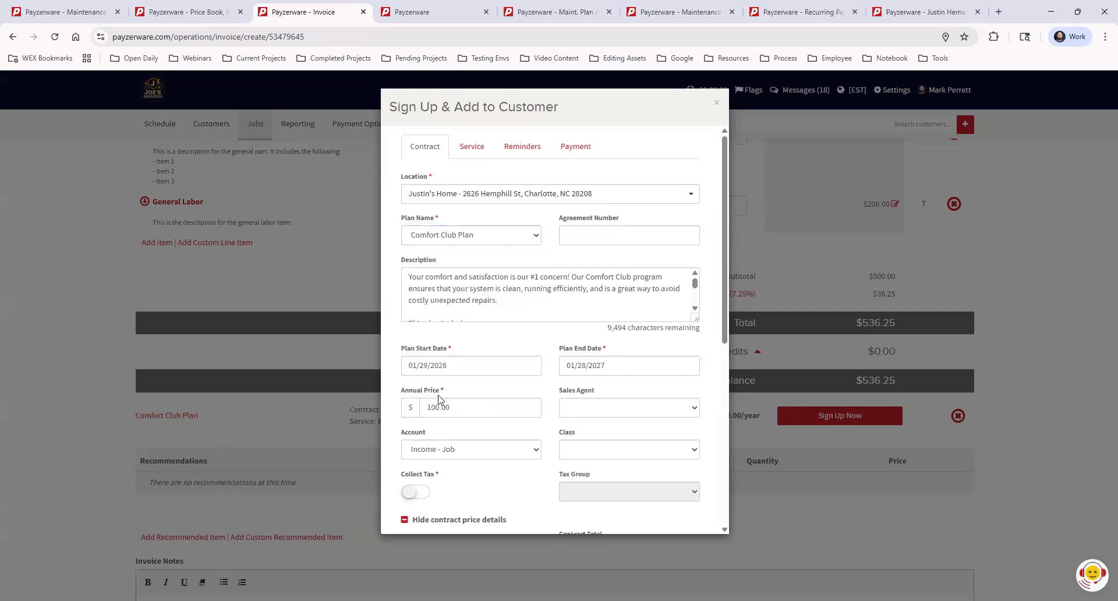
pyautogui.click(423, 408)
pyautogui.press('BackSpace')
pyautogui.press('BackSpace')
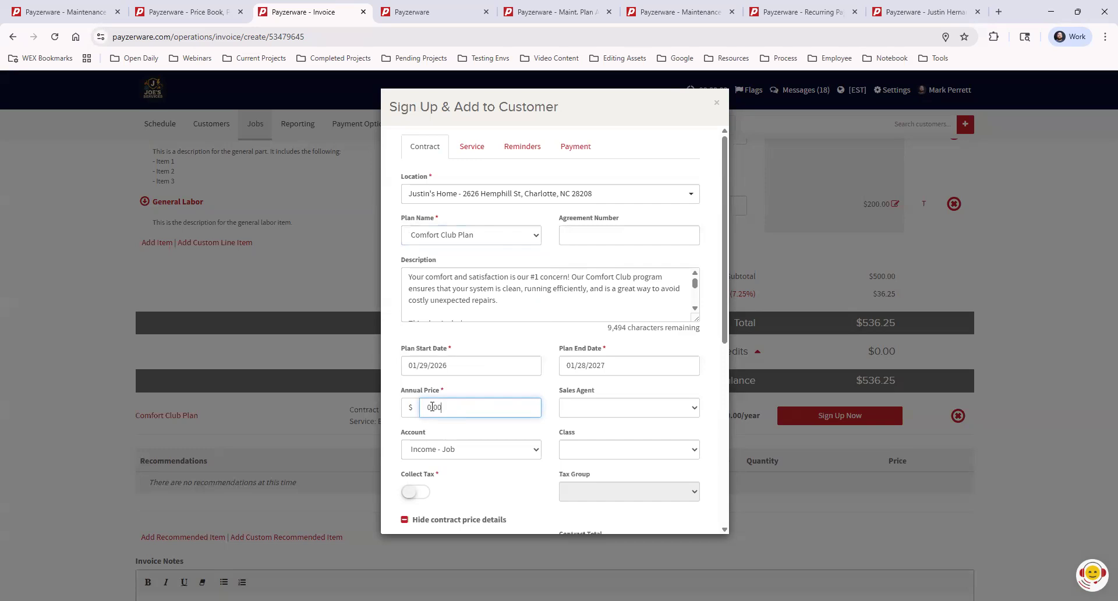
pyautogui.write('00')
# - Accept the contract details and continue to the service schedule
pyautogui.click(547, 432)
pyautogui.scroll(-6, 556, 425)
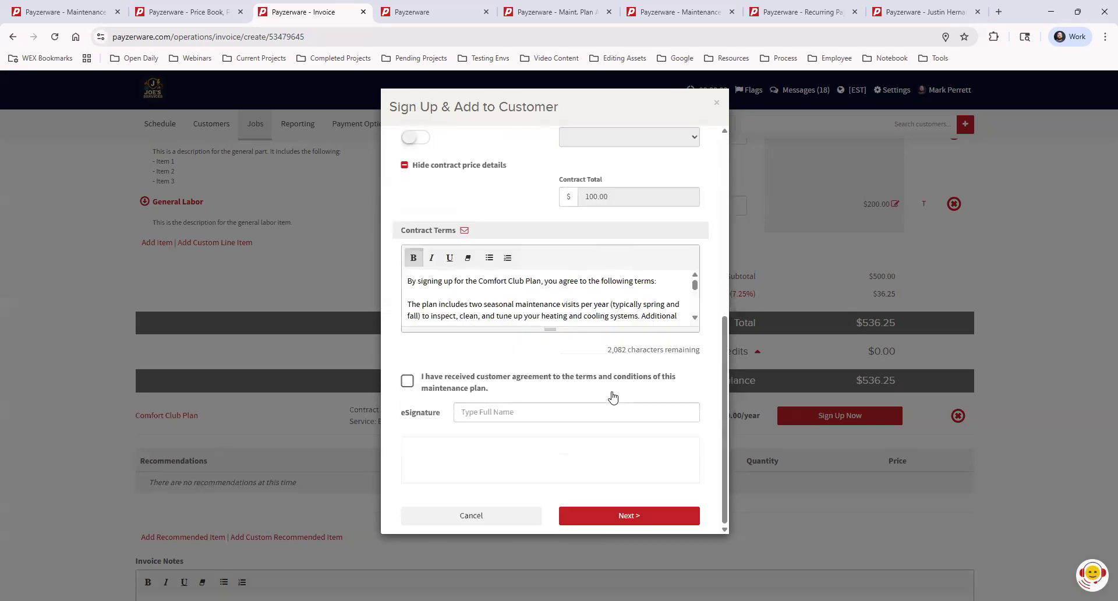
pyautogui.click(611, 515)
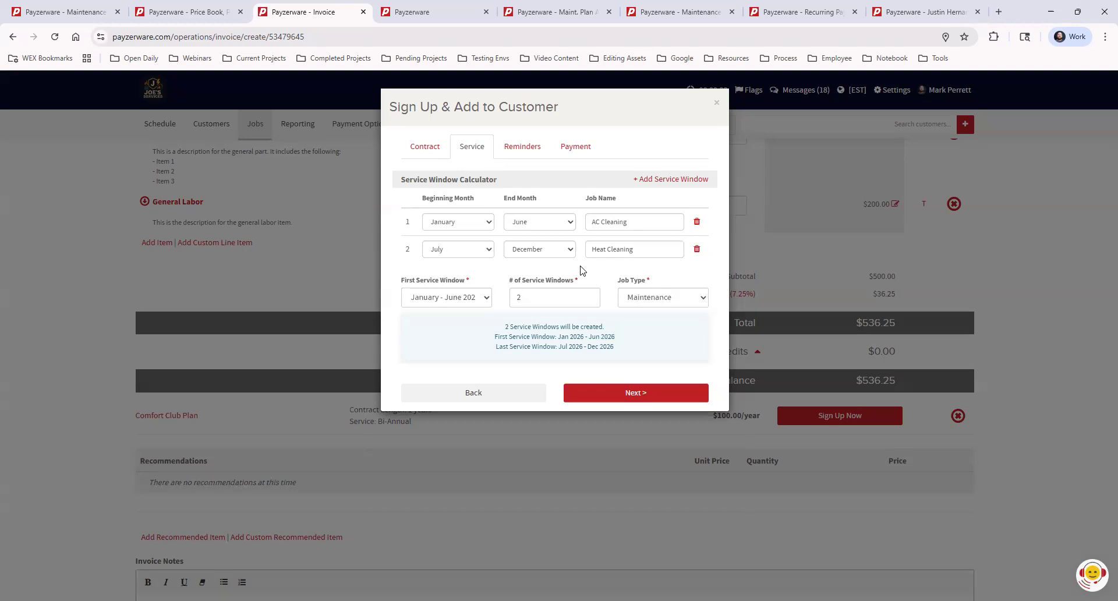
# - Add and remove a third service window, keep the two existing windows, and continue through reminders to payment
pyautogui.click(663, 180)
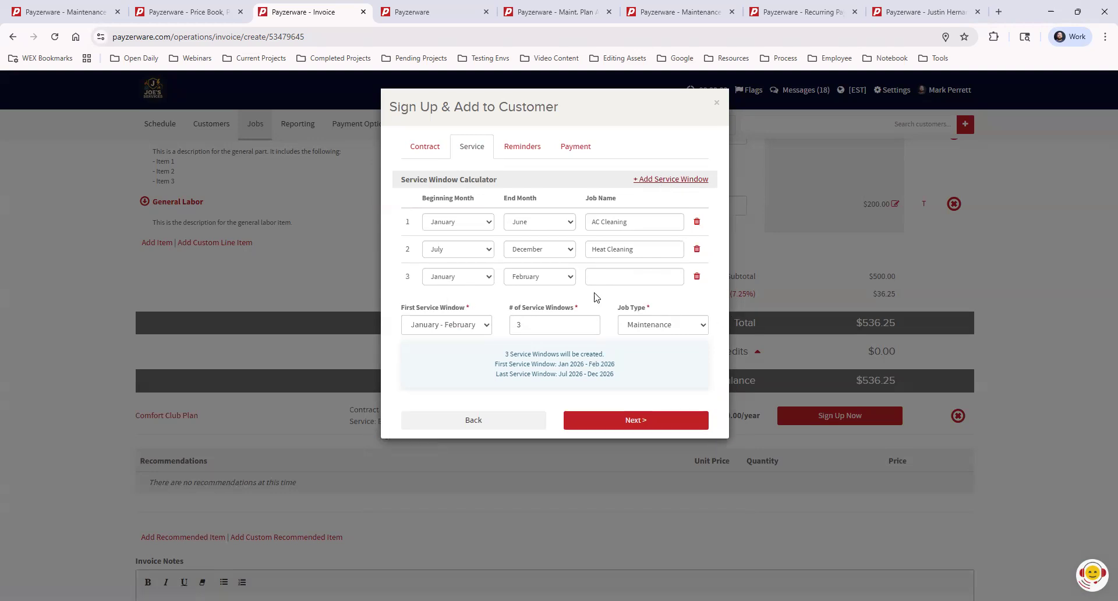
pyautogui.click(696, 277)
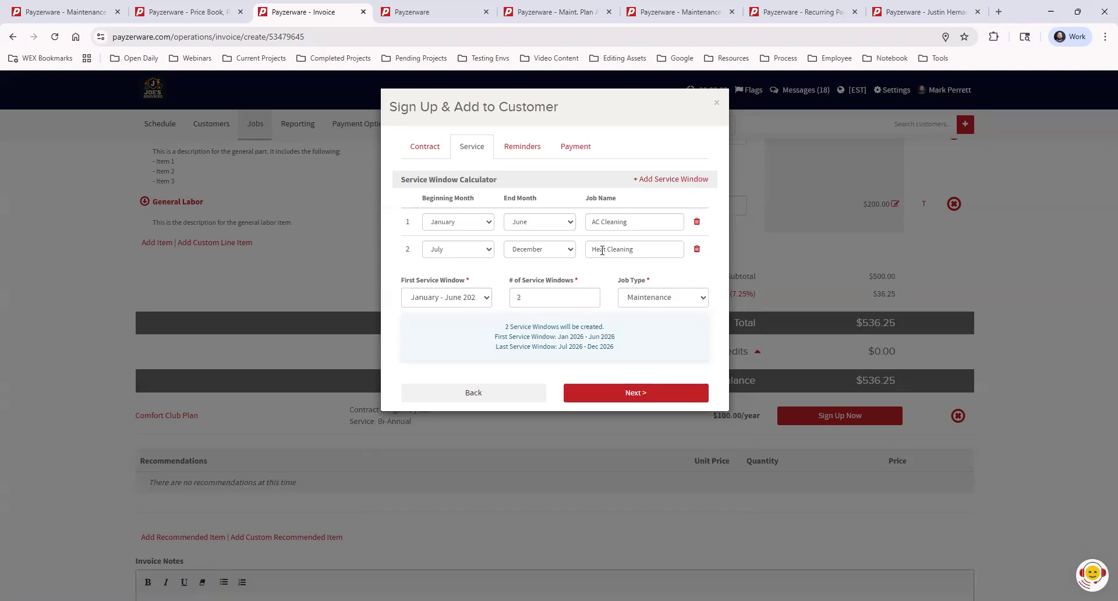
pyautogui.click(449, 300)
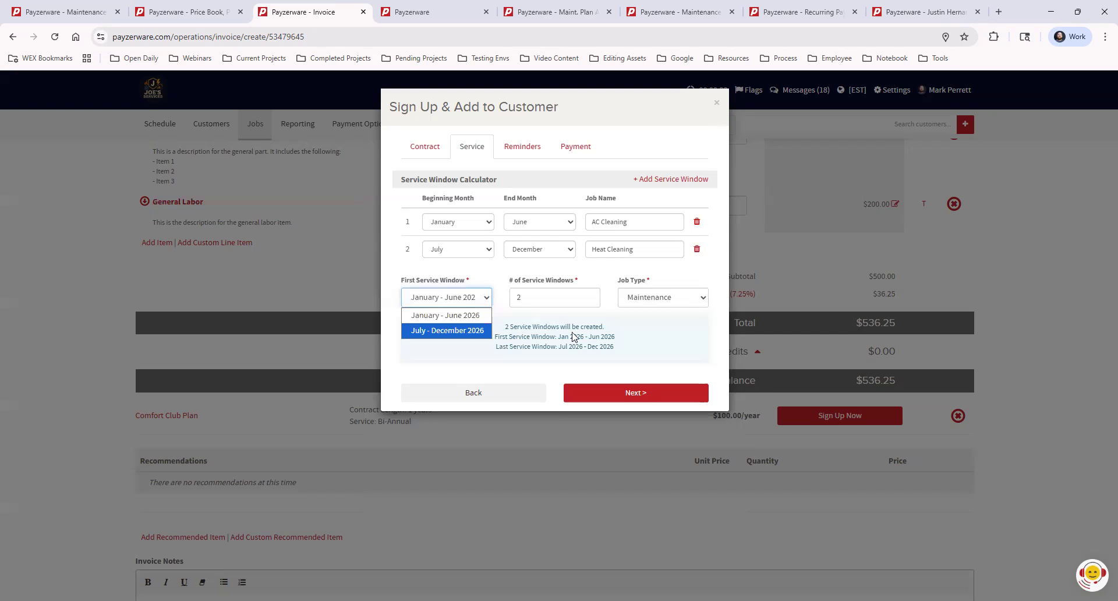
pyautogui.click(670, 334)
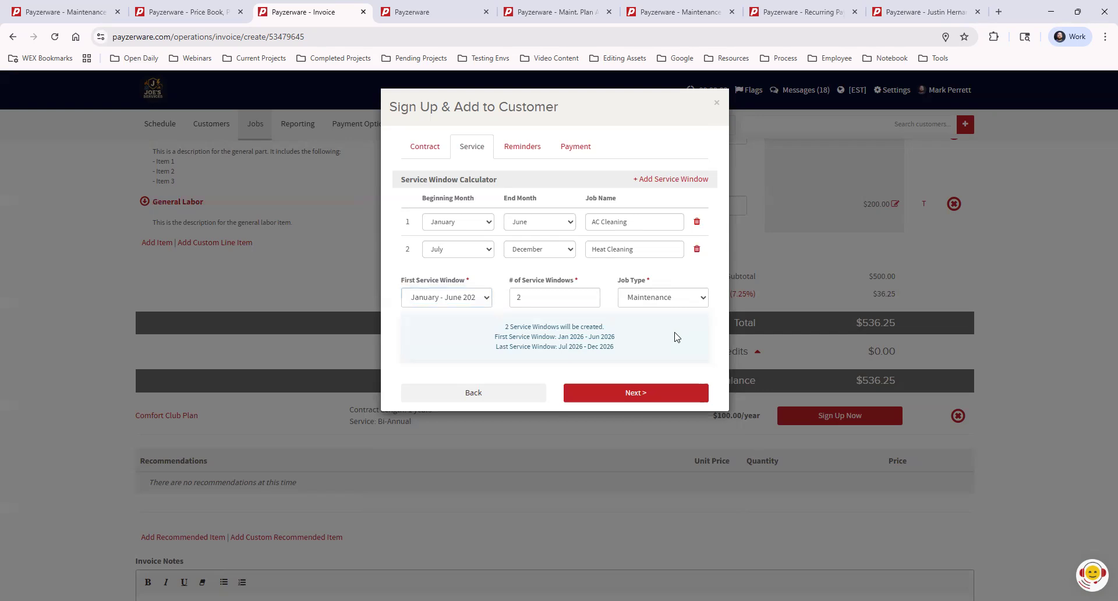
pyautogui.click(614, 393)
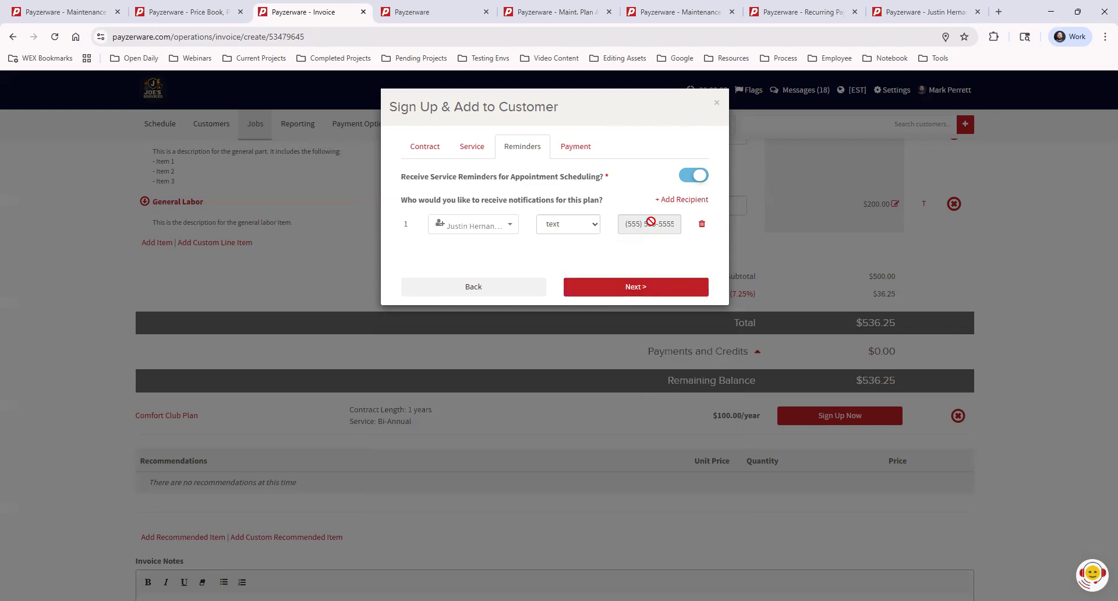
pyautogui.click(629, 283)
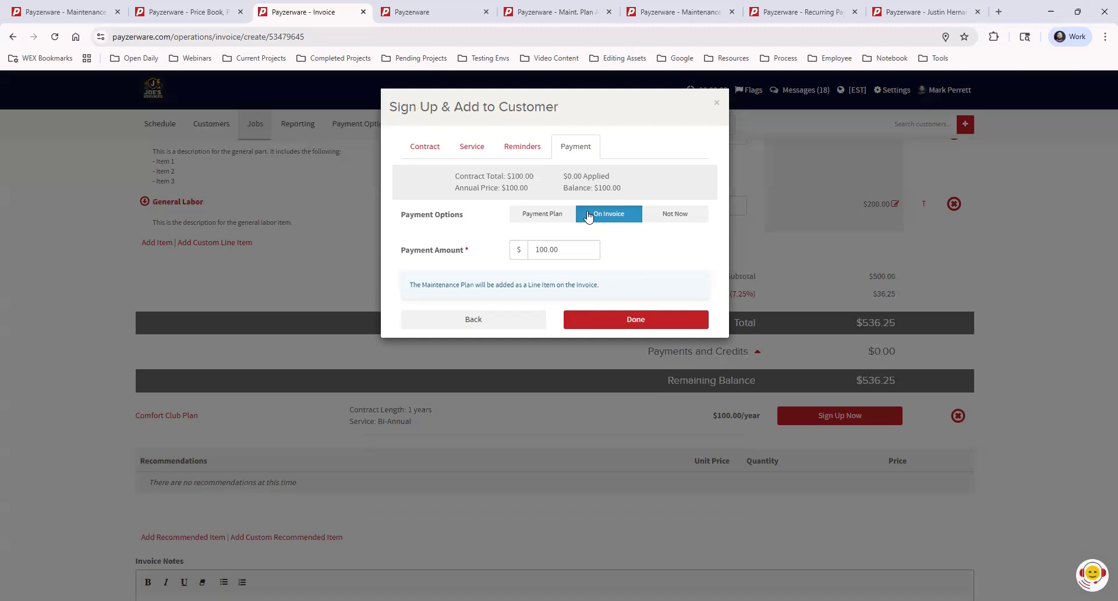
# - Choose a payment plan for the maintenance plan and set its payment frequency to Annually
pyautogui.click(546, 218)
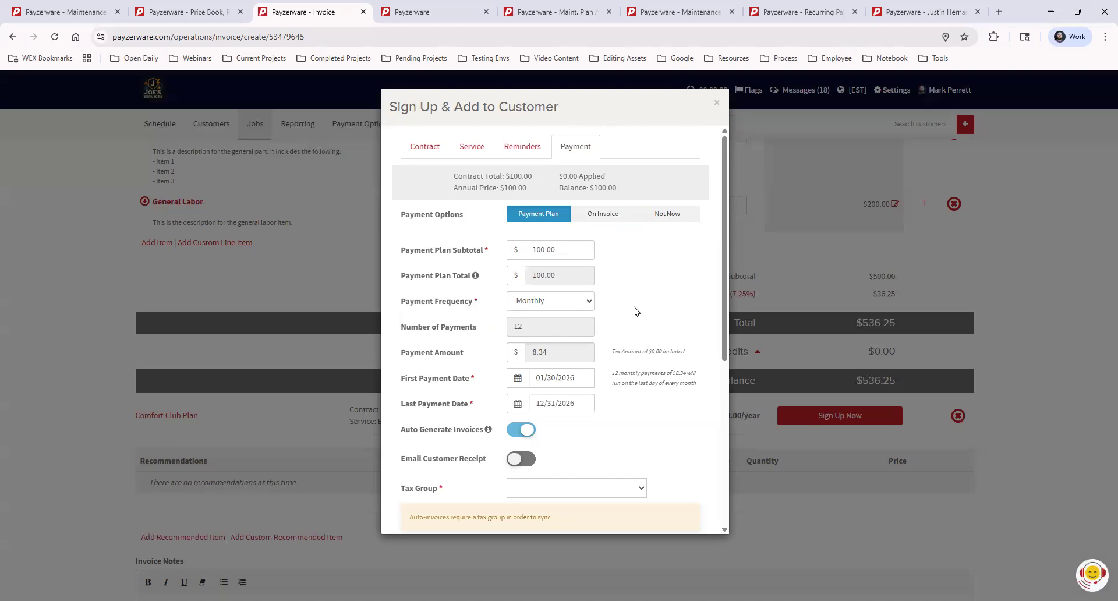
pyautogui.click(524, 306)
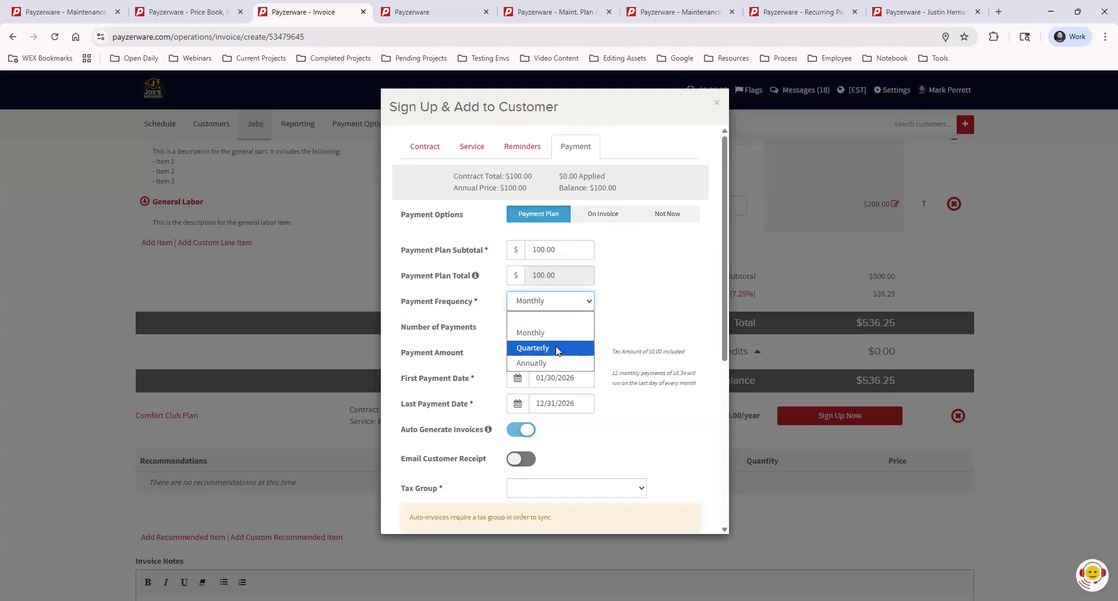
pyautogui.click(656, 295)
pyautogui.scroll(-1, 622, 360)
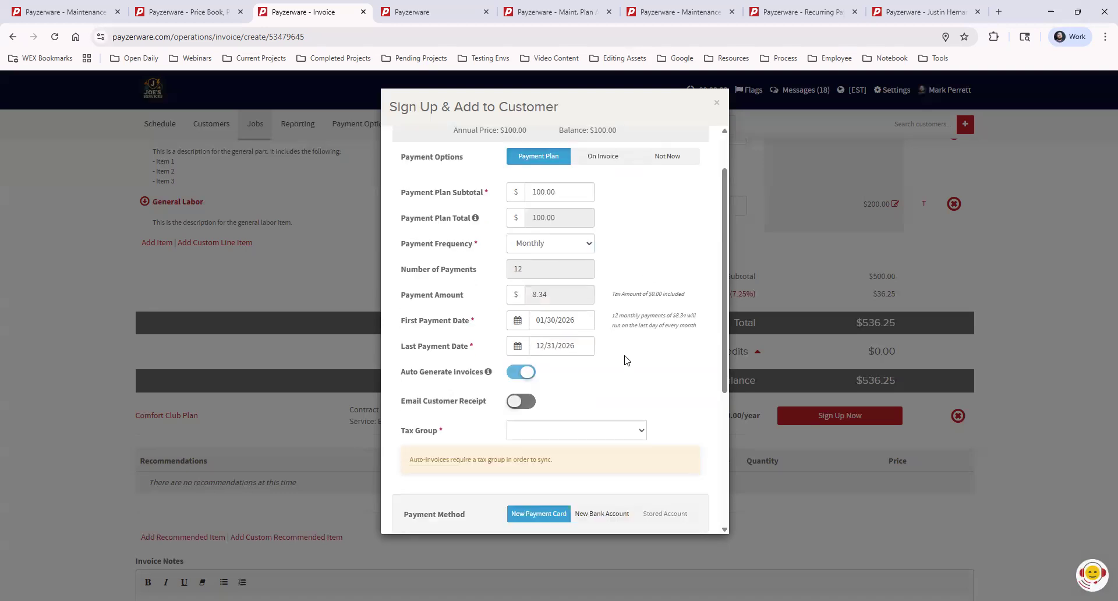
pyautogui.click(547, 247)
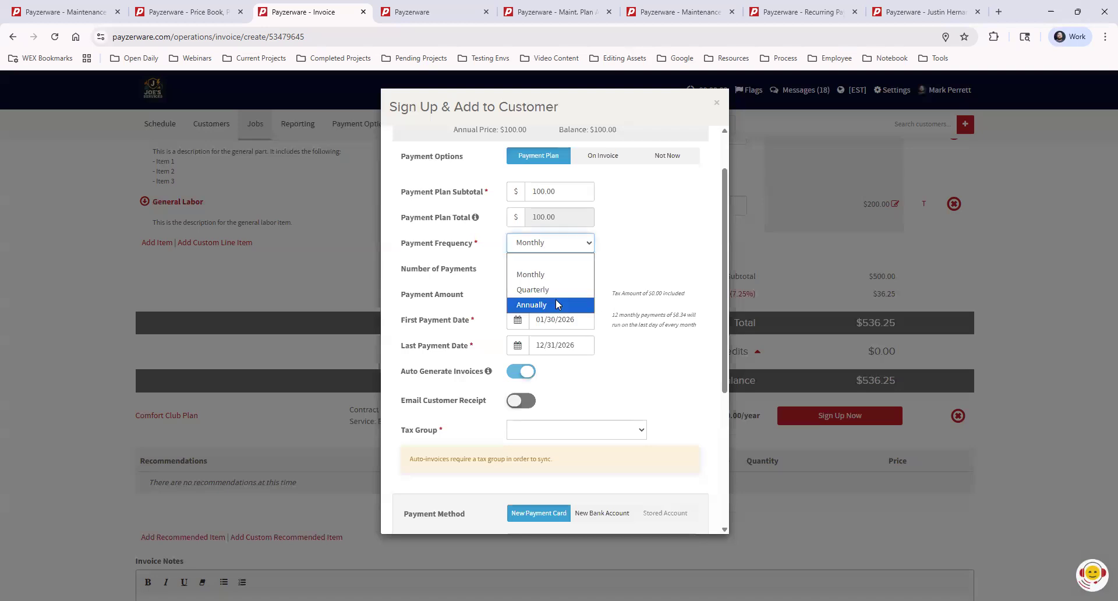
pyautogui.click(653, 208)
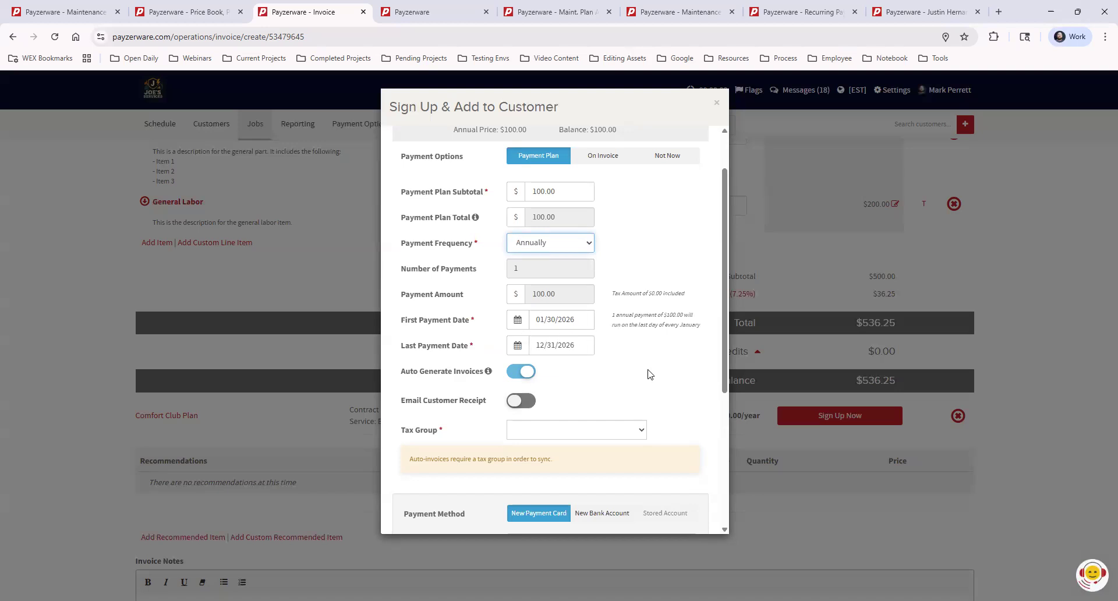
# - Turn on the e-mailed customer receipt for the payment plan
pyautogui.moveTo(489, 373)
pyautogui.click(521, 406)
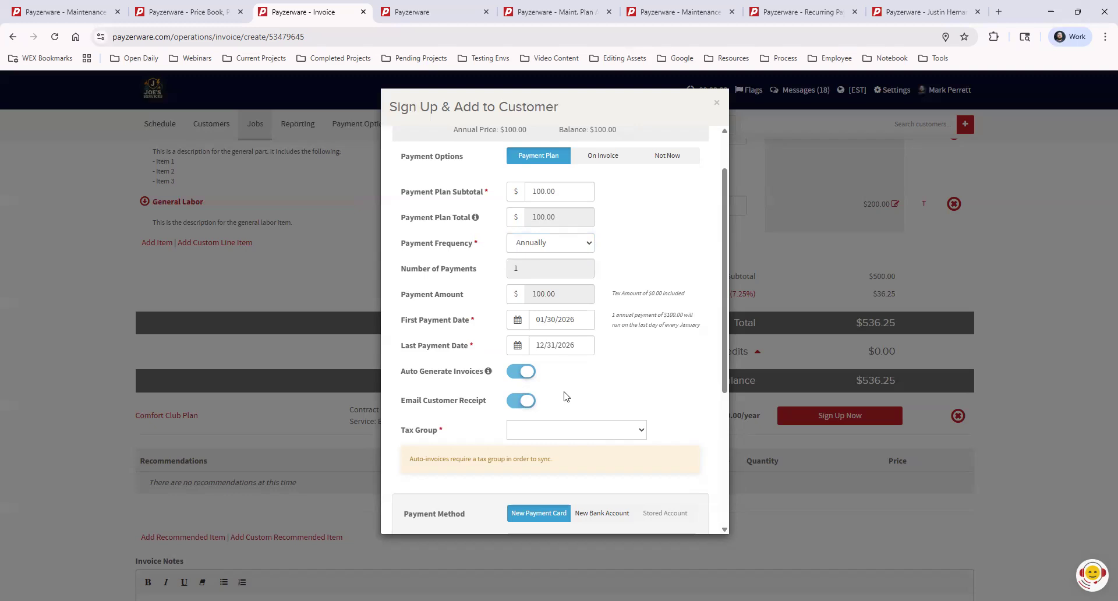
pyautogui.click(533, 402)
pyautogui.click(524, 402)
pyautogui.click(524, 402)
pyautogui.click(524, 402)
pyautogui.scroll(-2, 612, 378)
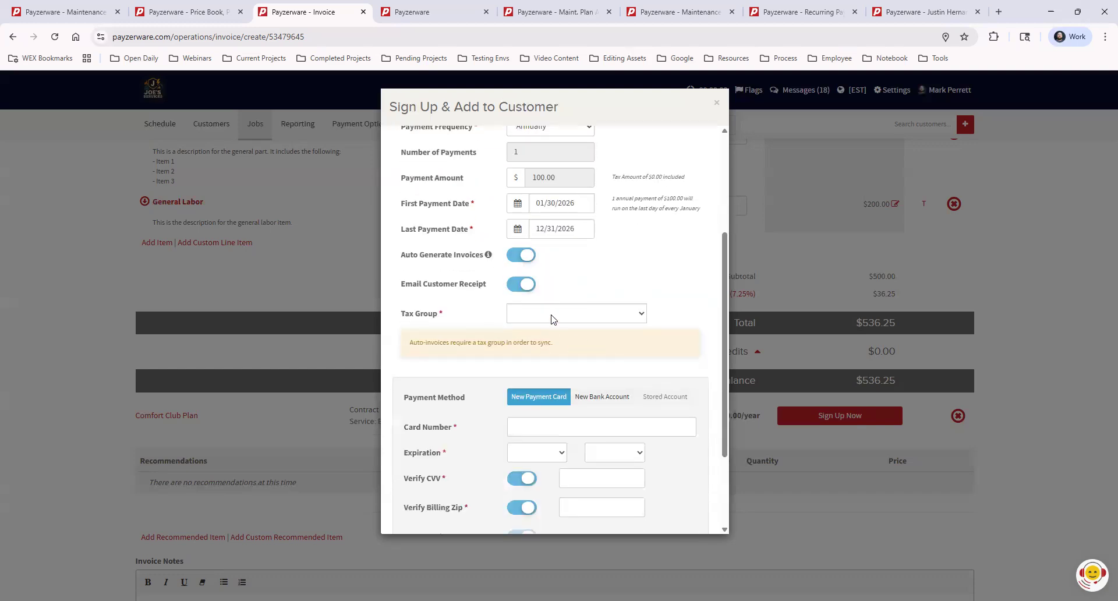
# - Set the payment plan's tax group to Charlotte, NC (7.25%)
pyautogui.click(553, 318)
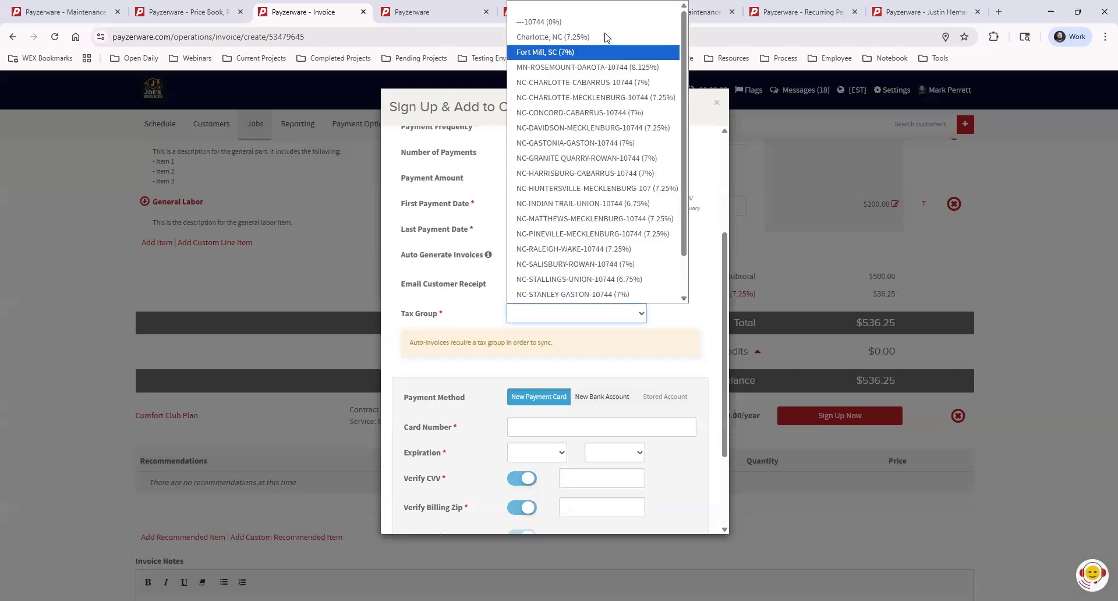
pyautogui.click(588, 37)
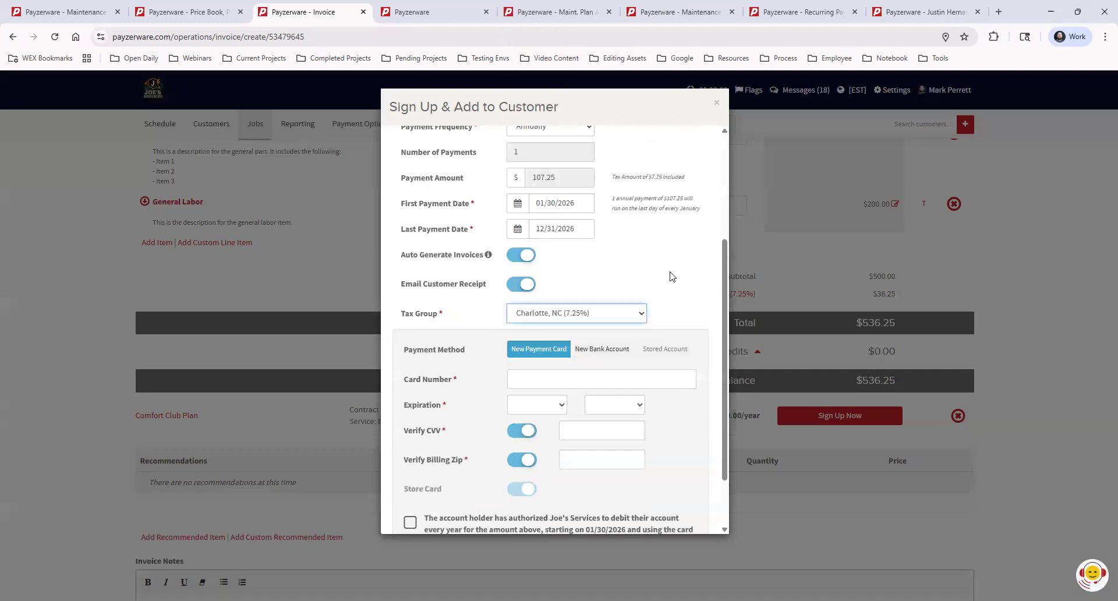
pyautogui.scroll(-2, 677, 244)
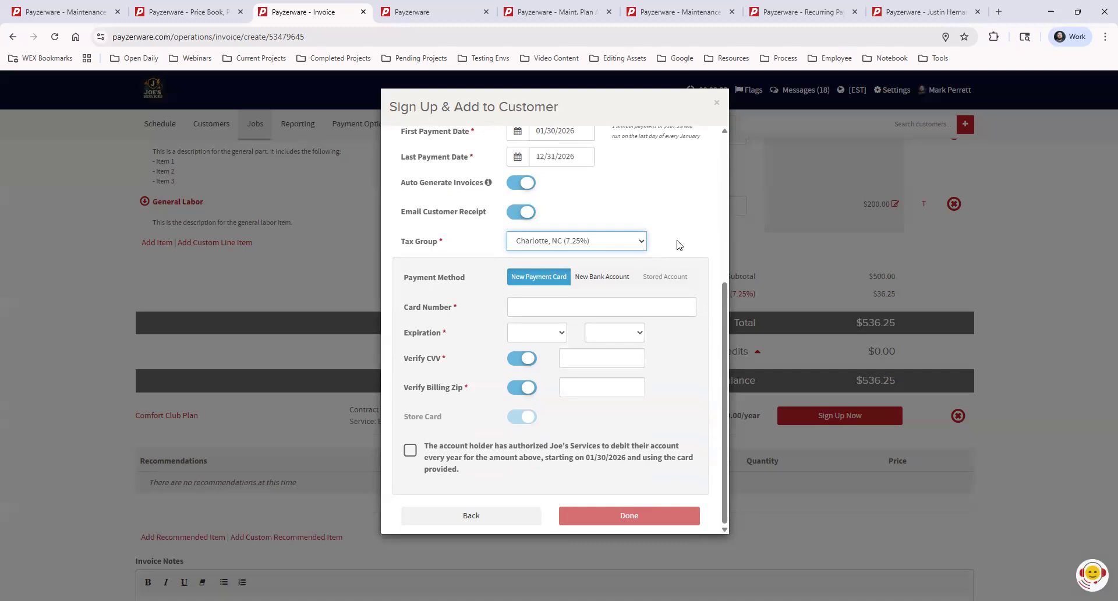
# - Switch the payment method to a new bank account and review the payment plan form
pyautogui.click(614, 281)
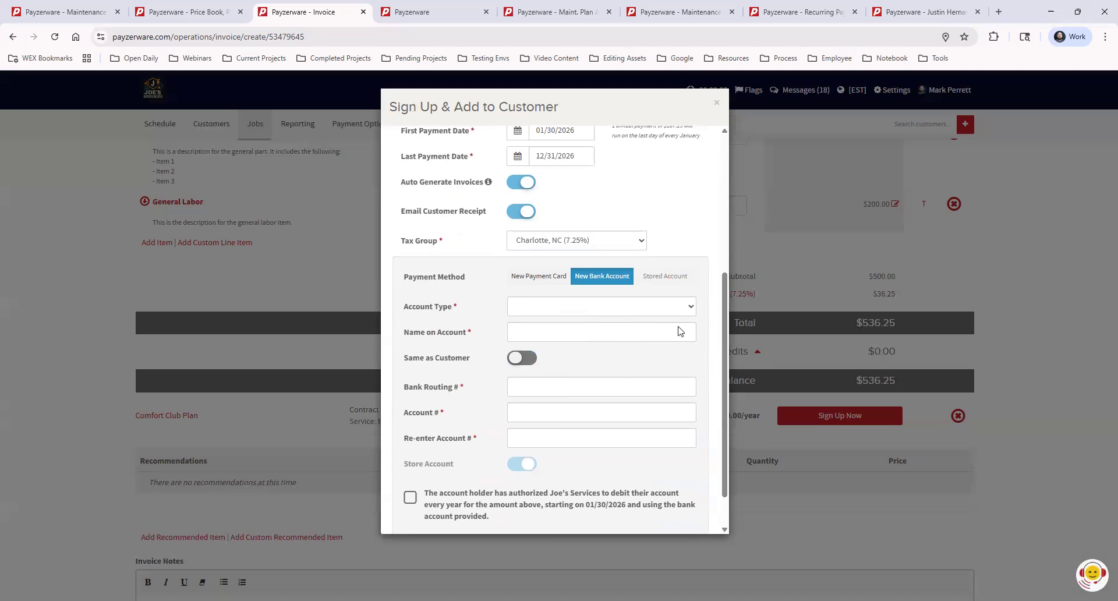
pyautogui.scroll(-1, 679, 327)
pyautogui.scroll(4, 667, 366)
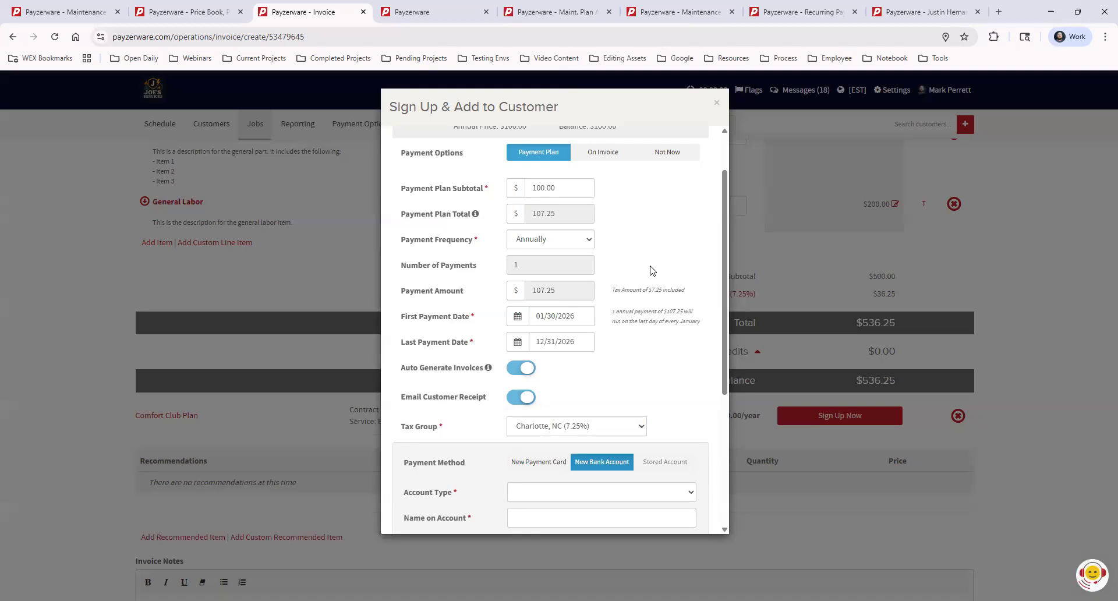
pyautogui.scroll(-4, 656, 287)
pyautogui.scroll(5, 662, 392)
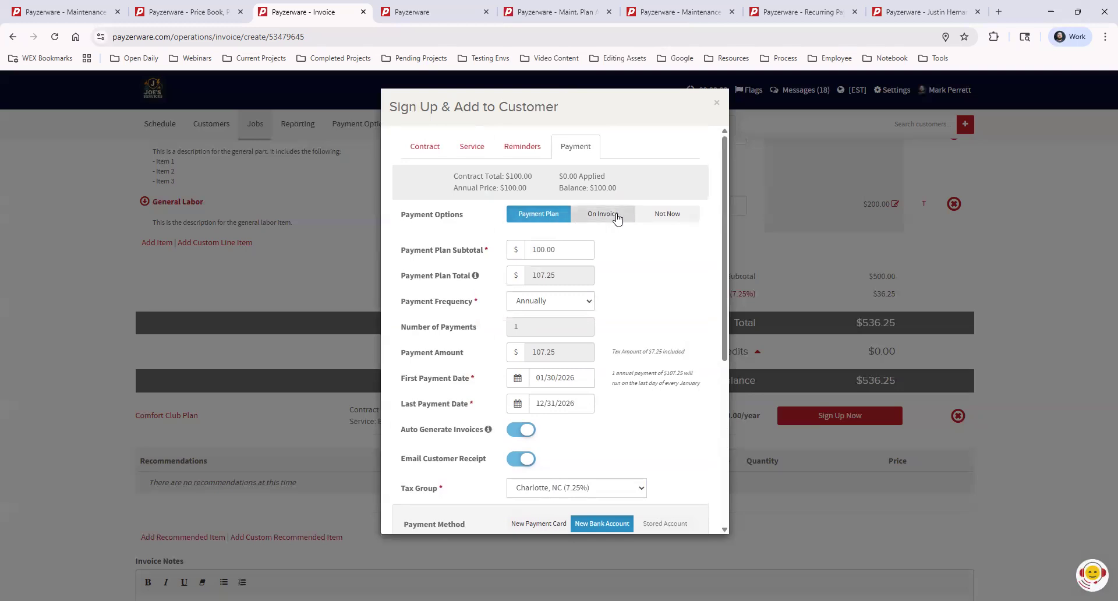
# - Add the maintenance plan to the invoice as an on-invoice payment and finish the sign-up
pyautogui.click(605, 216)
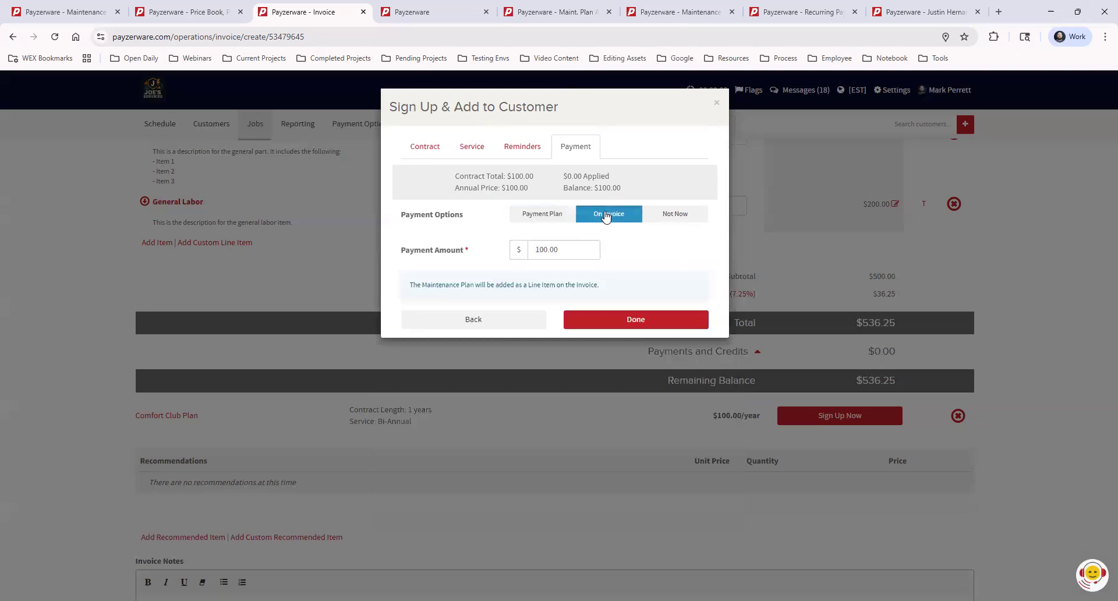
pyautogui.click(637, 321)
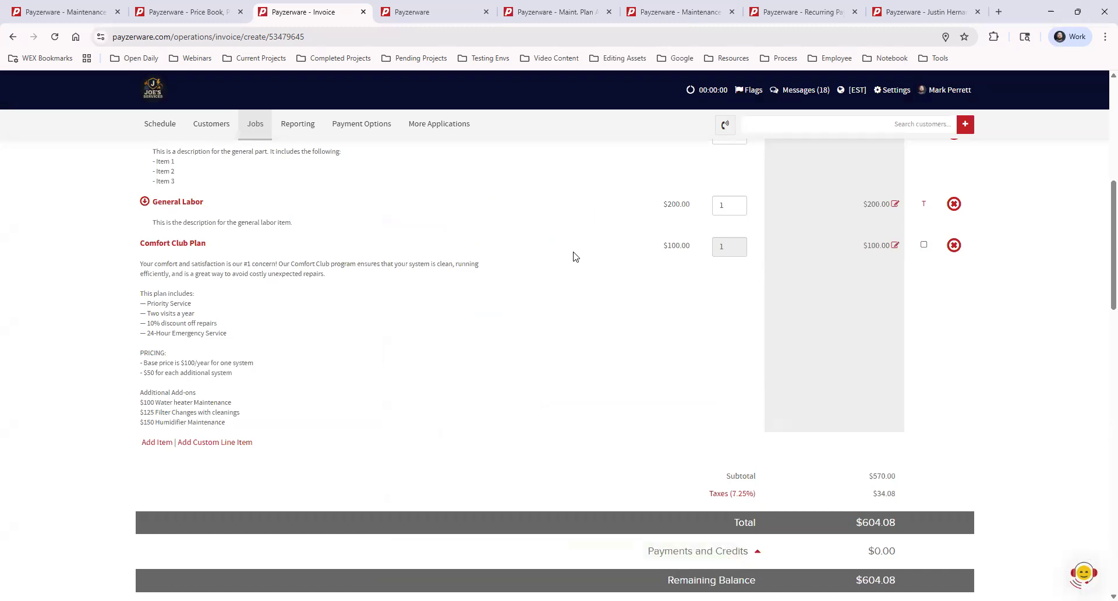
# - Open Record Payment for the invoice and review the invoice and maintenance plan payment amounts
pyautogui.scroll(-15, 621, 357)
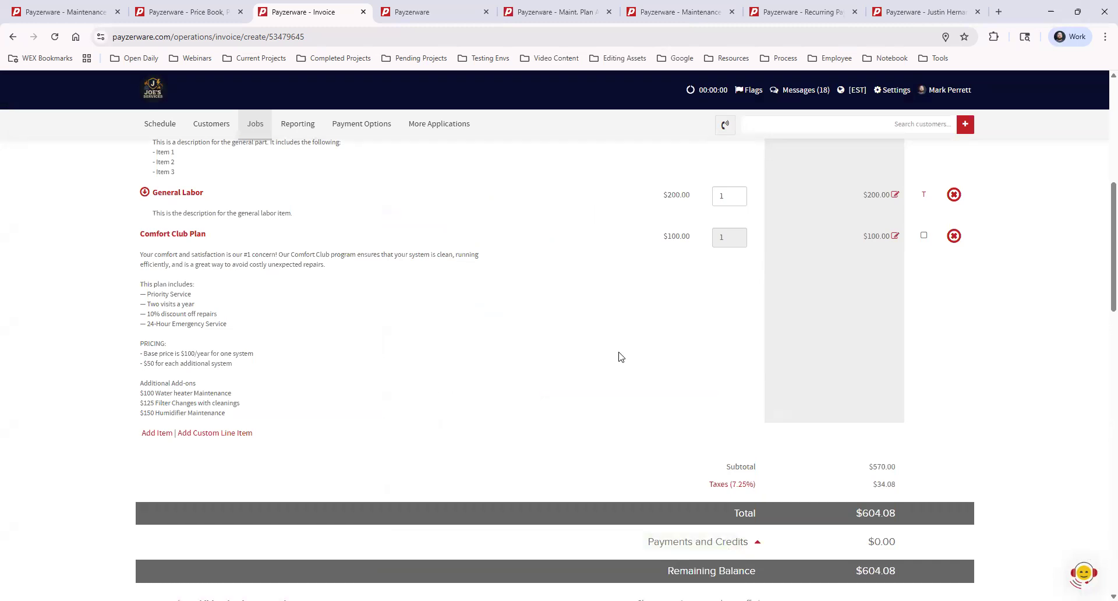
pyautogui.scroll(-2, 621, 357)
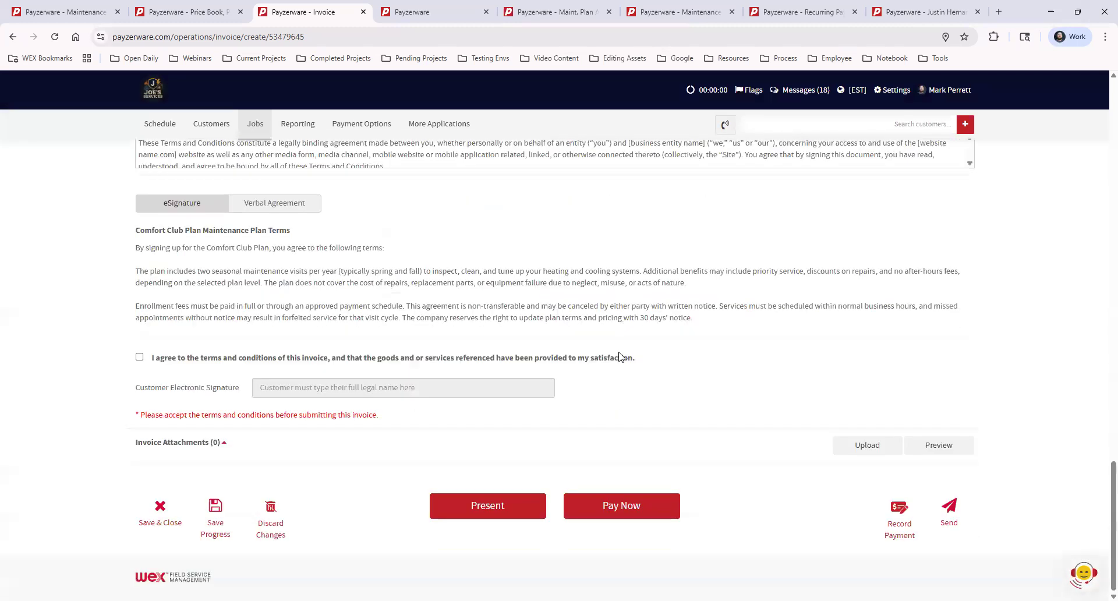
pyautogui.click(899, 510)
pyautogui.click(566, 237)
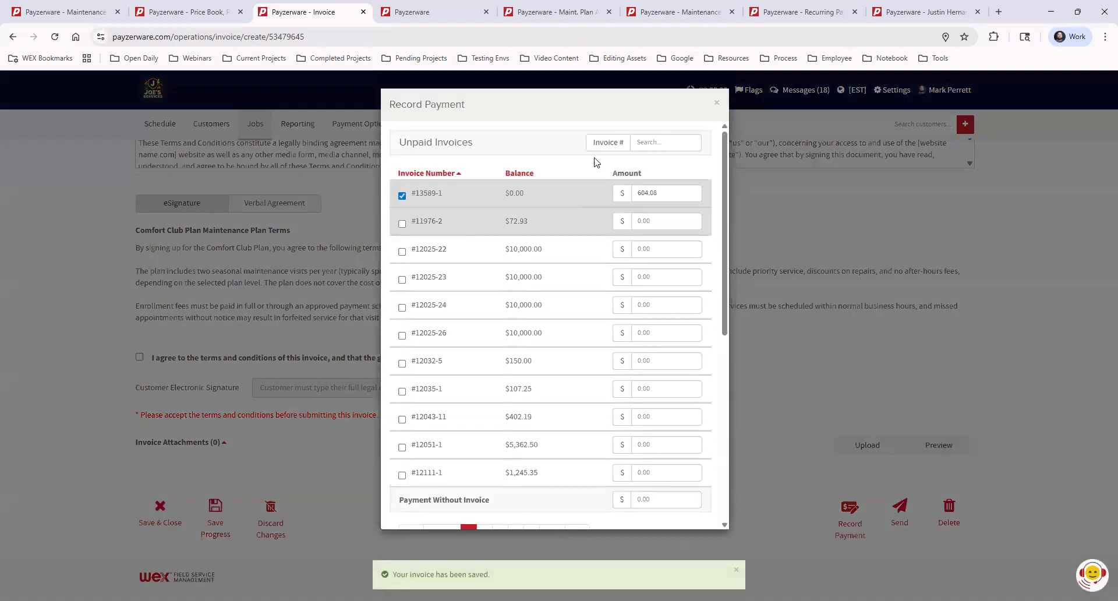
pyautogui.scroll(-5, 578, 278)
pyautogui.scroll(-3, 577, 277)
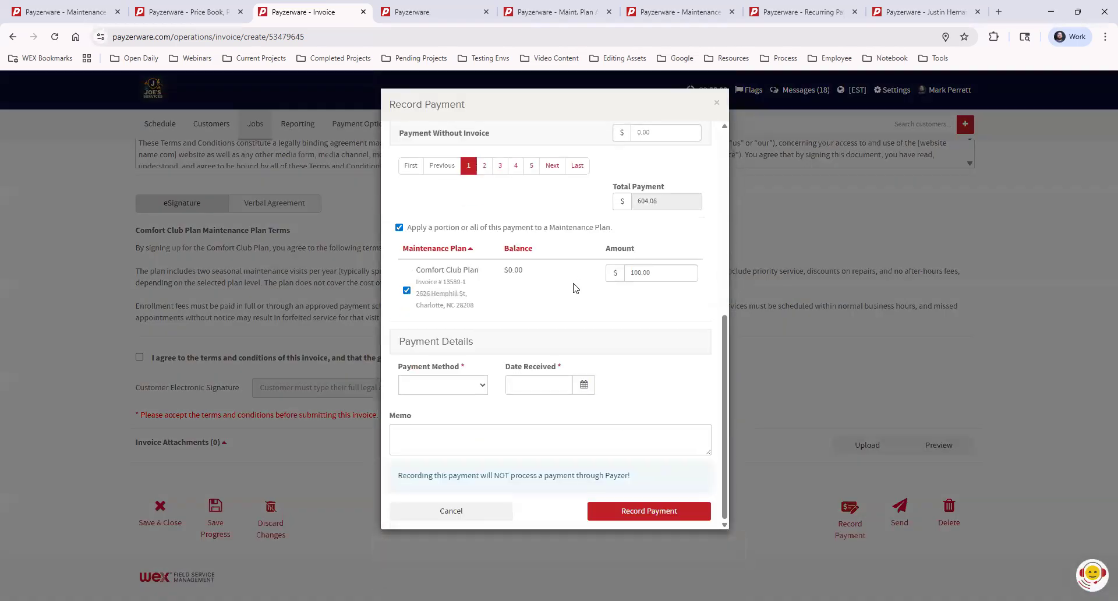
pyautogui.scroll(8, 574, 288)
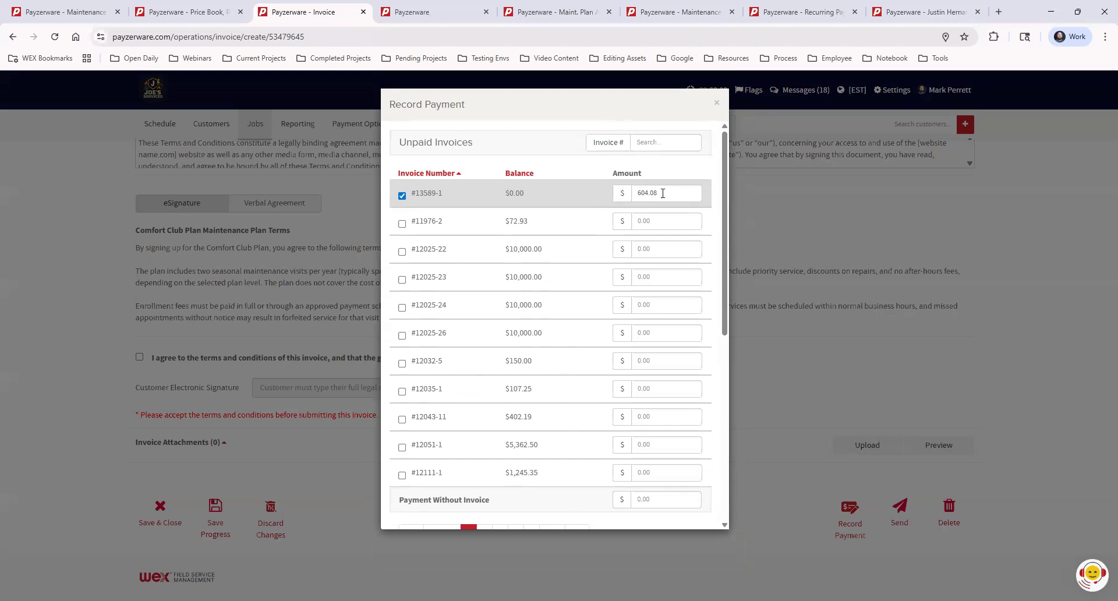
pyautogui.scroll(-5, 586, 267)
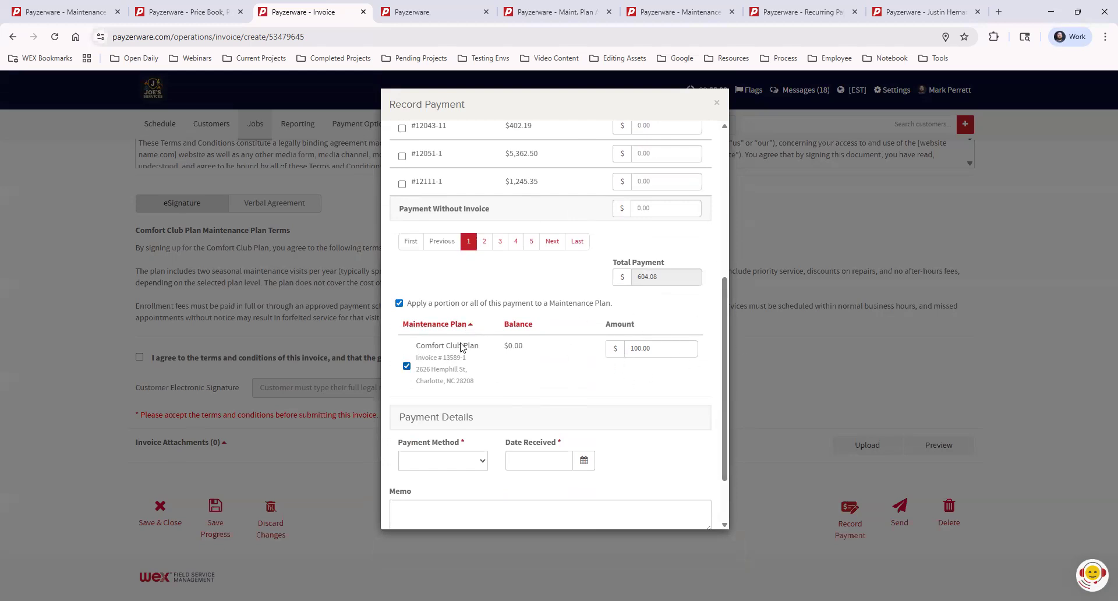
# - Record the payment by check, choosing check number 1234 and a received date, and submit it
pyautogui.doubleClick(517, 345)
pyautogui.click(521, 385)
pyautogui.scroll(-1, 521, 384)
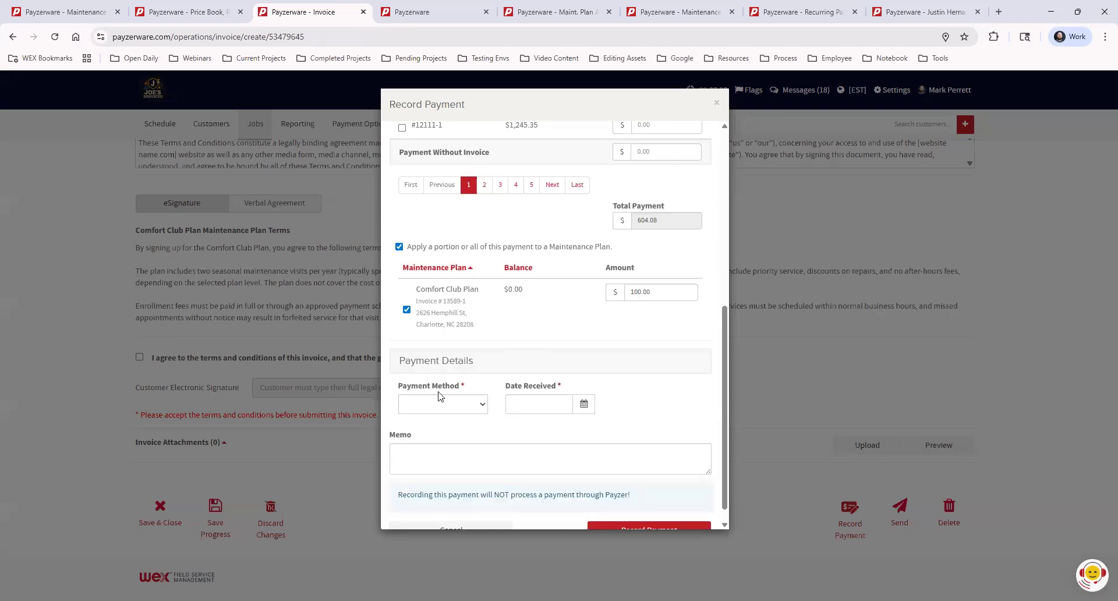
pyautogui.click(440, 403)
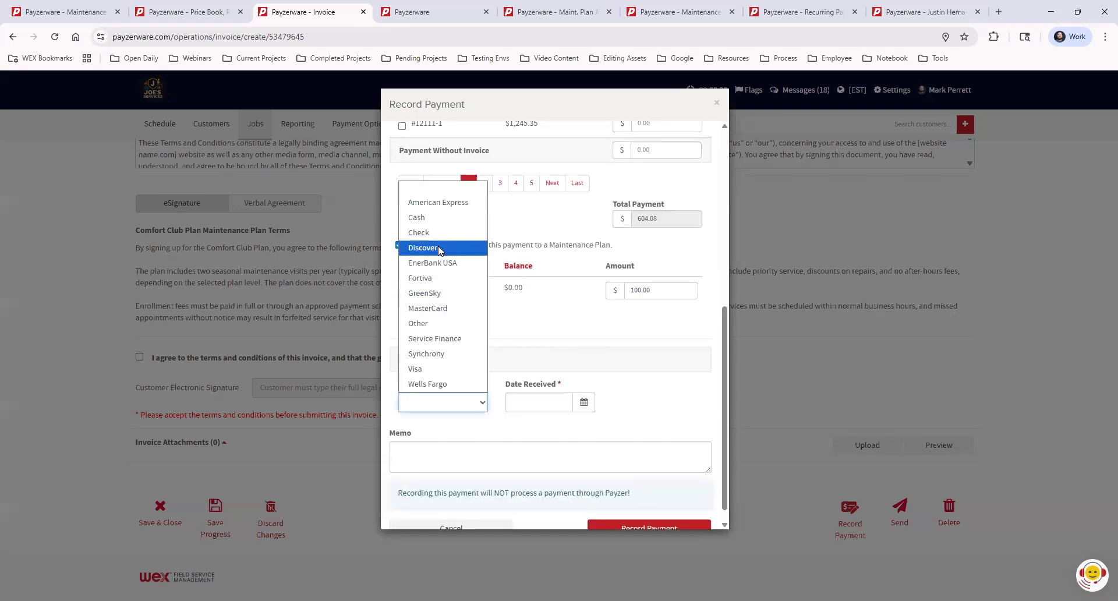
pyautogui.click(438, 233)
pyautogui.click(529, 401)
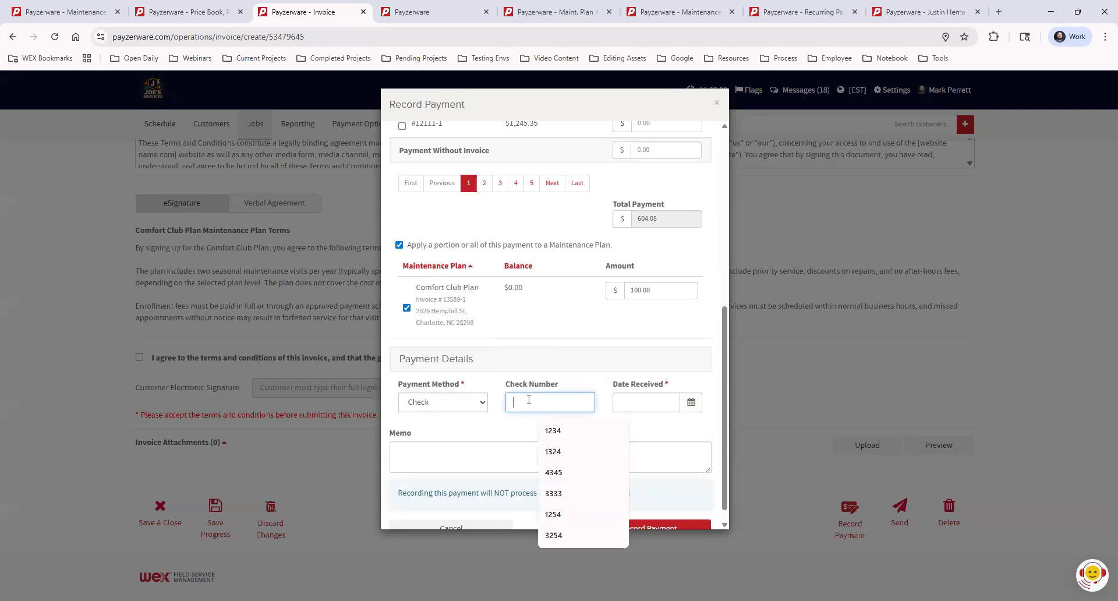
pyautogui.click(553, 430)
pyautogui.click(639, 406)
pyautogui.click(628, 364)
pyautogui.scroll(-1, 670, 434)
pyautogui.click(639, 510)
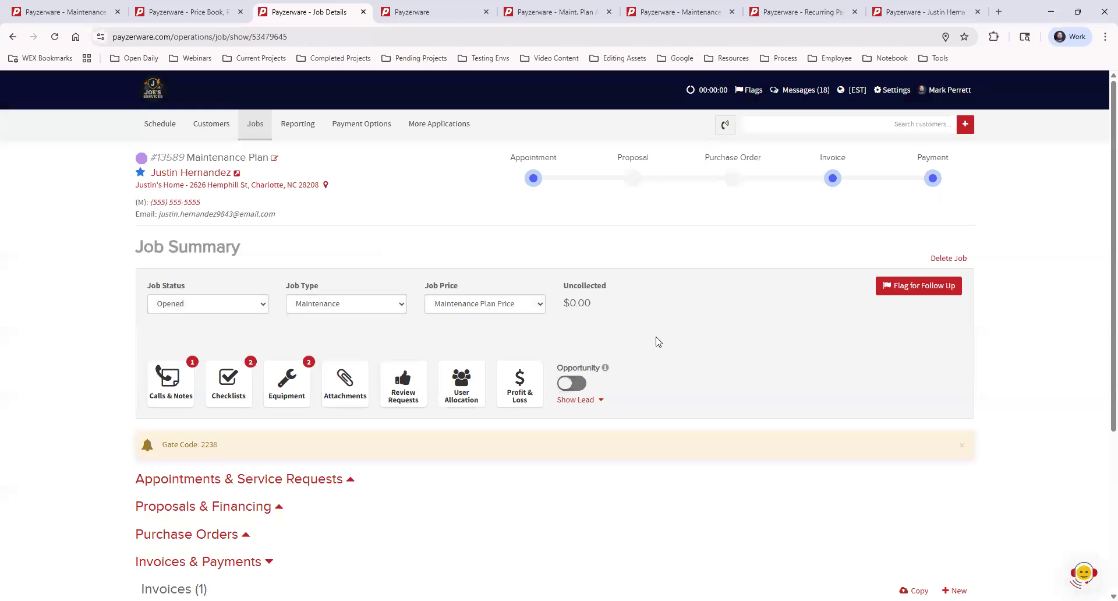
# - Search for the customer by first name and open their customer record
pyautogui.moveTo(138, 176)
pyautogui.scroll(-4, 778, 301)
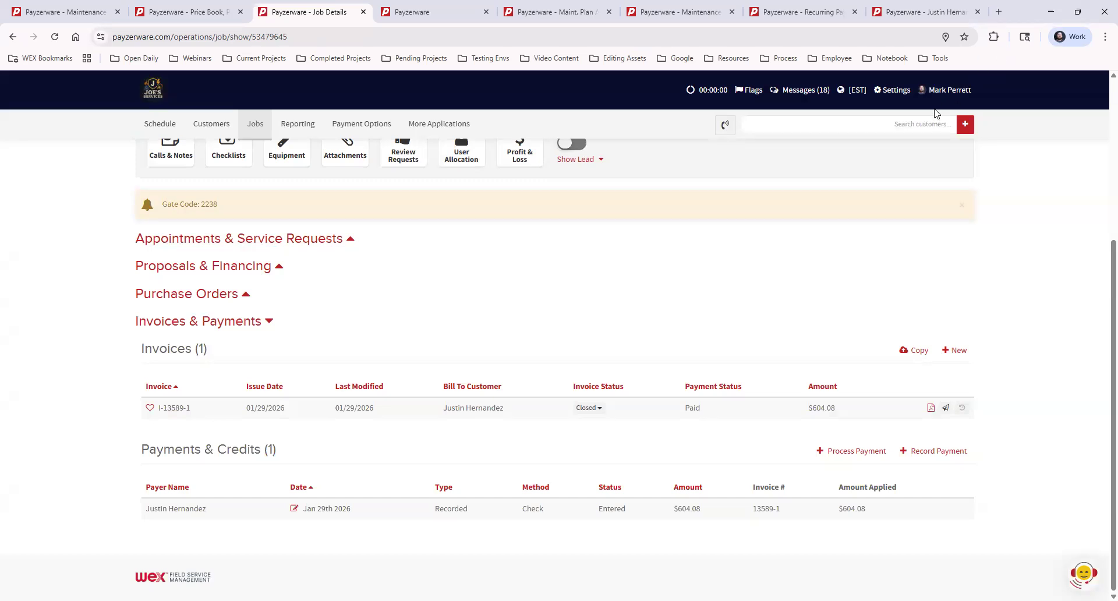
pyautogui.click(912, 123)
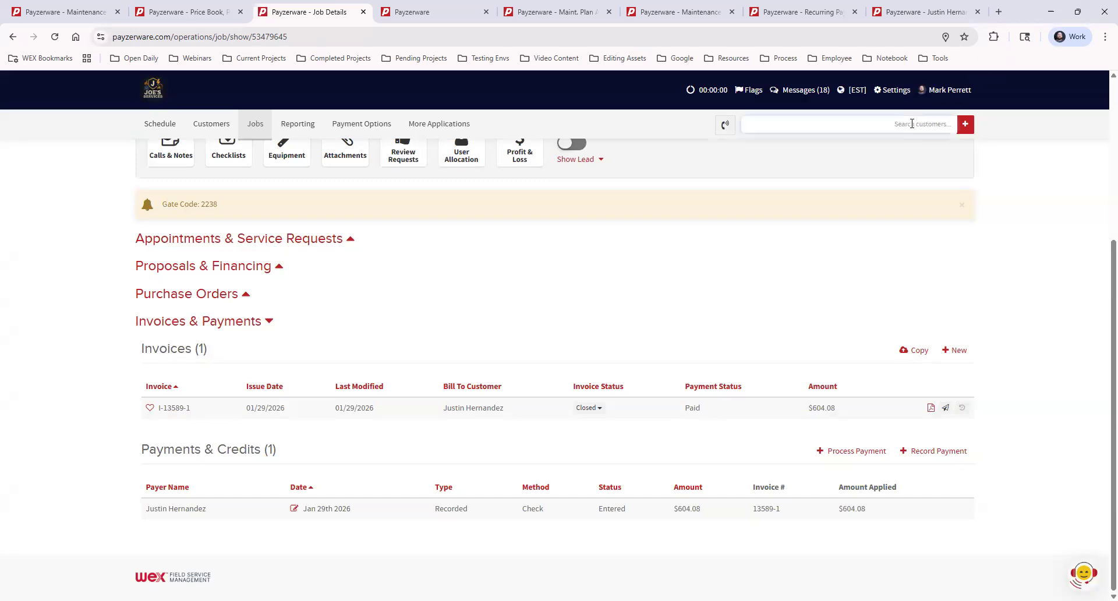
pyautogui.write('justin')
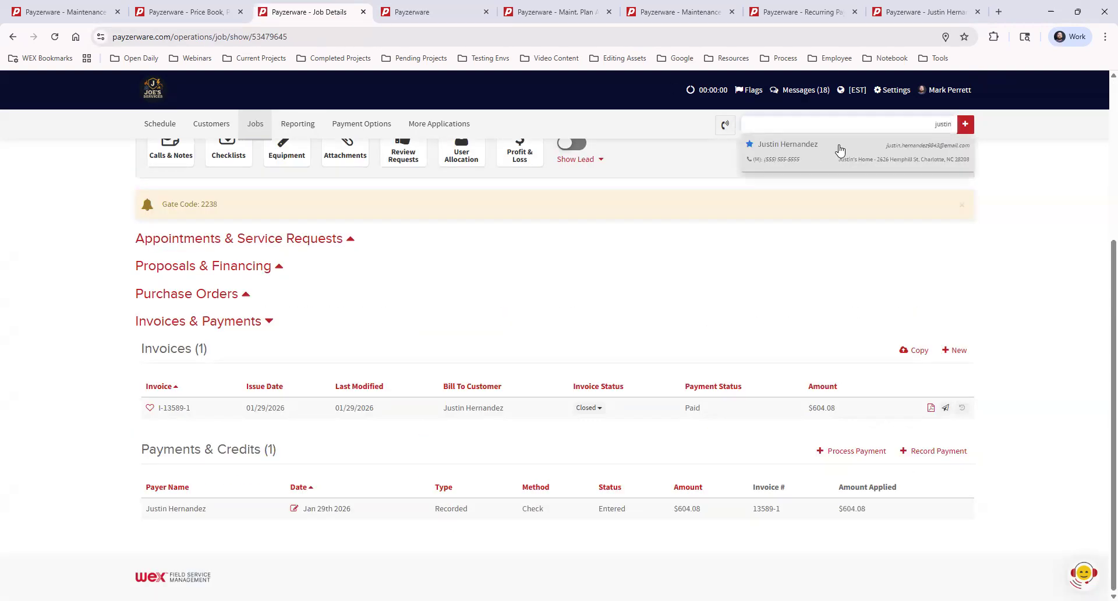
pyautogui.click(839, 151)
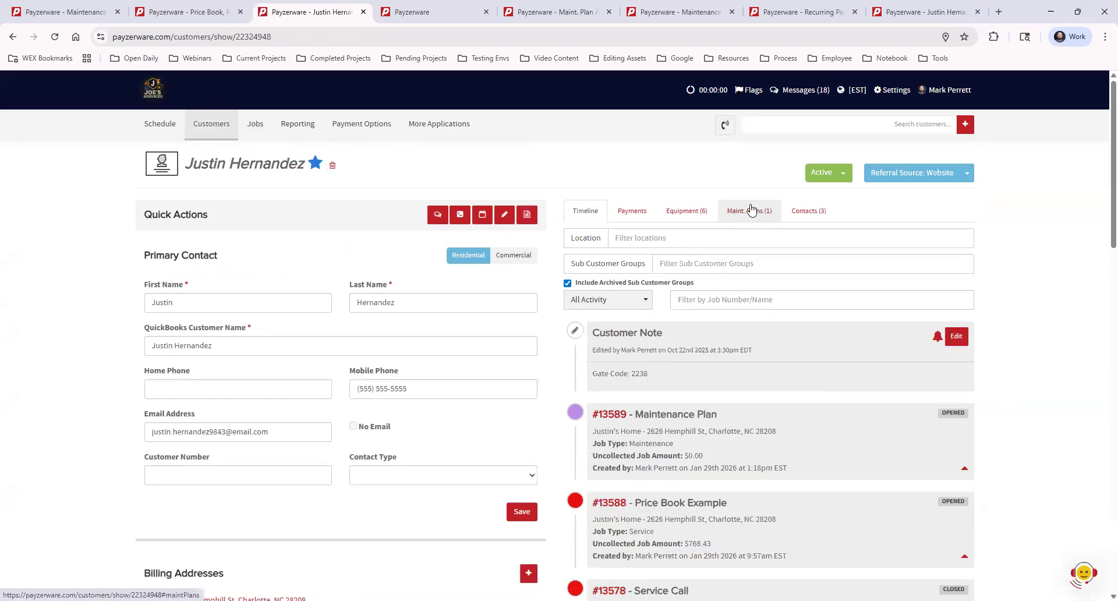
# - Open the customer's maintenance plans and review the Comfort Club Plan service windows
pyautogui.click(752, 210)
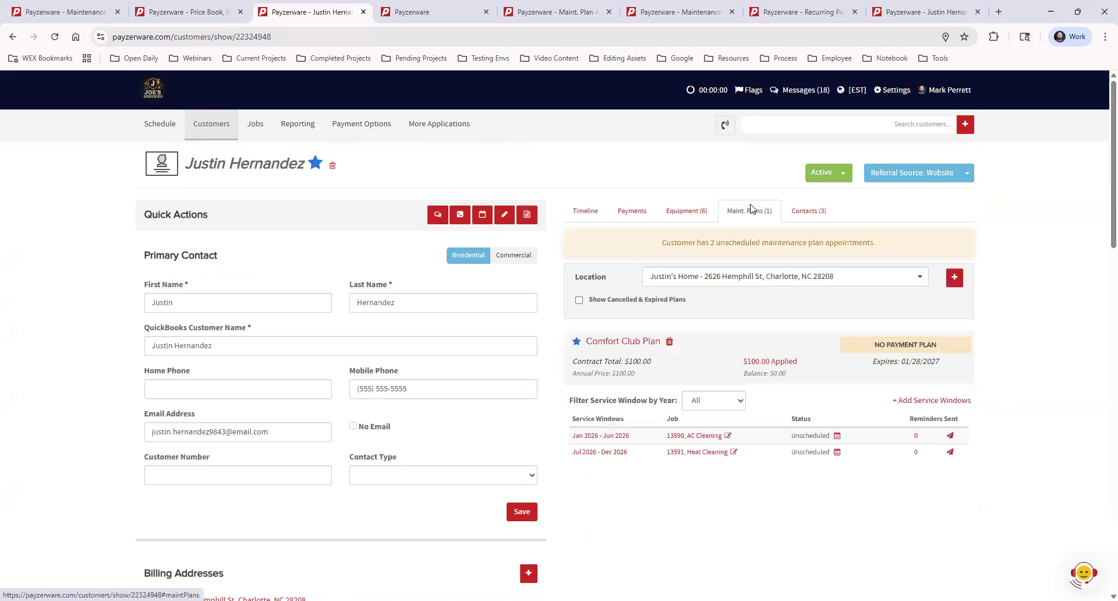
pyautogui.moveTo(663, 243); pyautogui.dragTo(1003, 241)
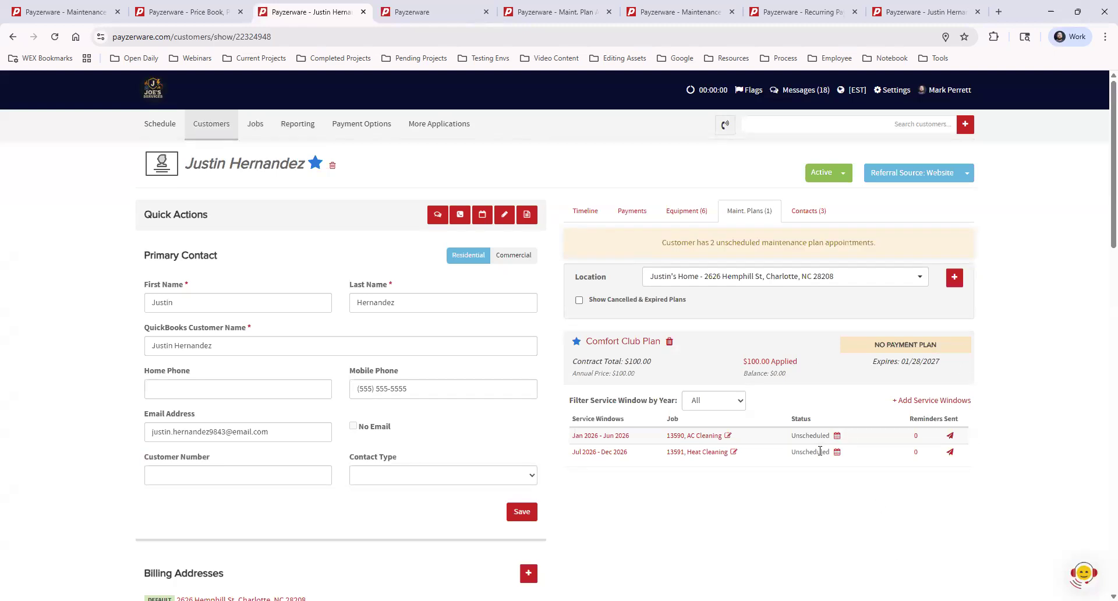
pyautogui.moveTo(786, 373); pyautogui.dragTo(769, 373)
pyautogui.click(1046, 332)
# - Schedule the AC Cleaning service window as a one-time appointment from 3:00 to 4:00 PM
pyautogui.click(838, 437)
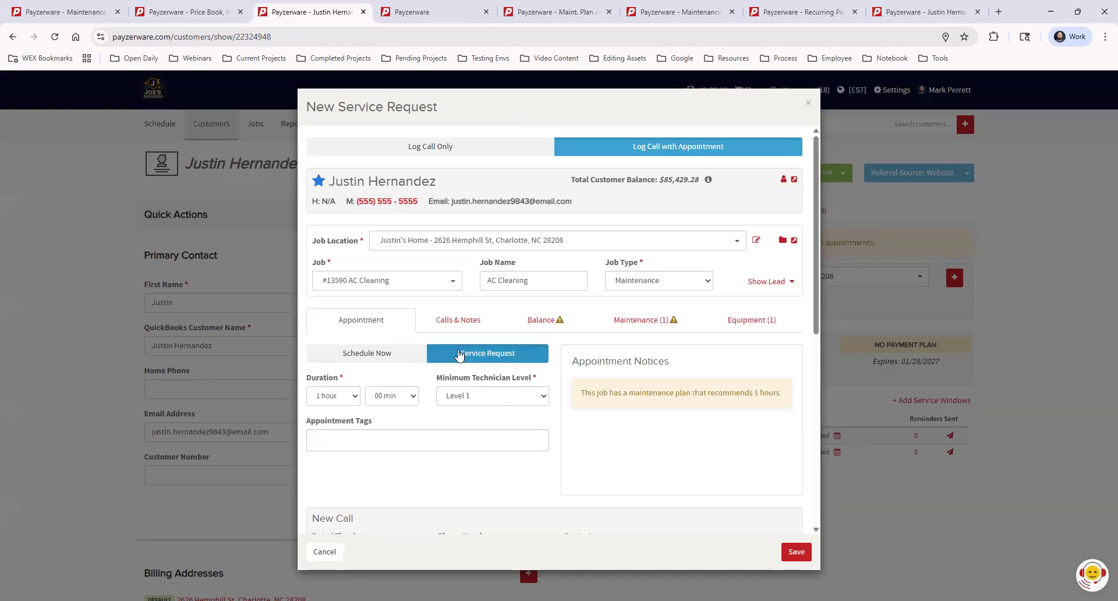
pyautogui.click(378, 354)
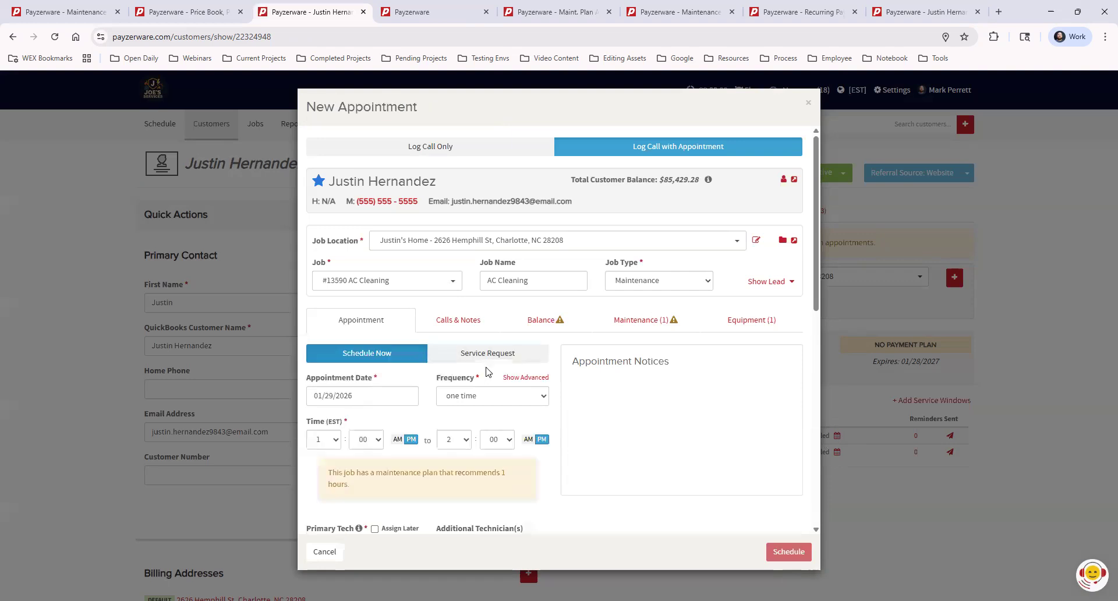
pyautogui.click(511, 355)
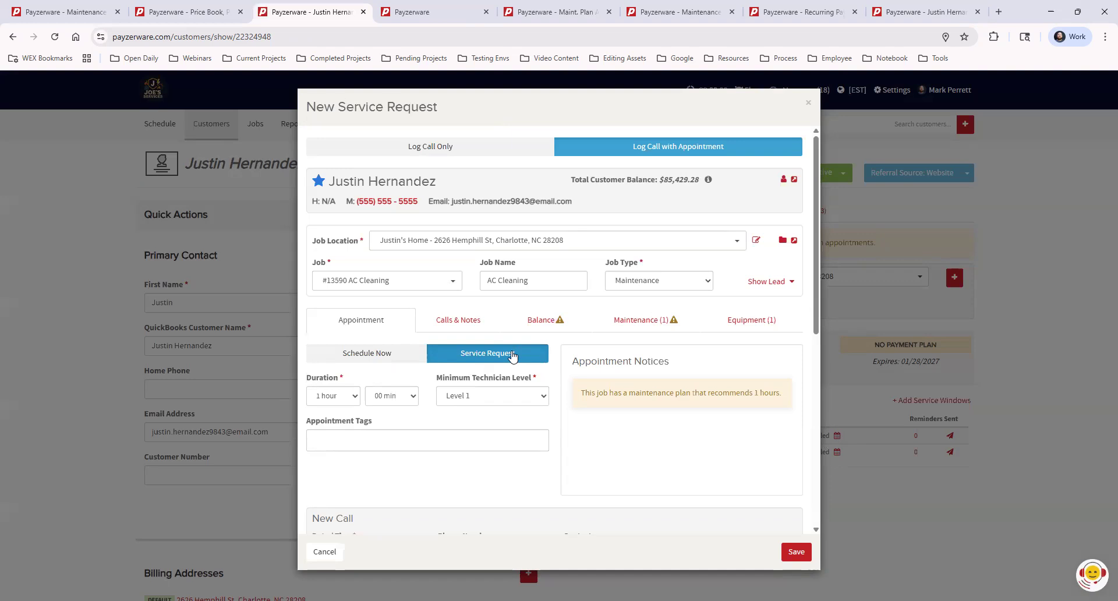
pyautogui.scroll(-3, 446, 484)
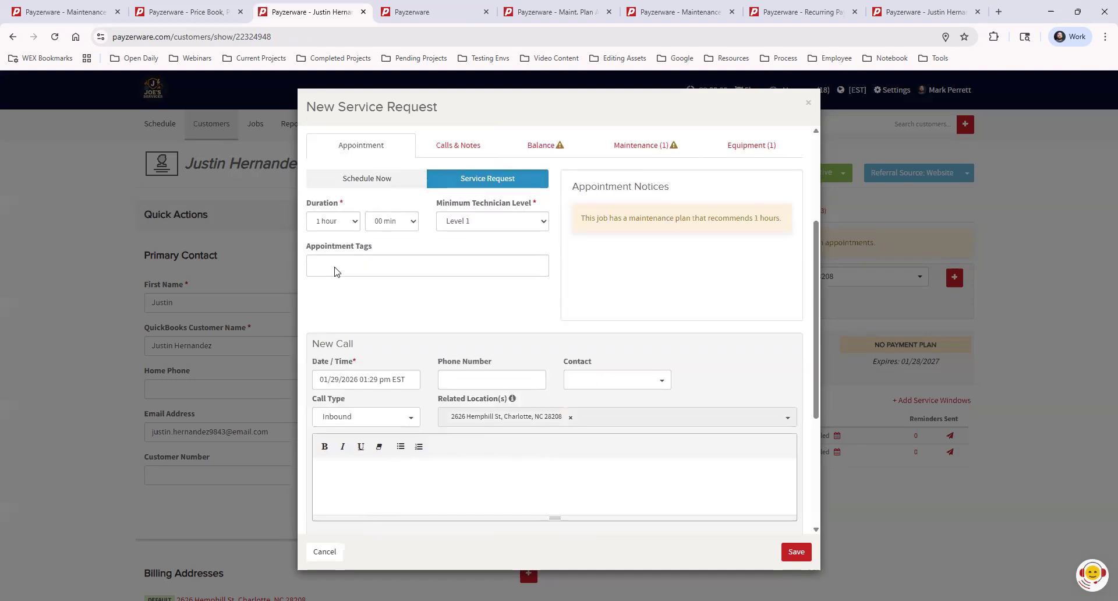
pyautogui.scroll(3, 814, 418)
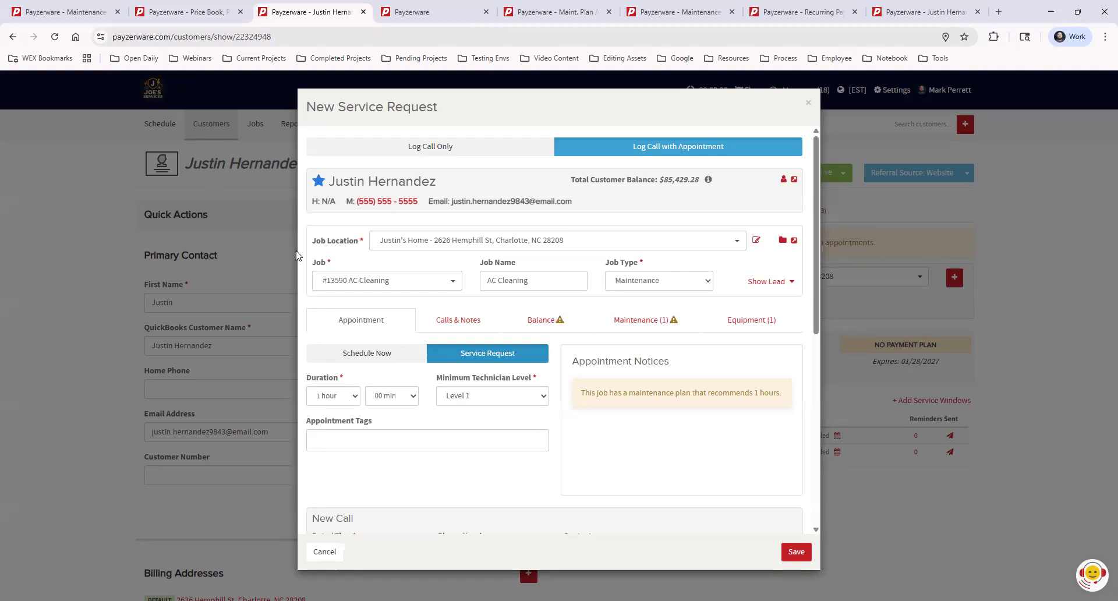
pyautogui.click(382, 355)
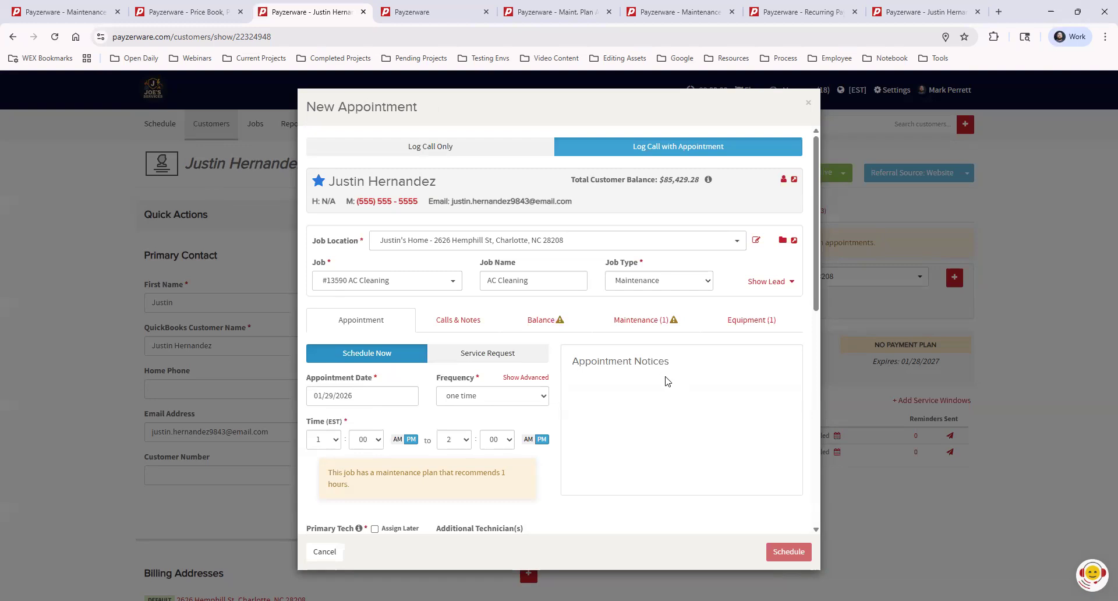
pyautogui.click(332, 441)
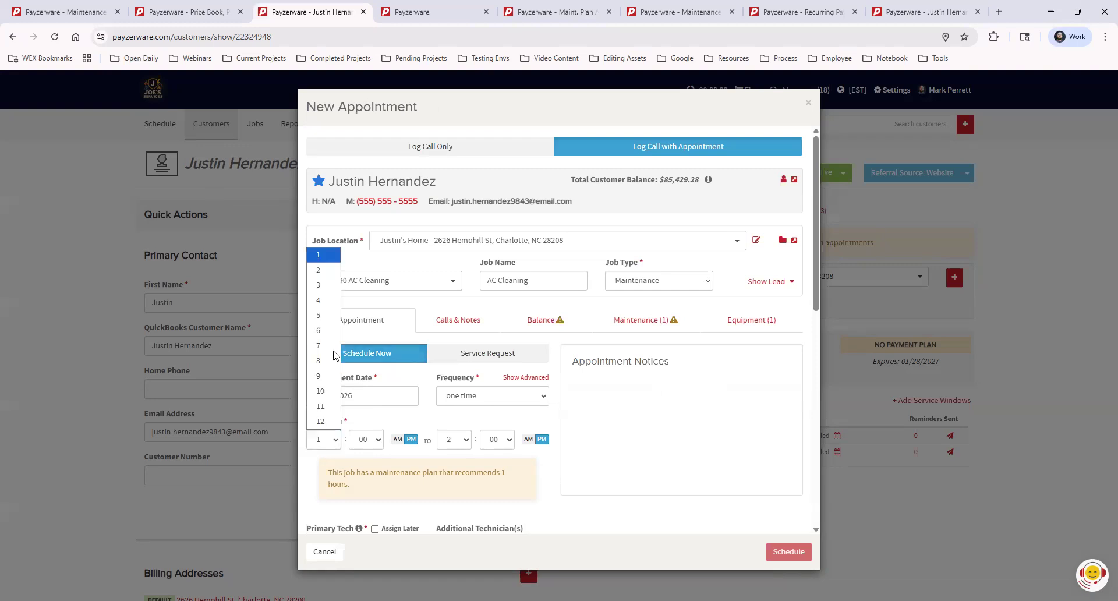
pyautogui.click(325, 286)
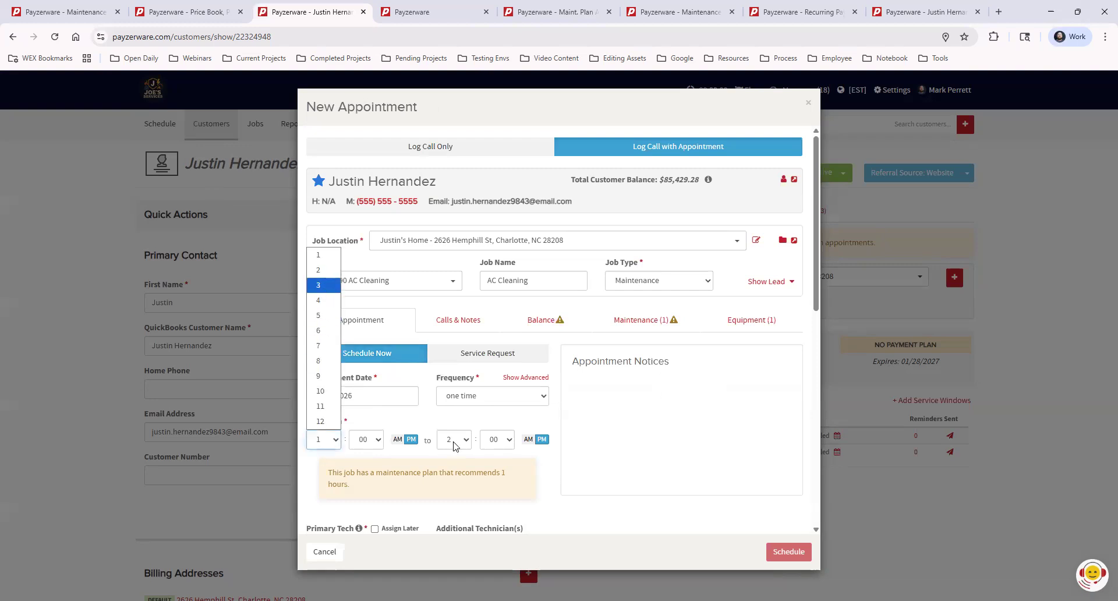
pyautogui.click(454, 440)
pyautogui.click(460, 301)
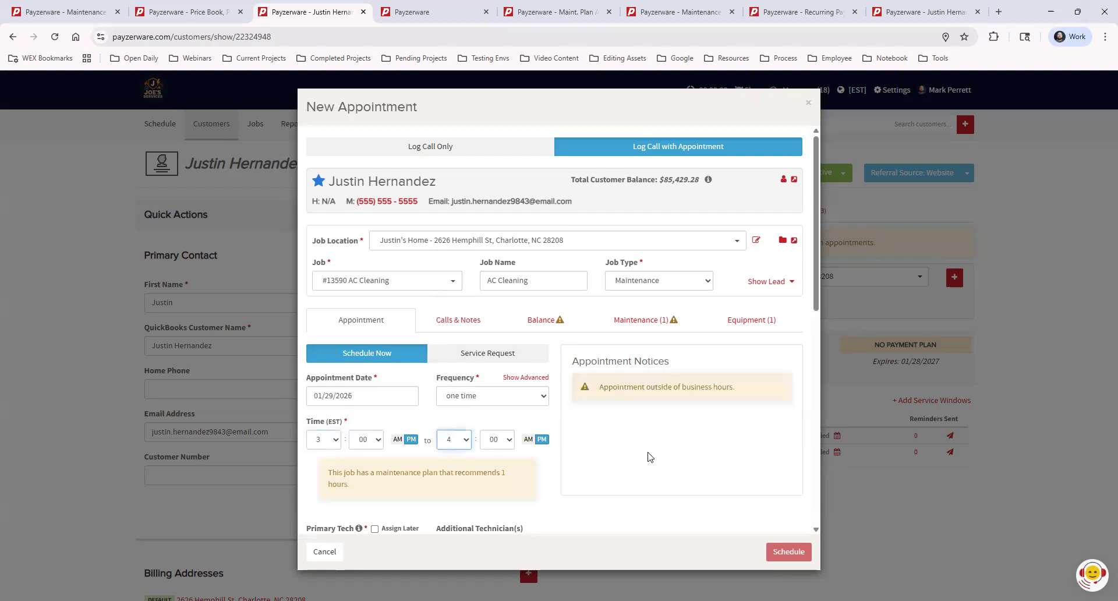
# - Assign the primary technician and save the scheduled appointment
pyautogui.scroll(-3, 675, 416)
pyautogui.click(368, 373)
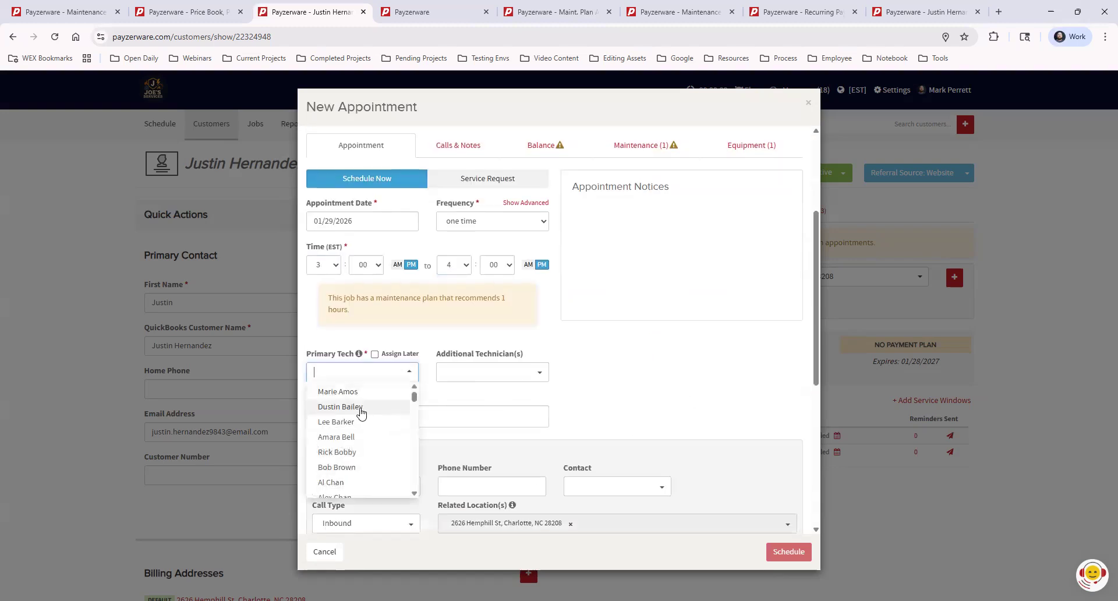
pyautogui.write('mark')
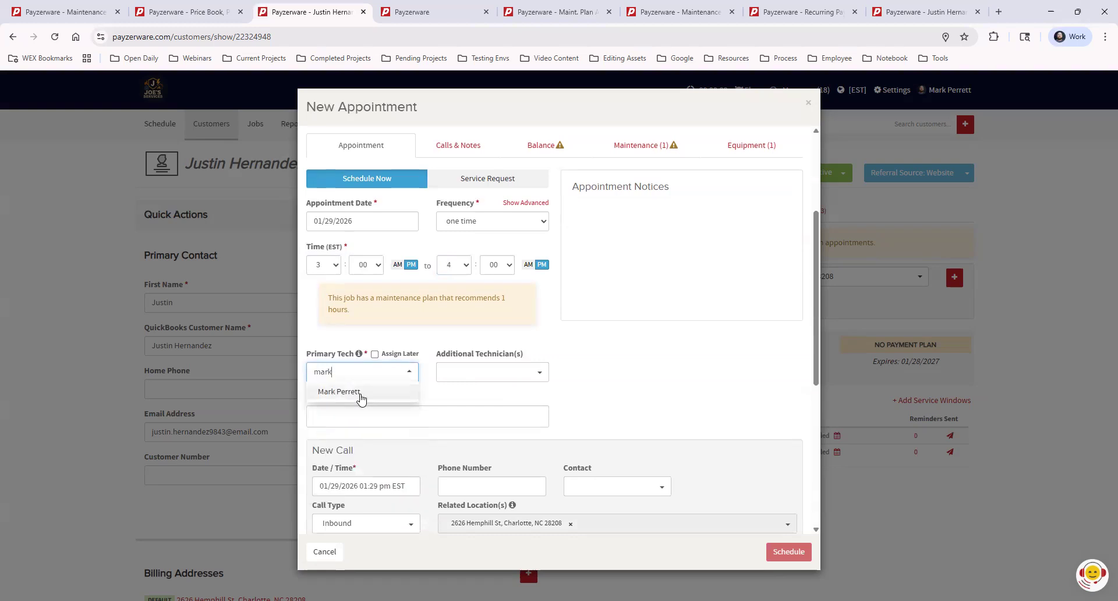
pyautogui.click(358, 393)
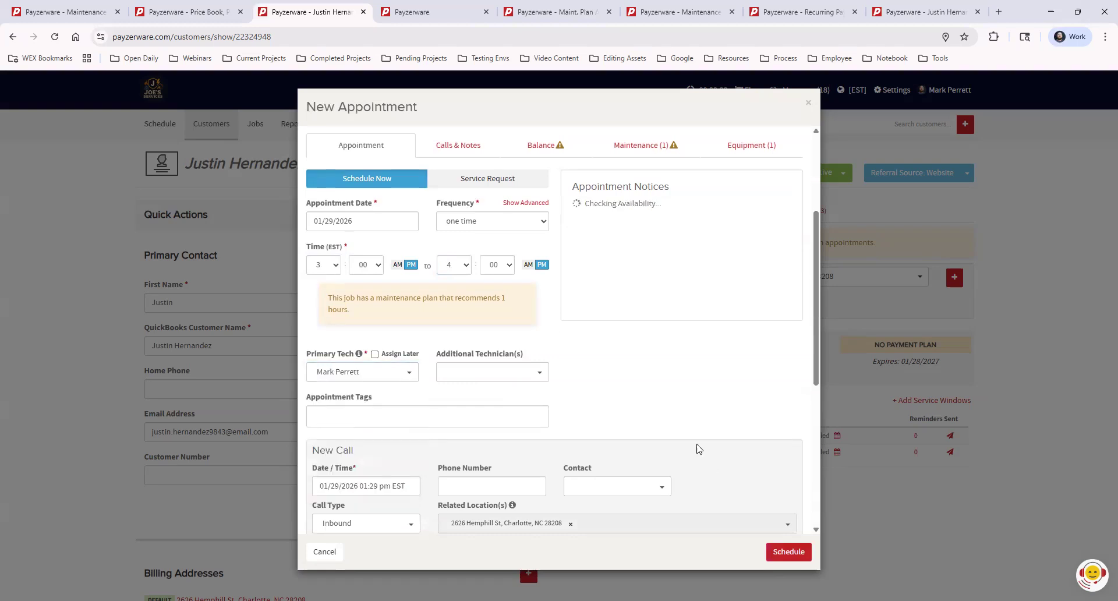
pyautogui.scroll(-4, 672, 317)
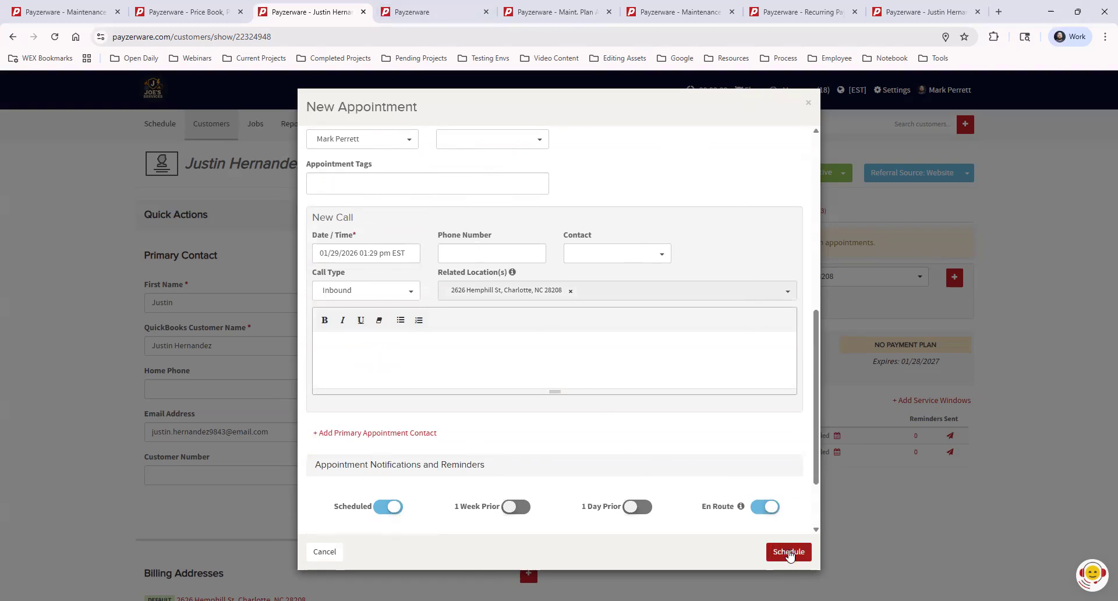
pyautogui.click(789, 553)
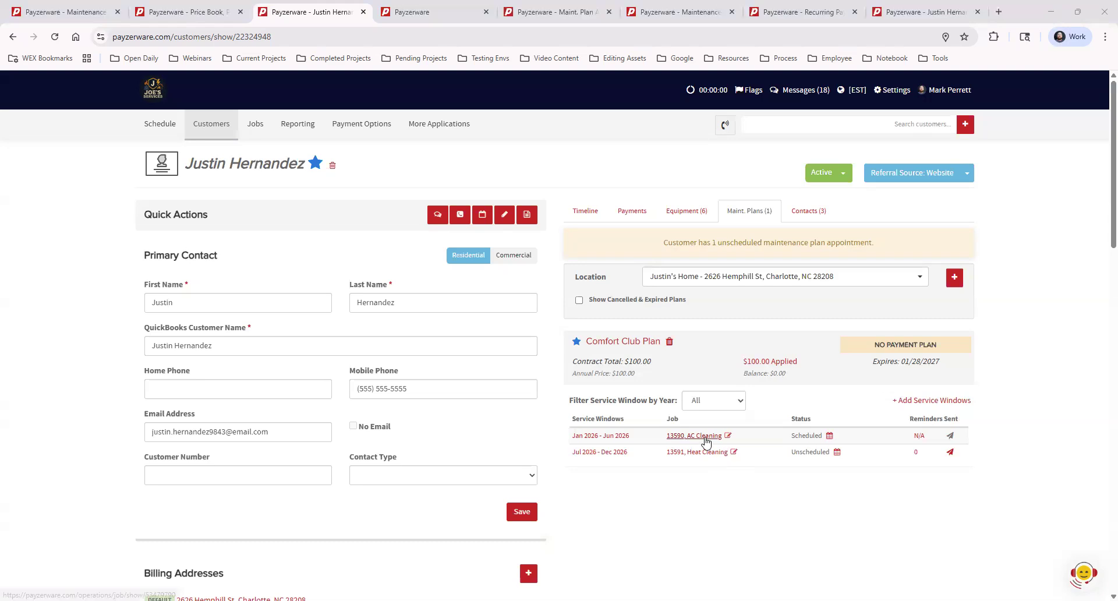
# - Open the AC Cleaning job and update the technician status to Complete
pyautogui.click(703, 437)
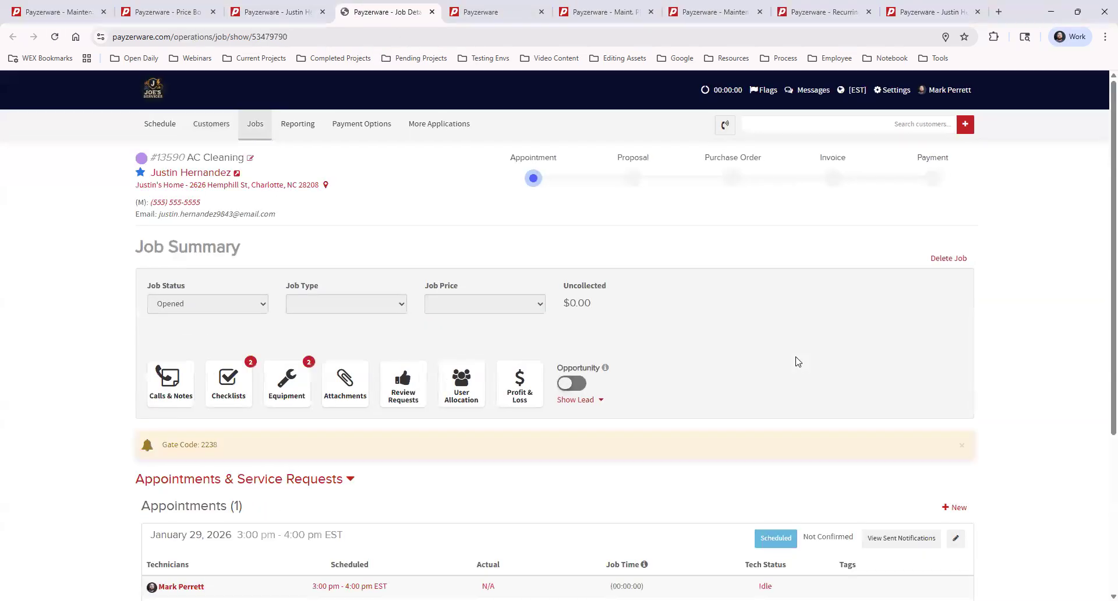
pyautogui.scroll(-2, 689, 482)
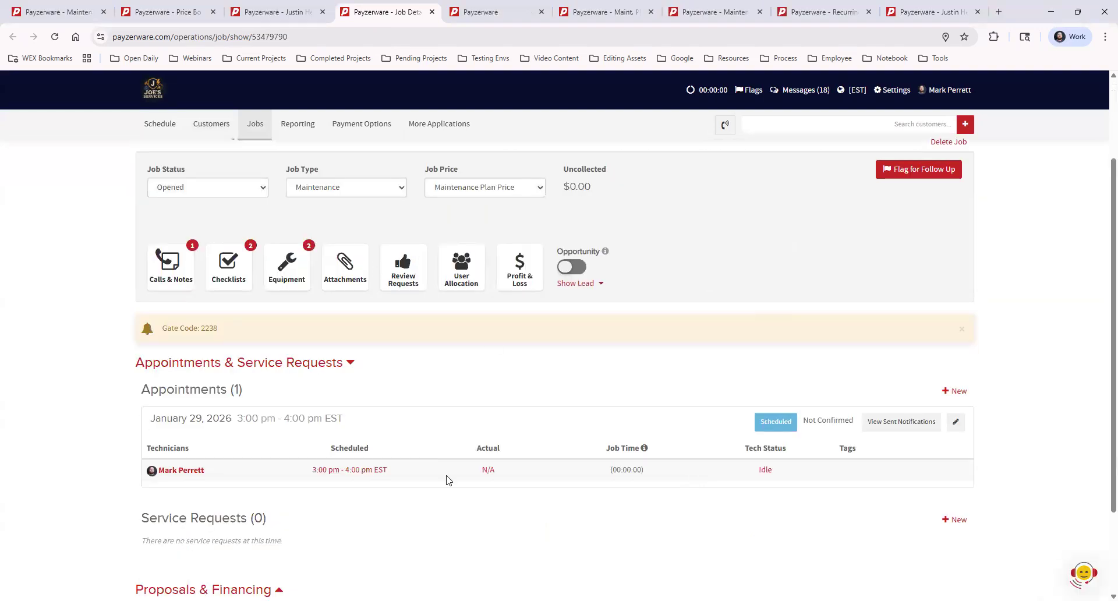
pyautogui.click(765, 470)
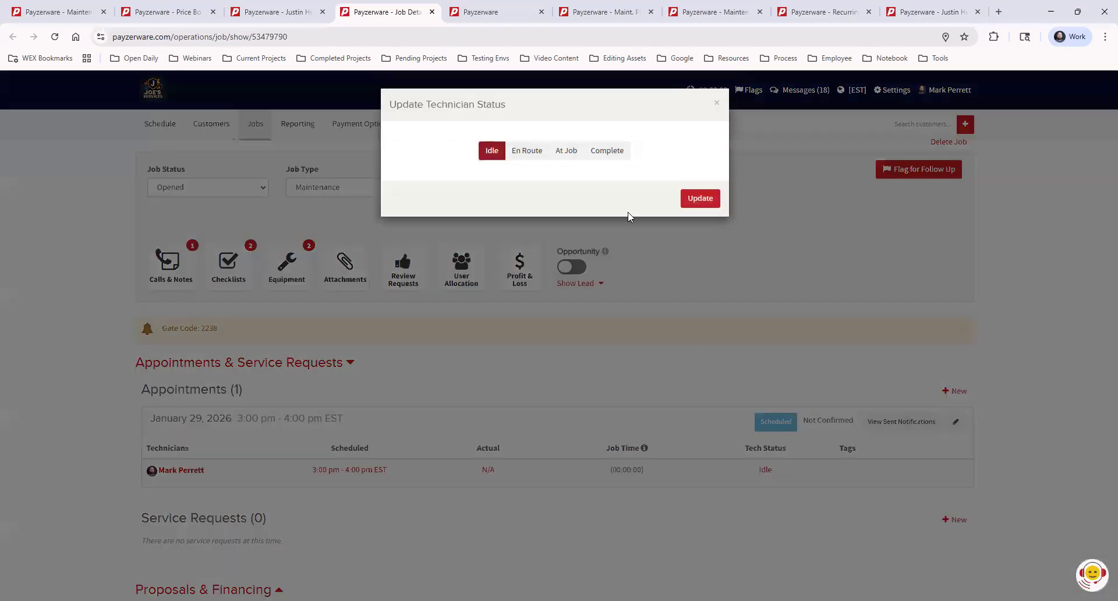
pyautogui.click(609, 153)
pyautogui.click(701, 239)
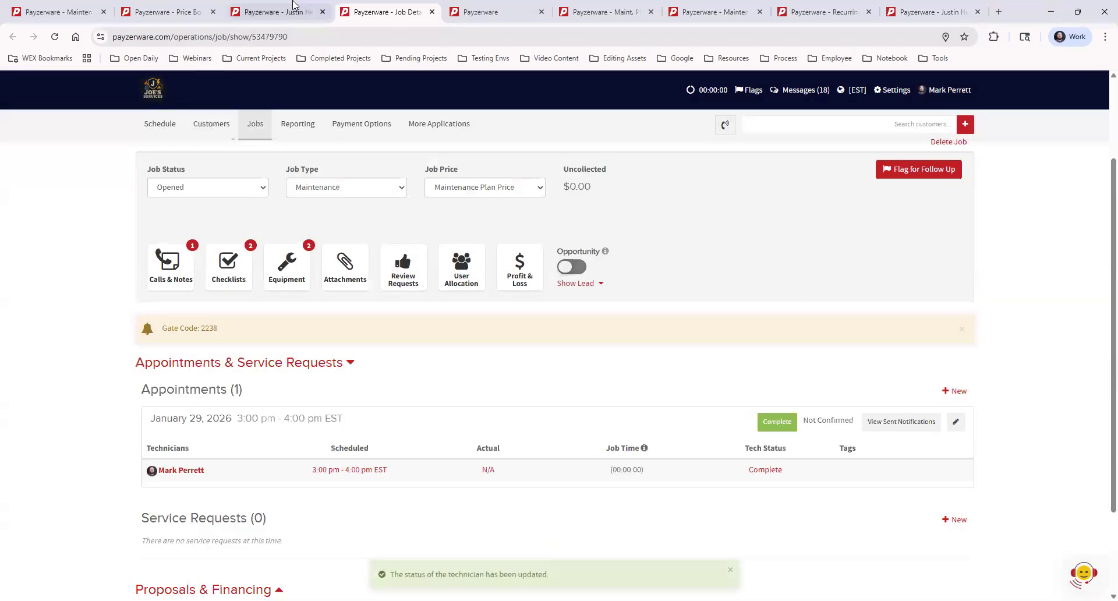
# - Review the customer's maintenance plan windows and open, then close, scheduling for the Heat Cleaning window
pyautogui.click(274, 11)
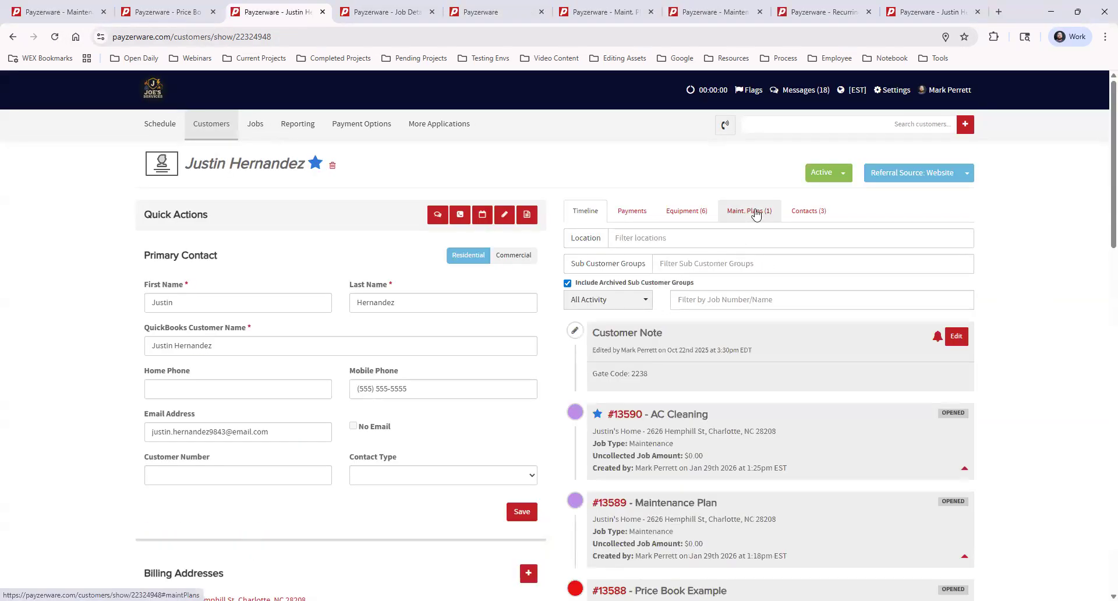
pyautogui.click(751, 212)
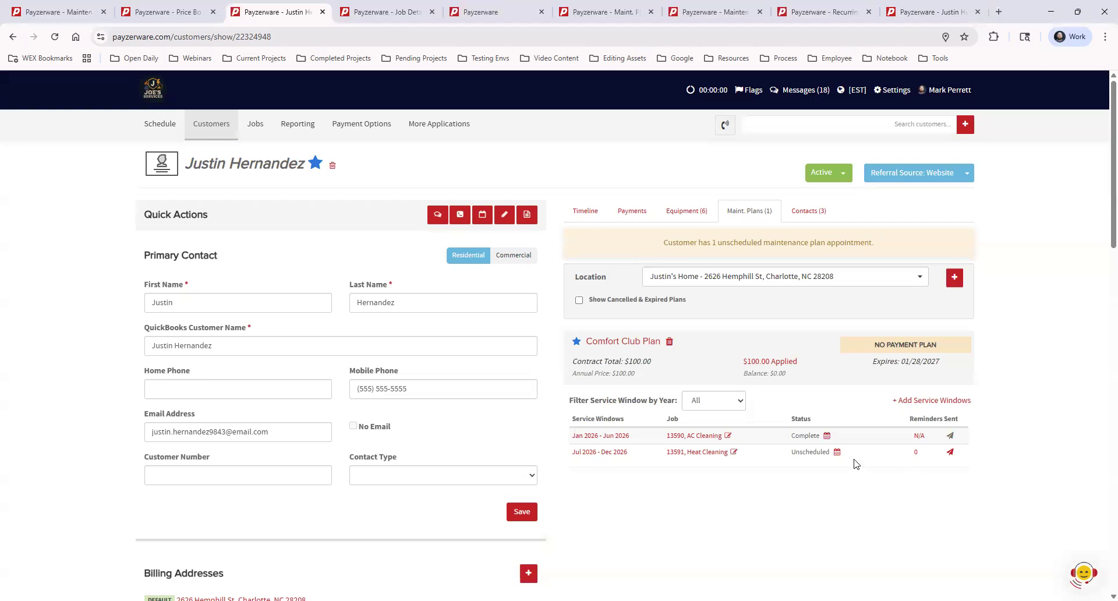
pyautogui.click(837, 453)
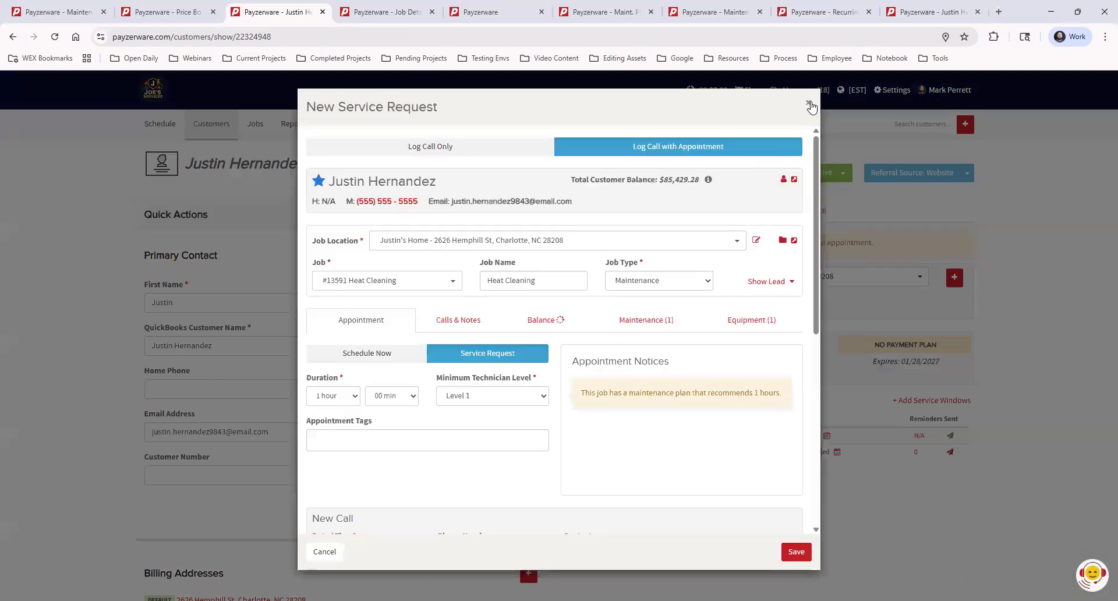
pyautogui.click(810, 105)
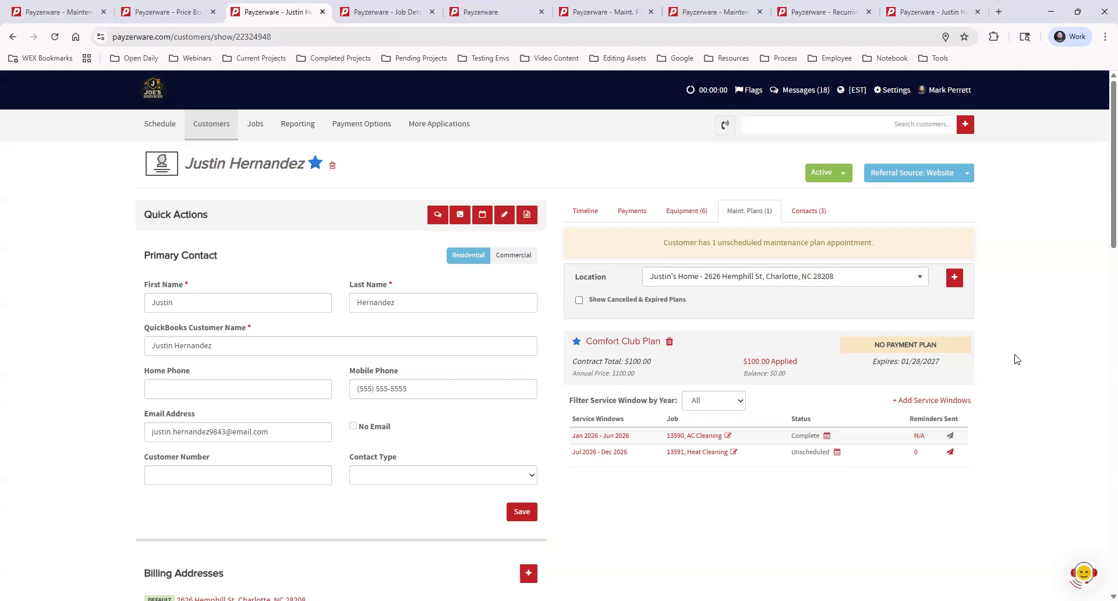
# - Switch through the open tabs to the Maint. Plan Appt. Scheduling report
pyautogui.click(374, 13)
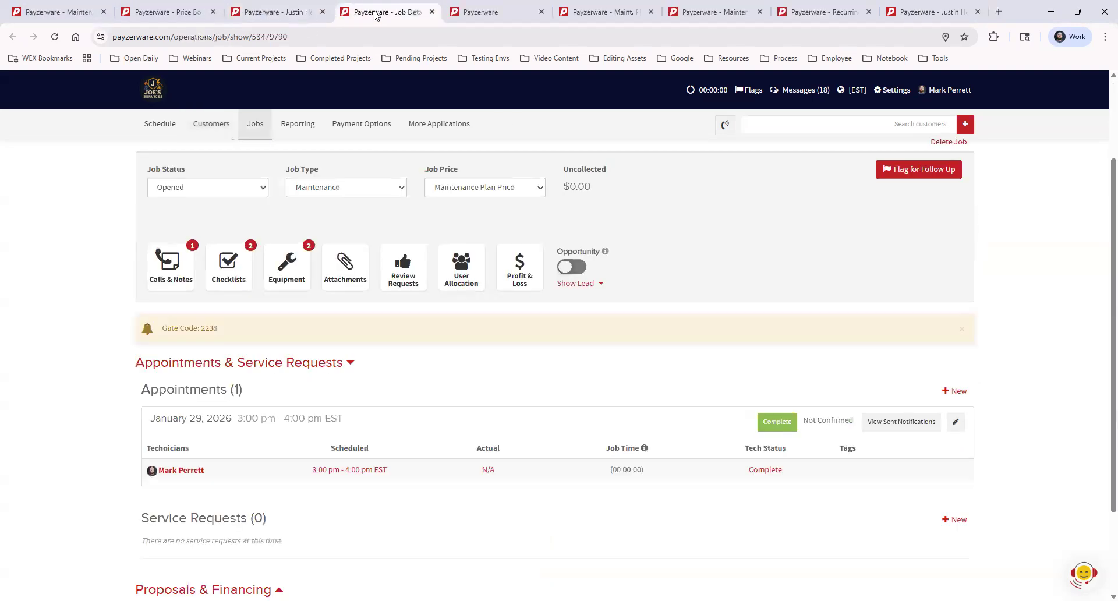
pyautogui.click(597, 12)
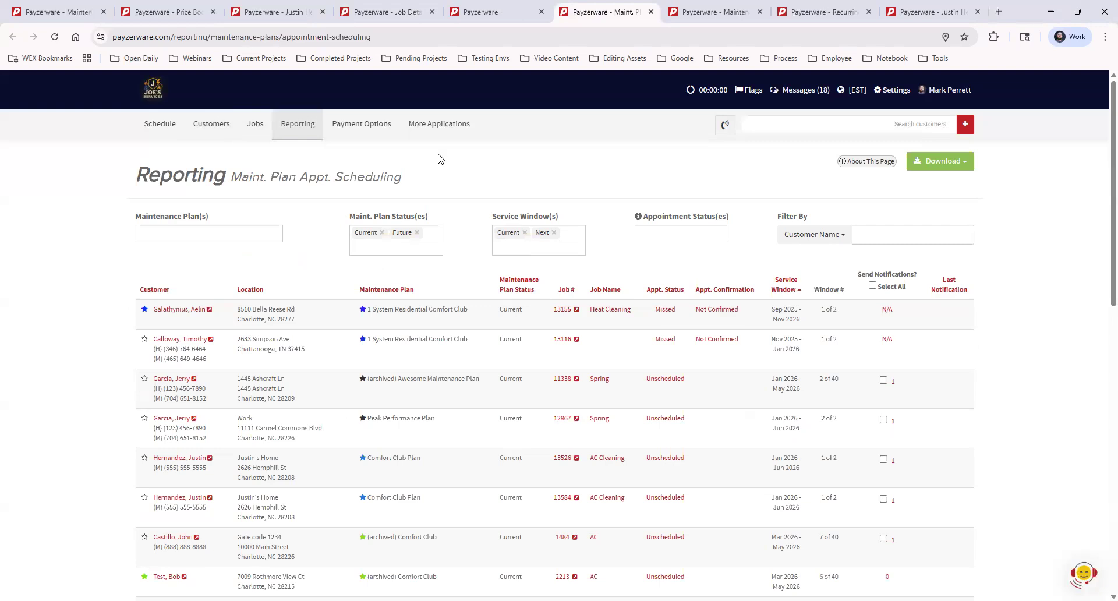
pyautogui.click(497, 10)
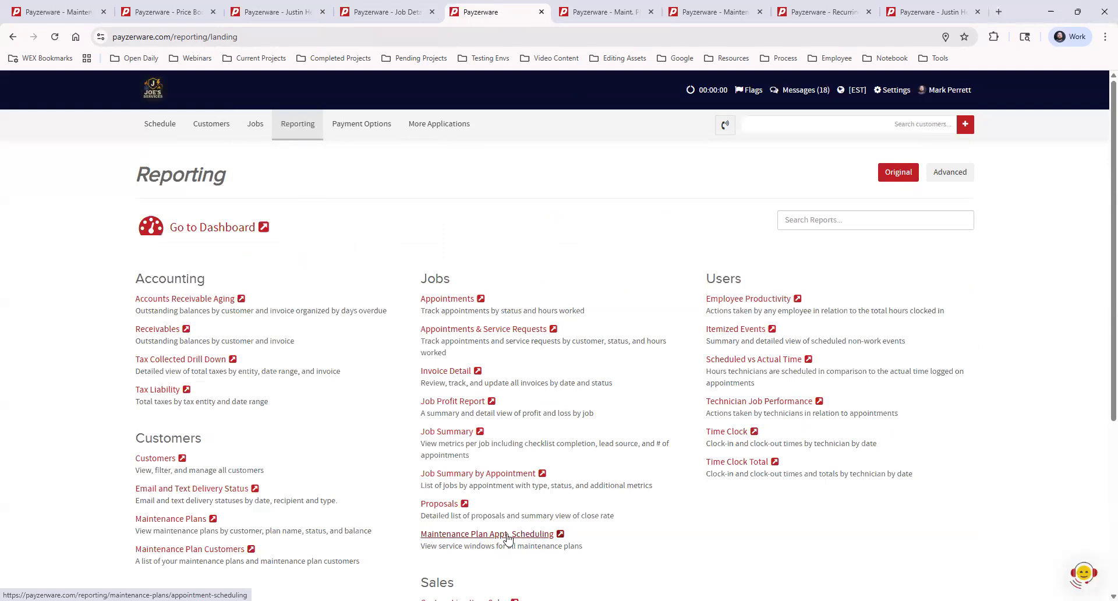
pyautogui.click(607, 12)
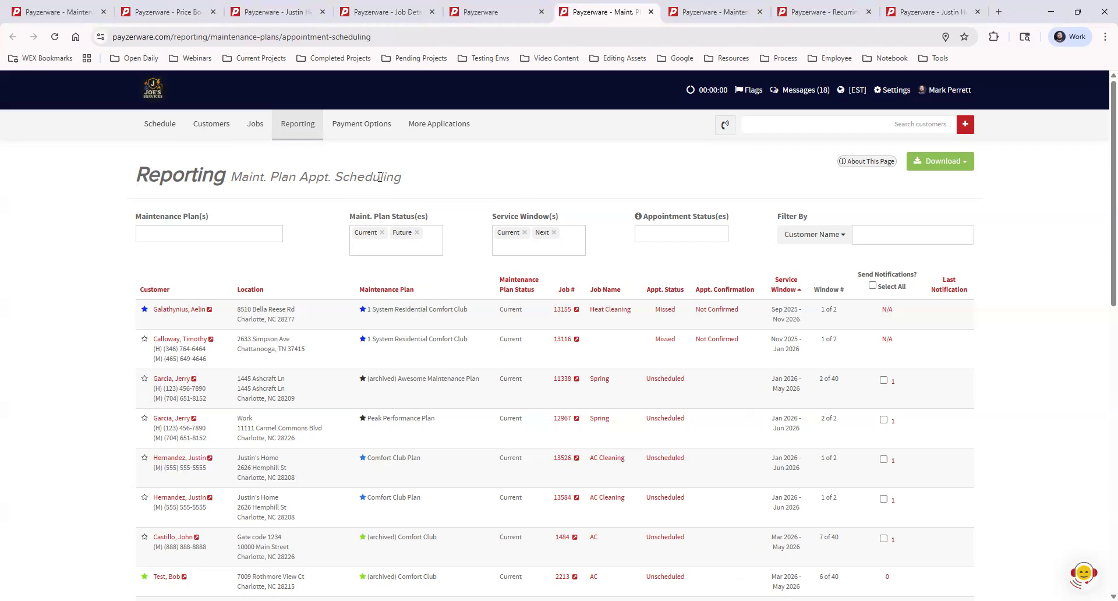
# - Remove the Future plan status and Next service window filters from the report
pyautogui.click(418, 234)
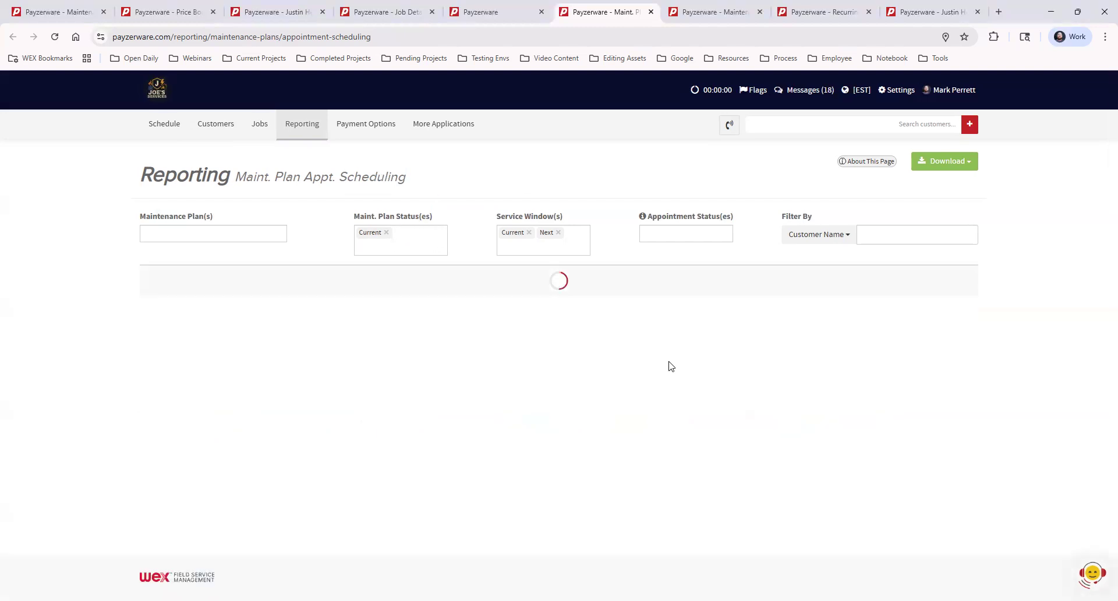
pyautogui.click(554, 233)
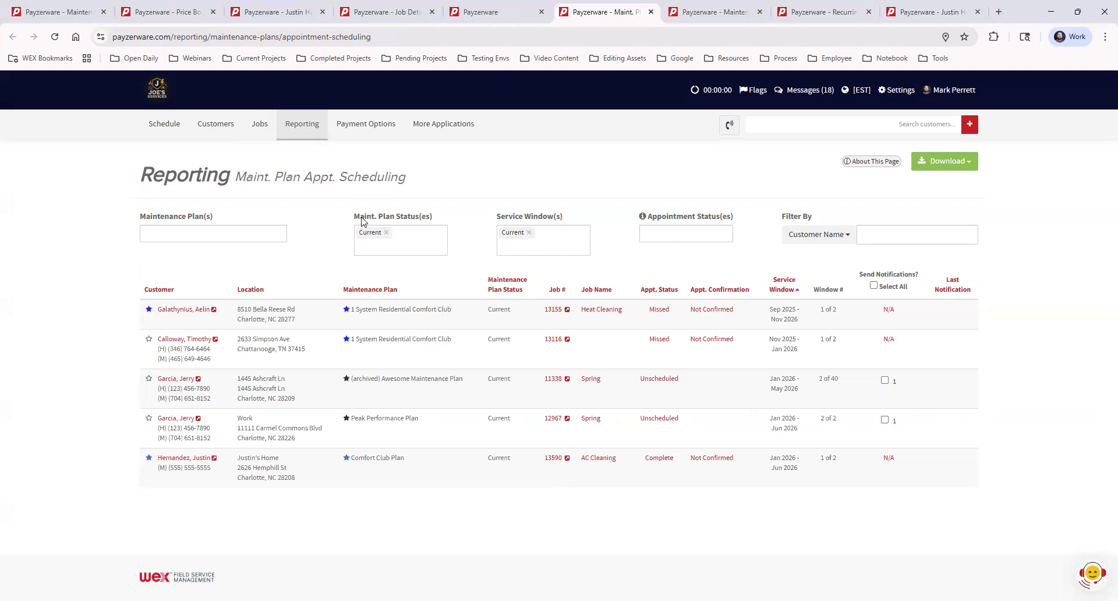
pyautogui.moveTo(354, 218); pyautogui.dragTo(457, 213)
pyautogui.click(464, 215)
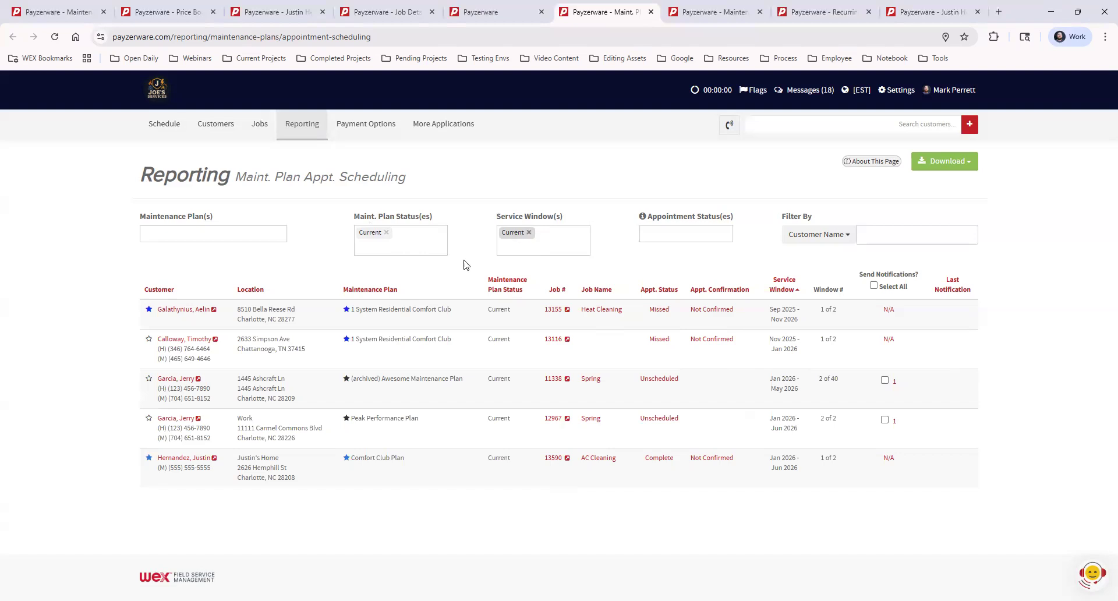
pyautogui.doubleClick(775, 309)
pyautogui.click(810, 325)
pyautogui.click(545, 243)
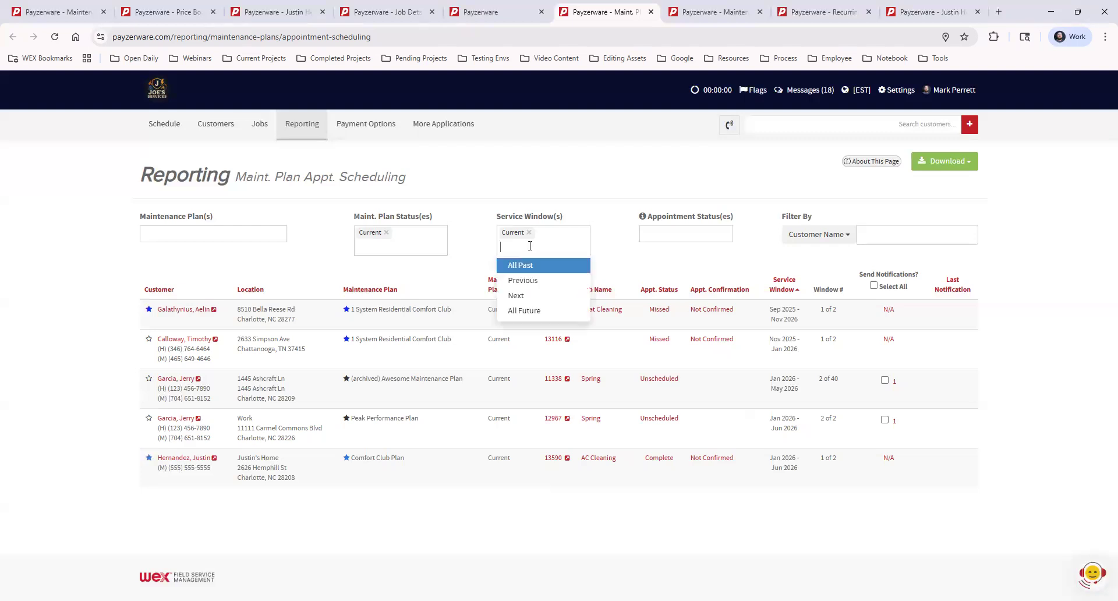
pyautogui.click(568, 317)
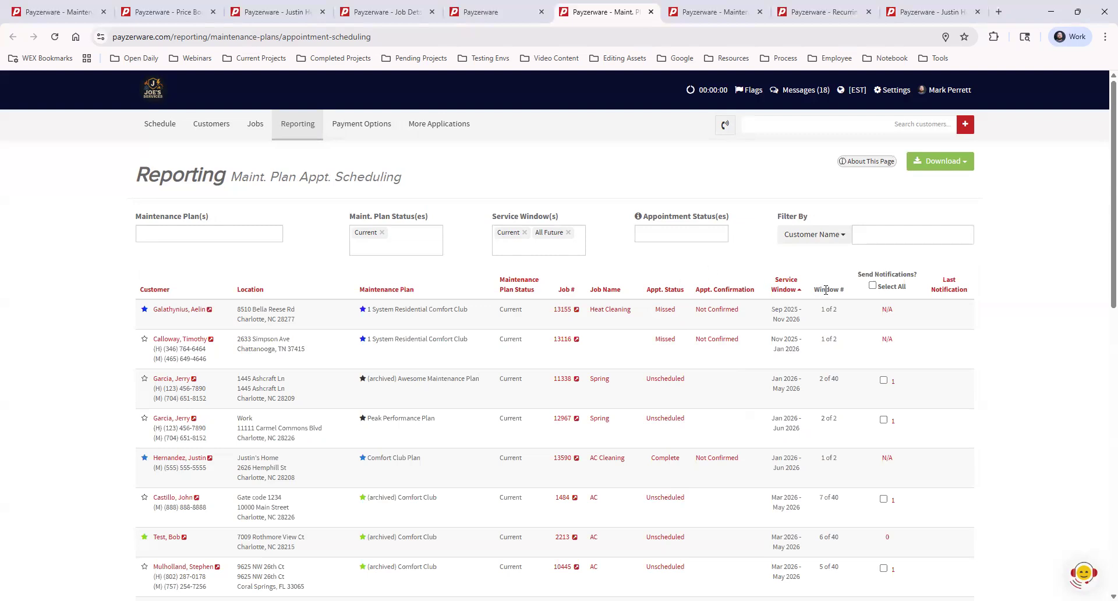
pyautogui.click(568, 233)
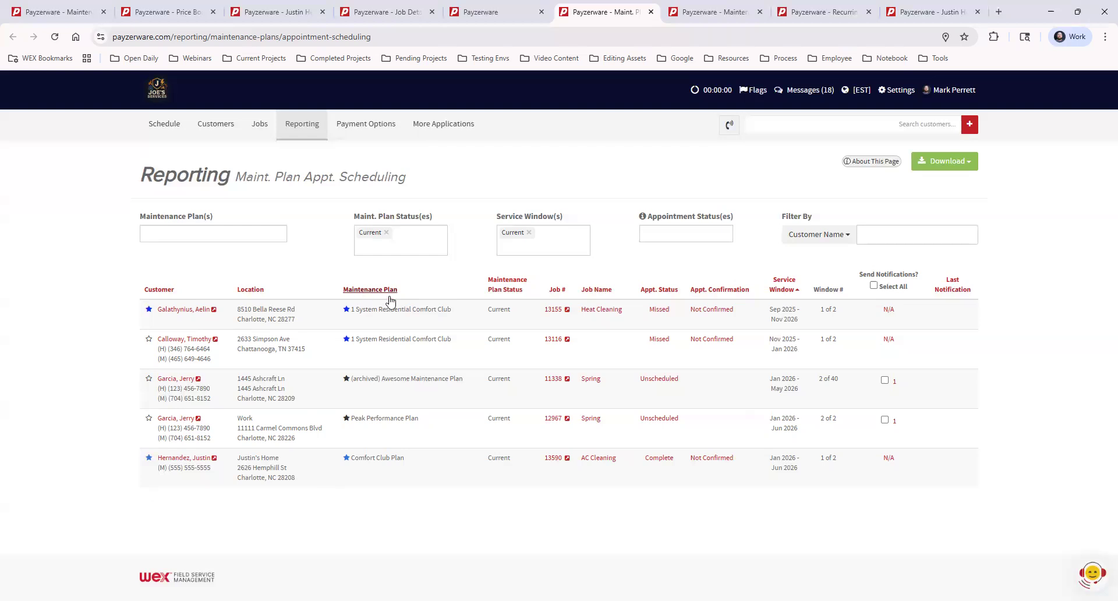
# - Select all eligible rows for notifications and review the scheduling requests, closing without sending
pyautogui.click(873, 286)
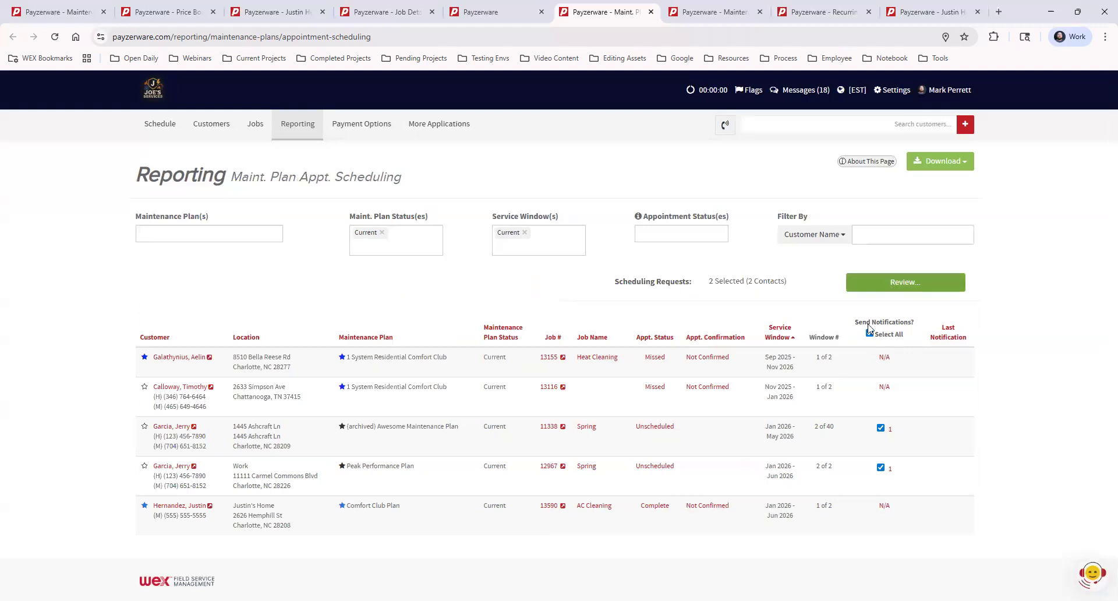
pyautogui.click(897, 284)
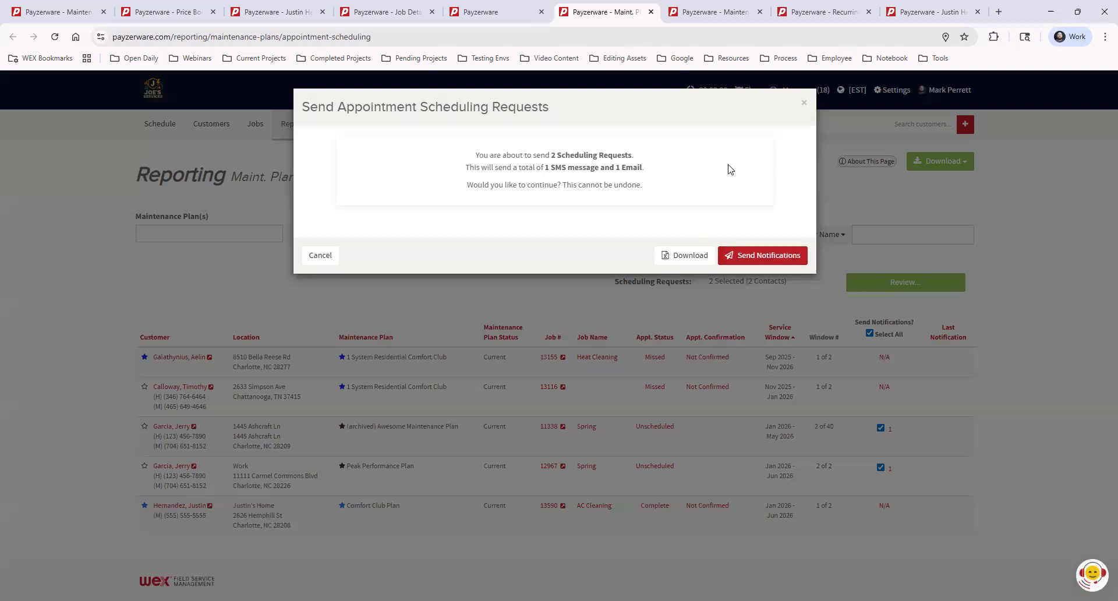
pyautogui.click(803, 107)
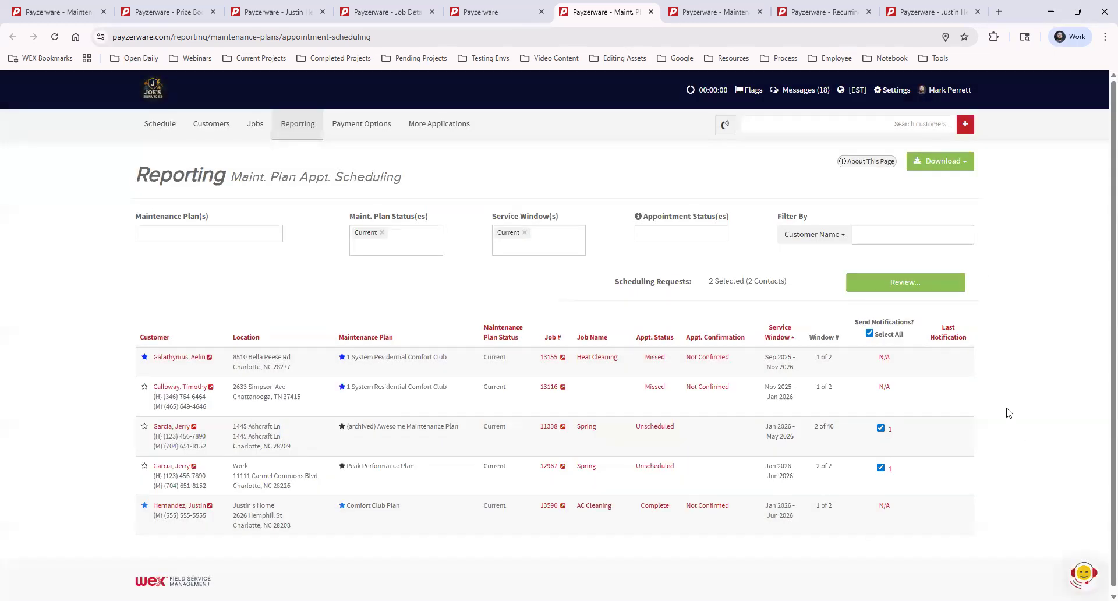
# - Reopen and close the scheduling request review again, briefly opening and closing the help widget
pyautogui.click(899, 283)
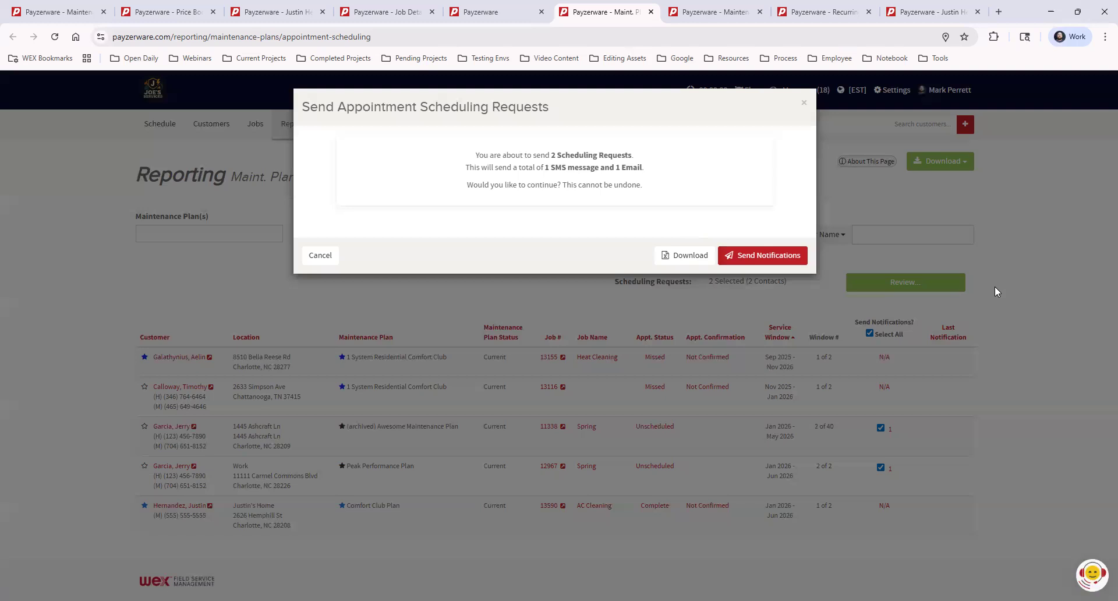
pyautogui.click(804, 104)
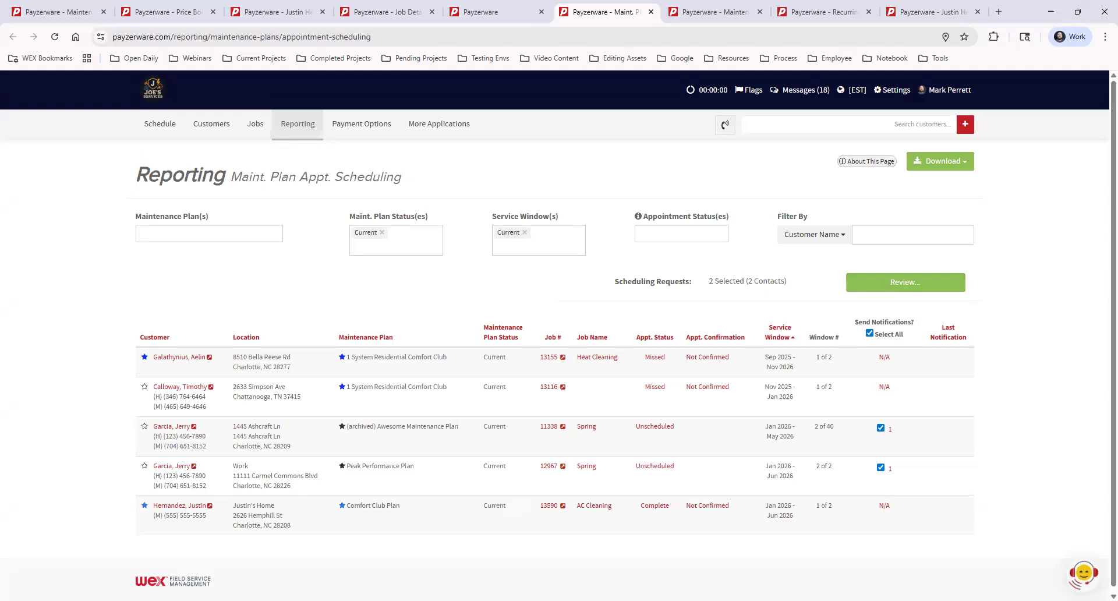
pyautogui.click(1084, 578)
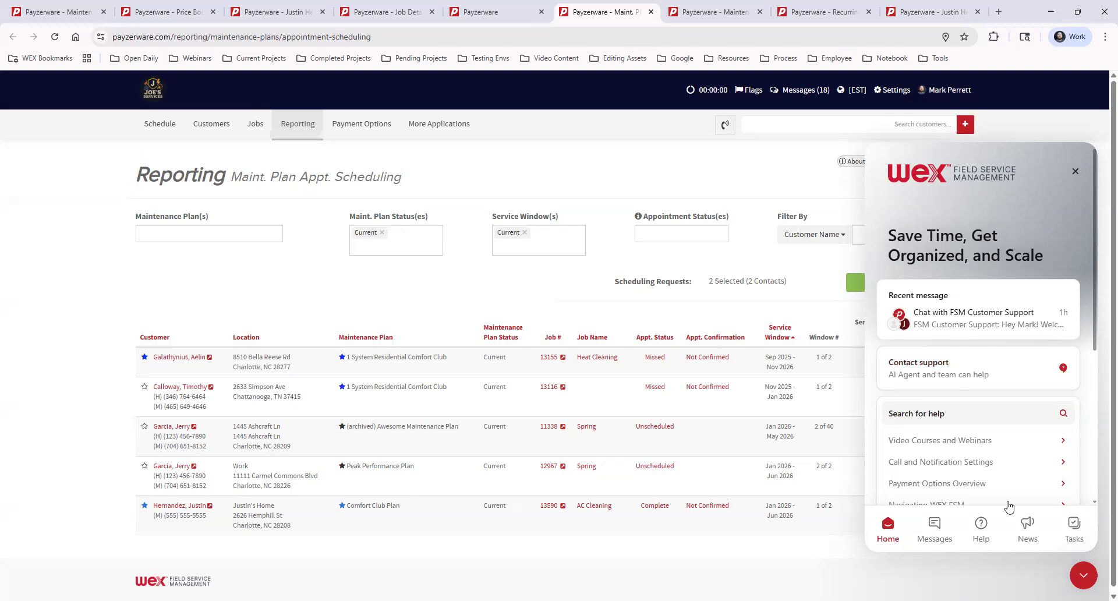
pyautogui.click(1084, 576)
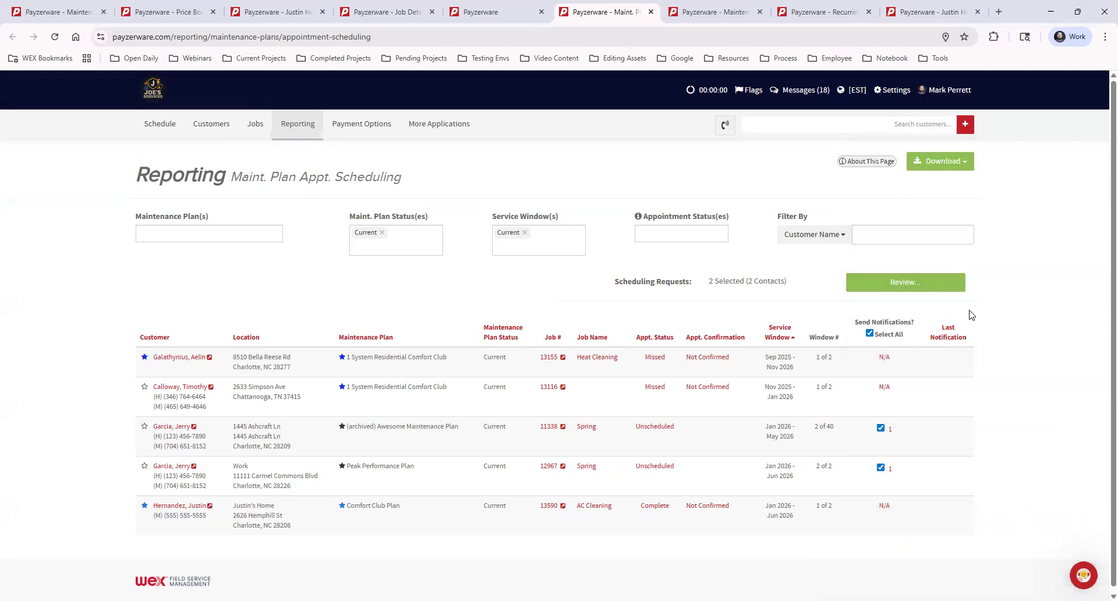
pyautogui.click(896, 281)
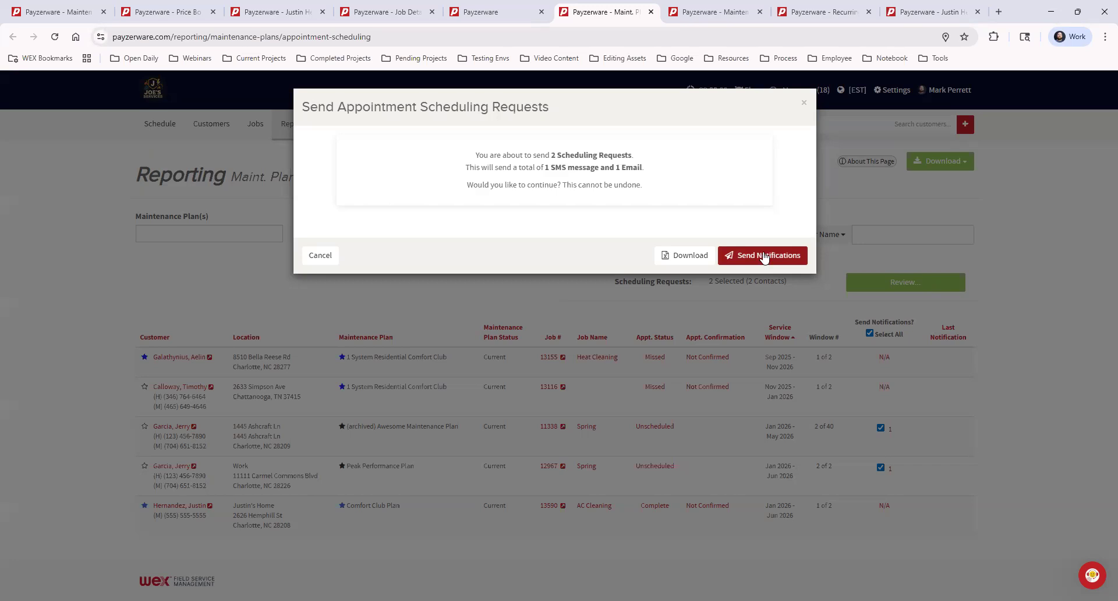
pyautogui.click(804, 104)
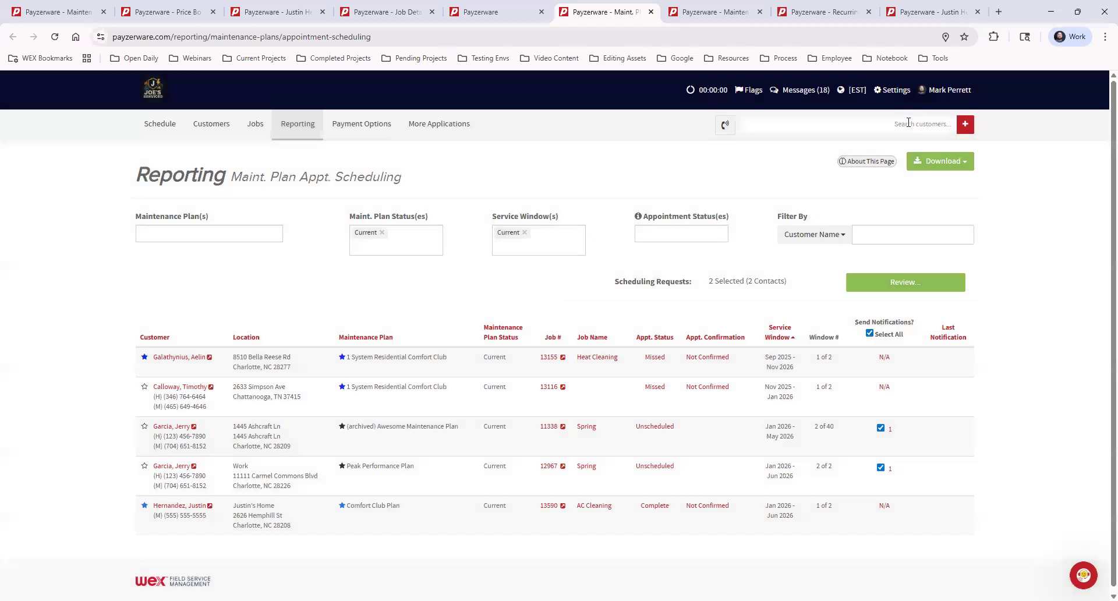
# - Open the Email Notifications settings and view the Maintenance Plan Scheduling Request message template
pyautogui.click(891, 93)
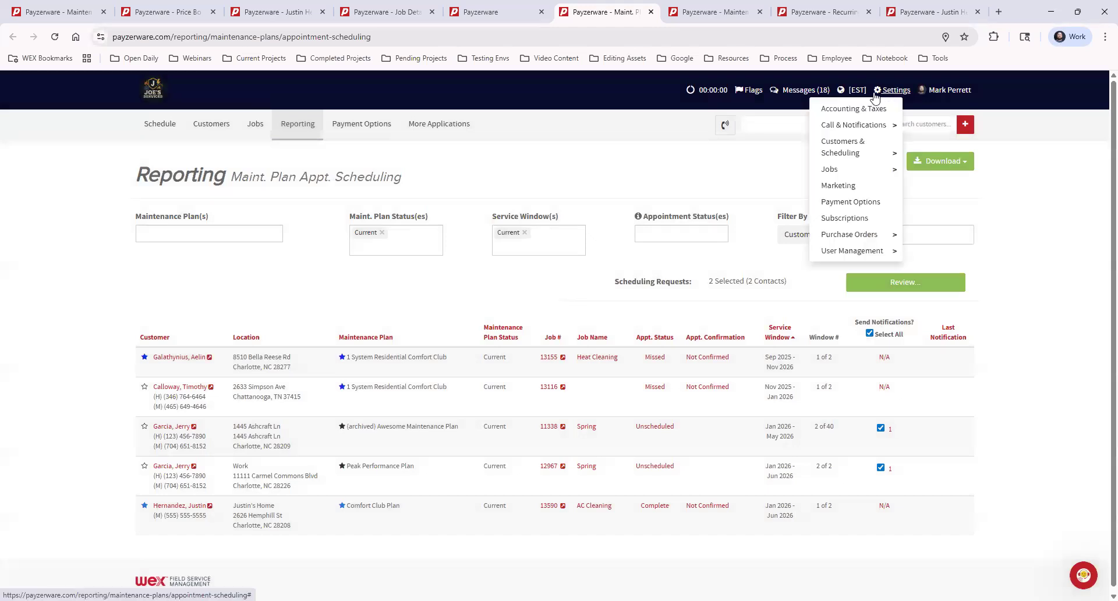
pyautogui.moveTo(871, 133)
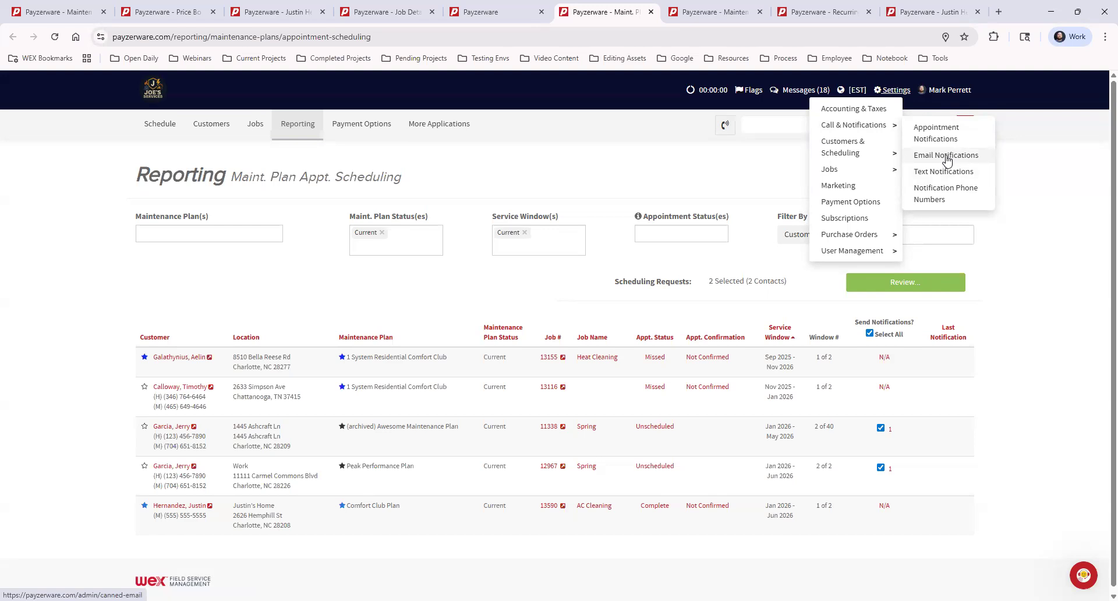
pyautogui.keyDown('ctrl'); pyautogui.click(944, 157); pyautogui.keyUp('ctrl')
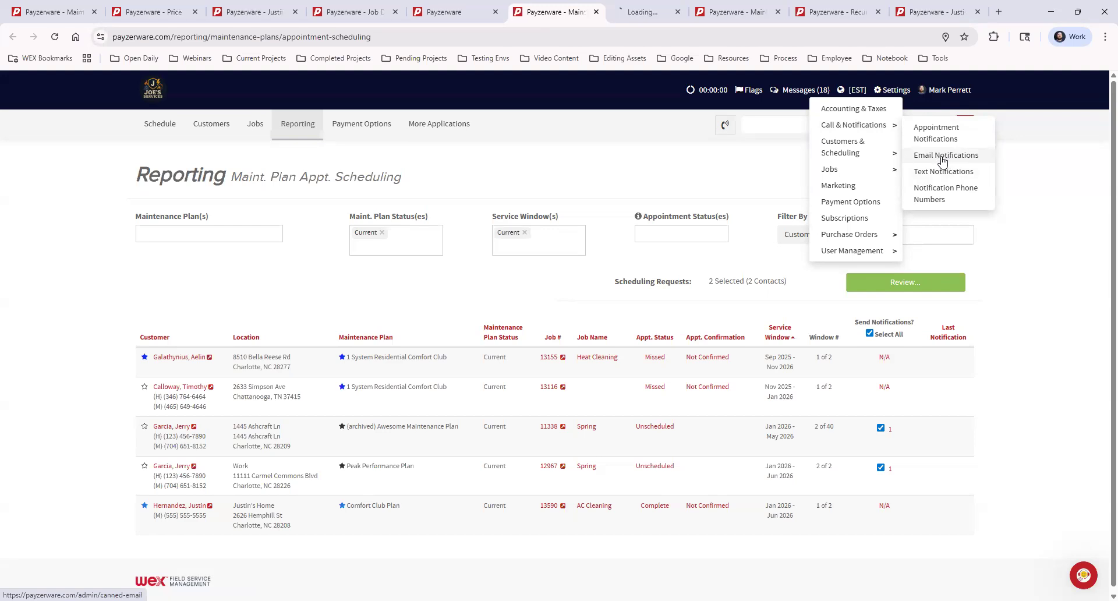
pyautogui.click(635, 11)
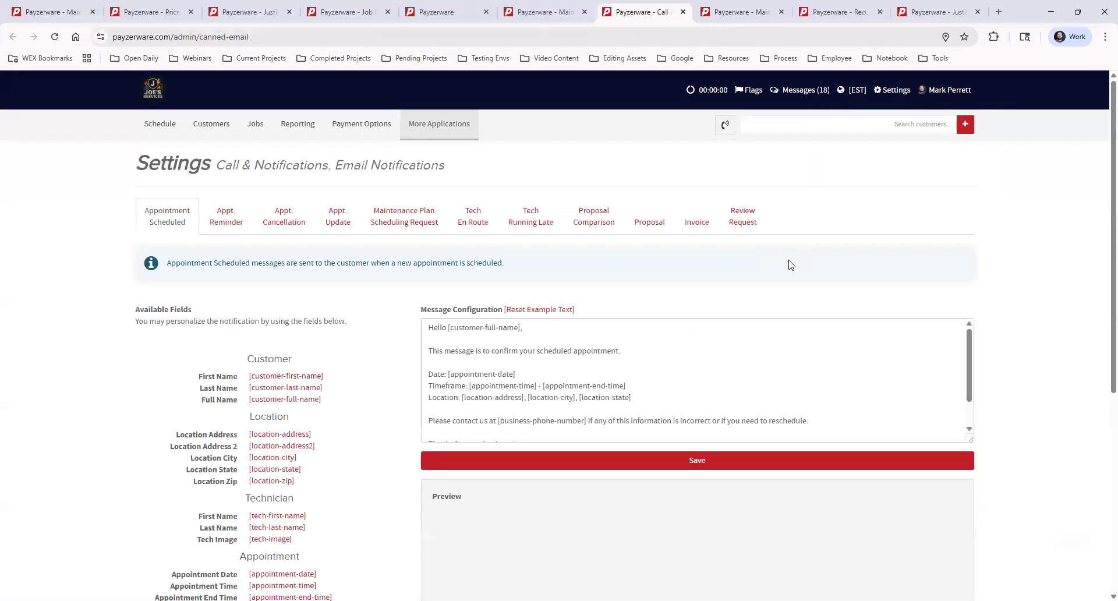
pyautogui.click(552, 232)
pyautogui.click(395, 222)
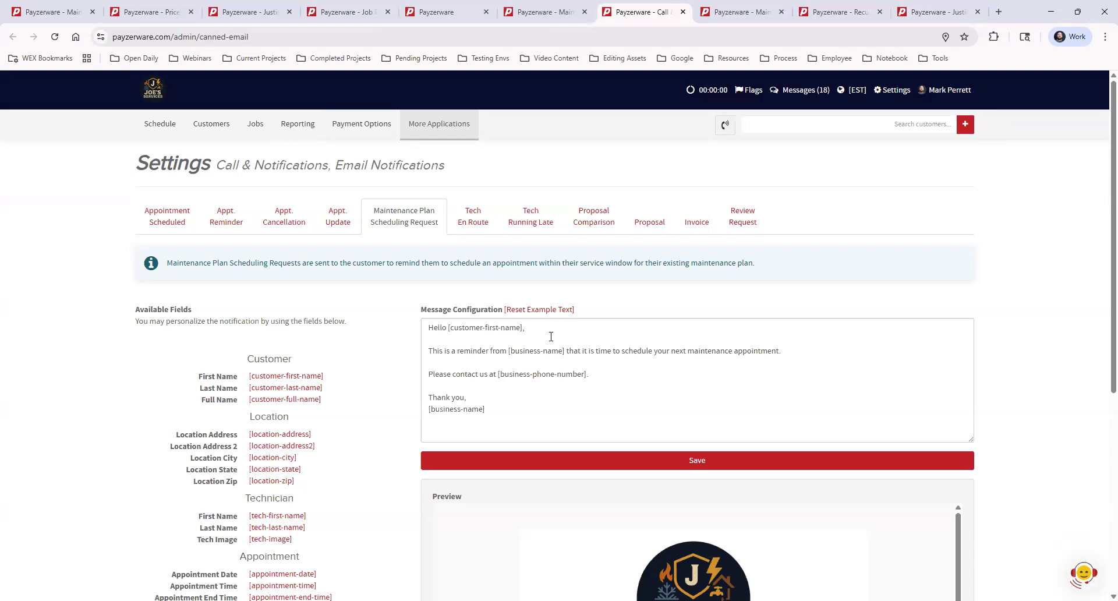
pyautogui.click(795, 350)
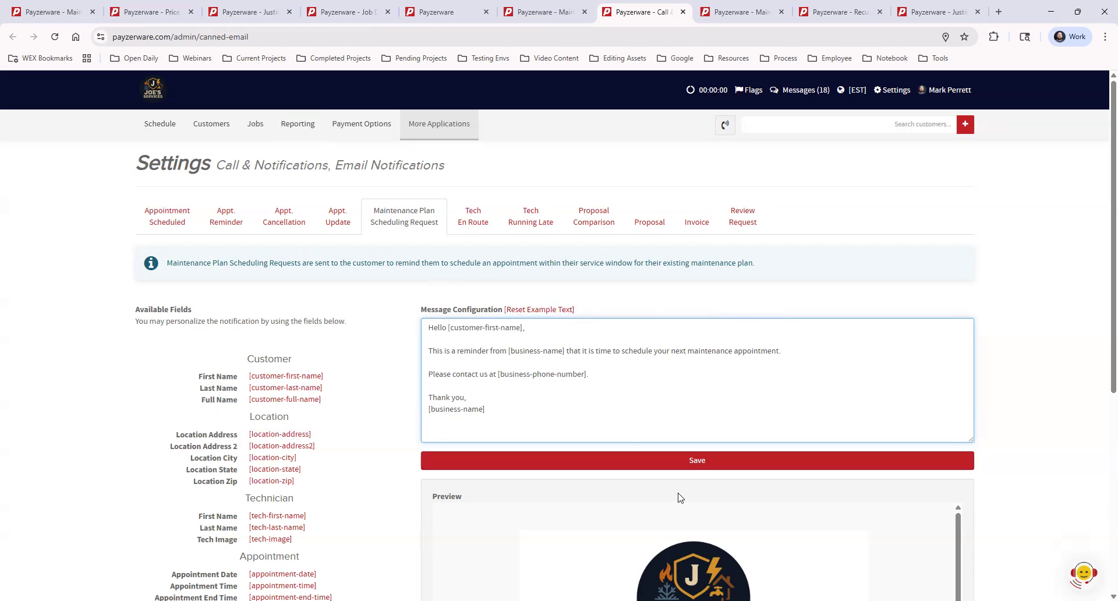
# - Switch through the open tabs to the Maintenance Plan Customers report
pyautogui.click(543, 12)
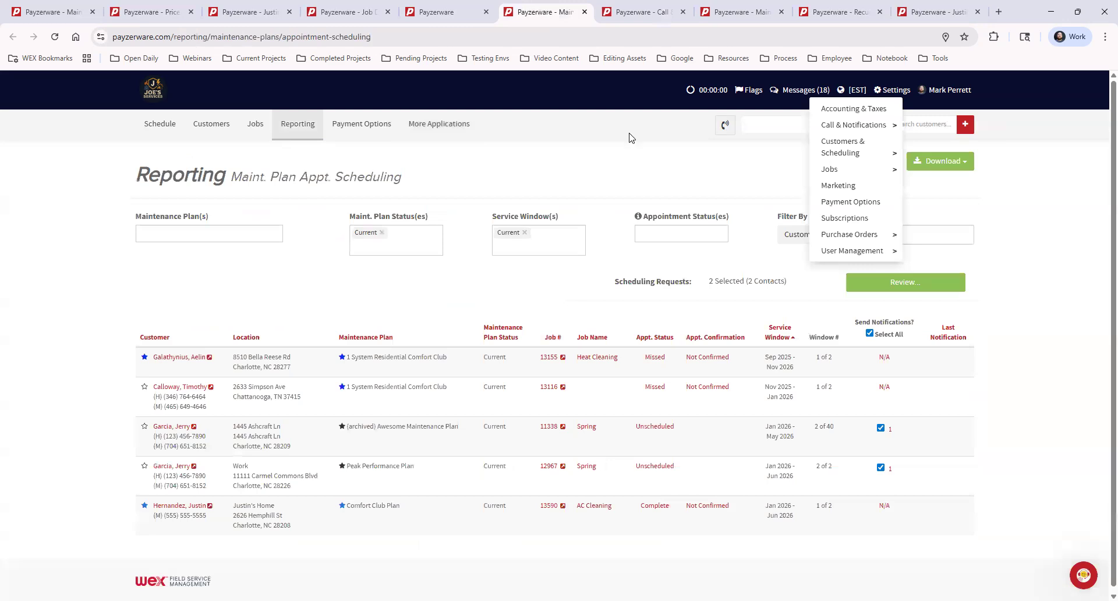
pyautogui.click(1065, 310)
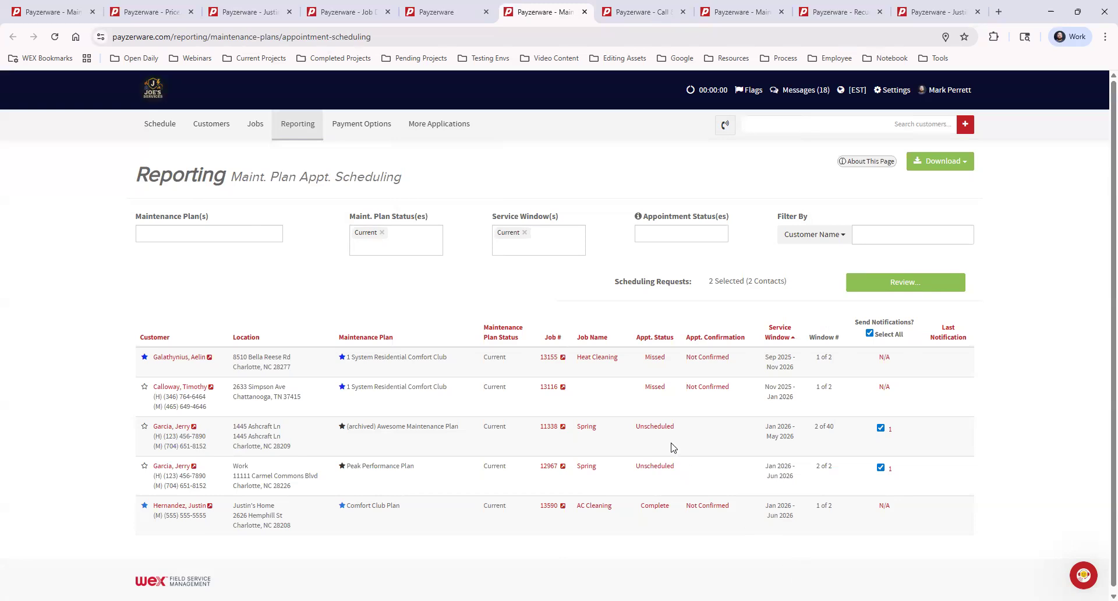
pyautogui.click(526, 244)
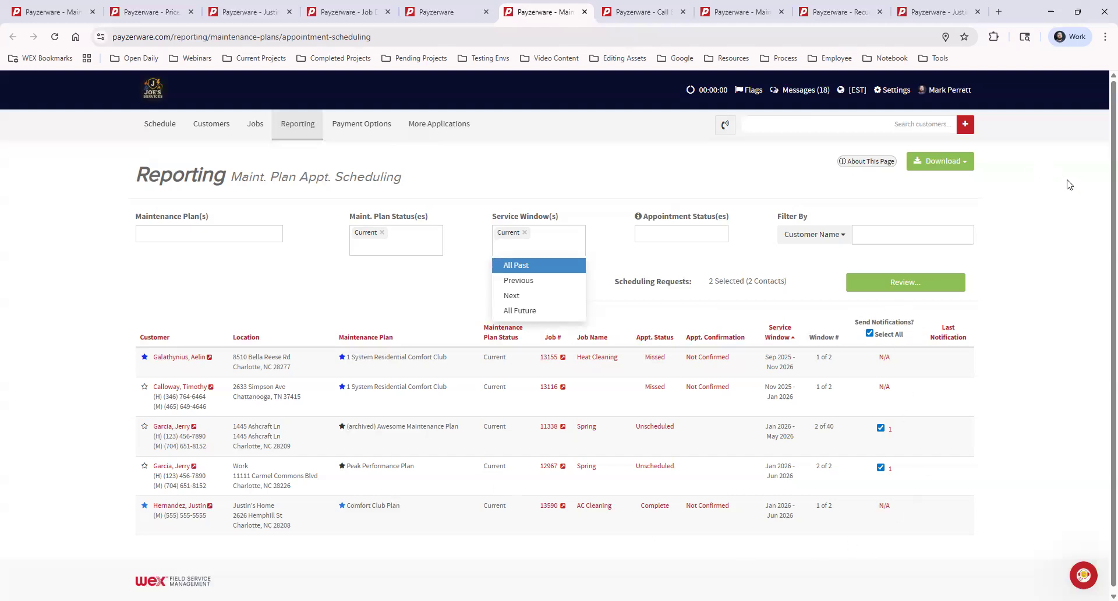
pyautogui.click(1044, 225)
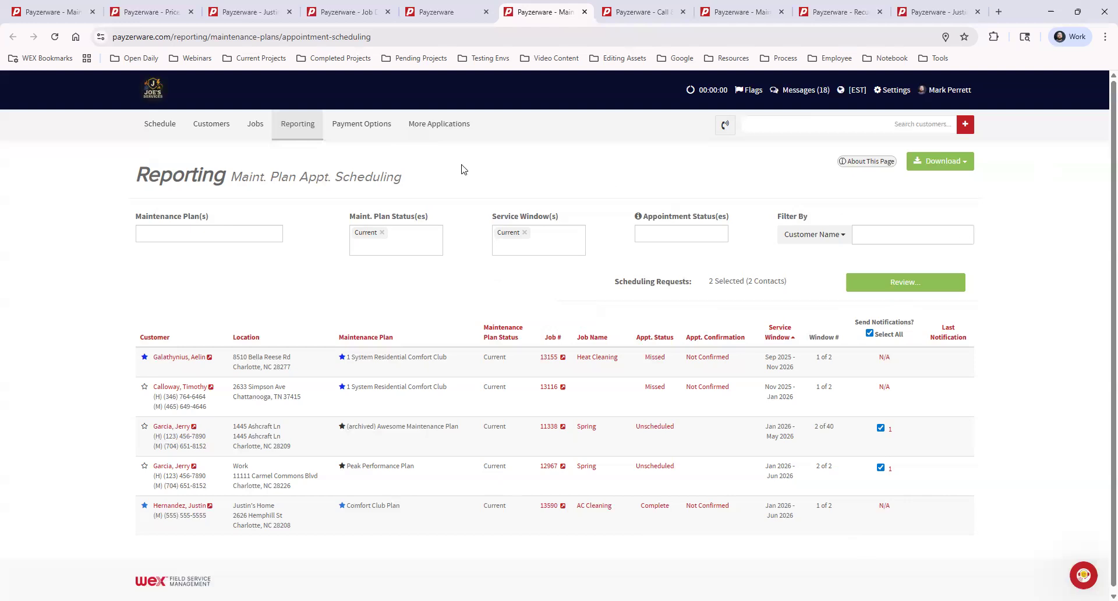
pyautogui.click(436, 12)
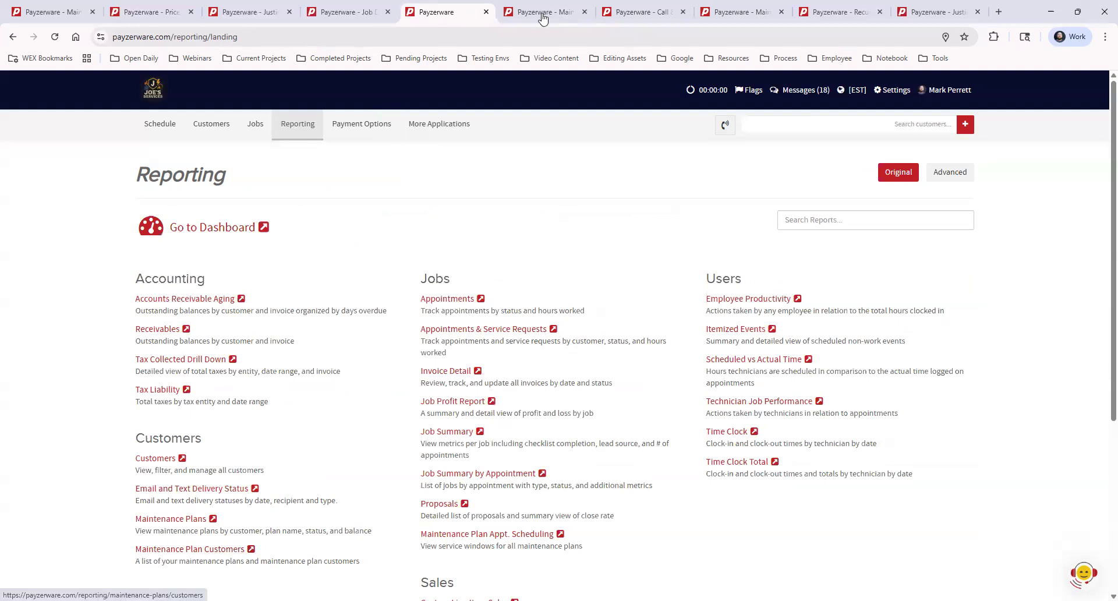
pyautogui.click(543, 18)
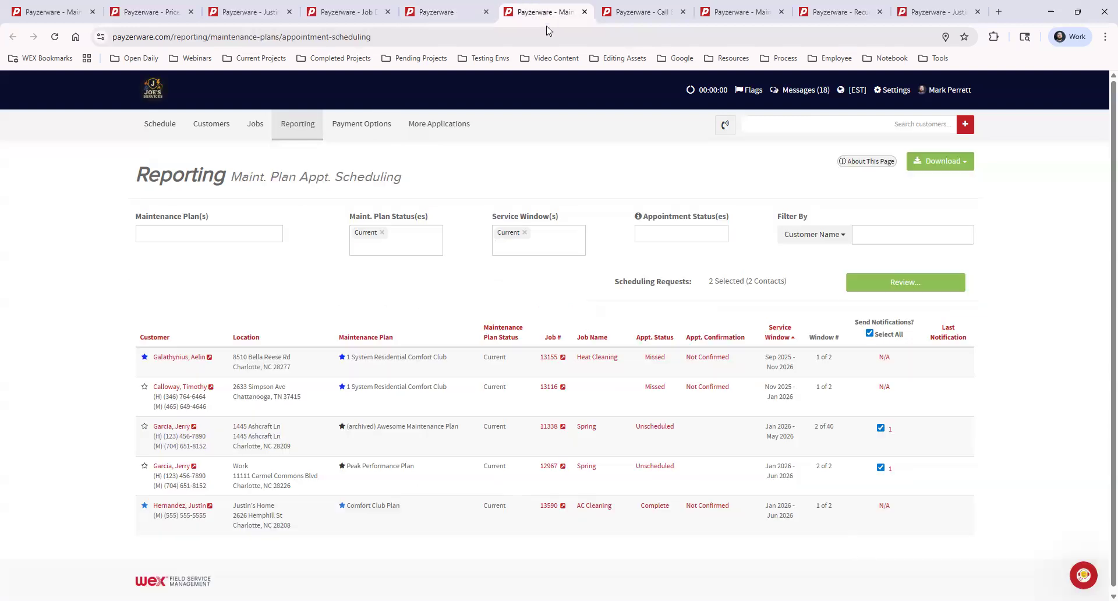
pyautogui.click(632, 15)
pyautogui.click(766, 17)
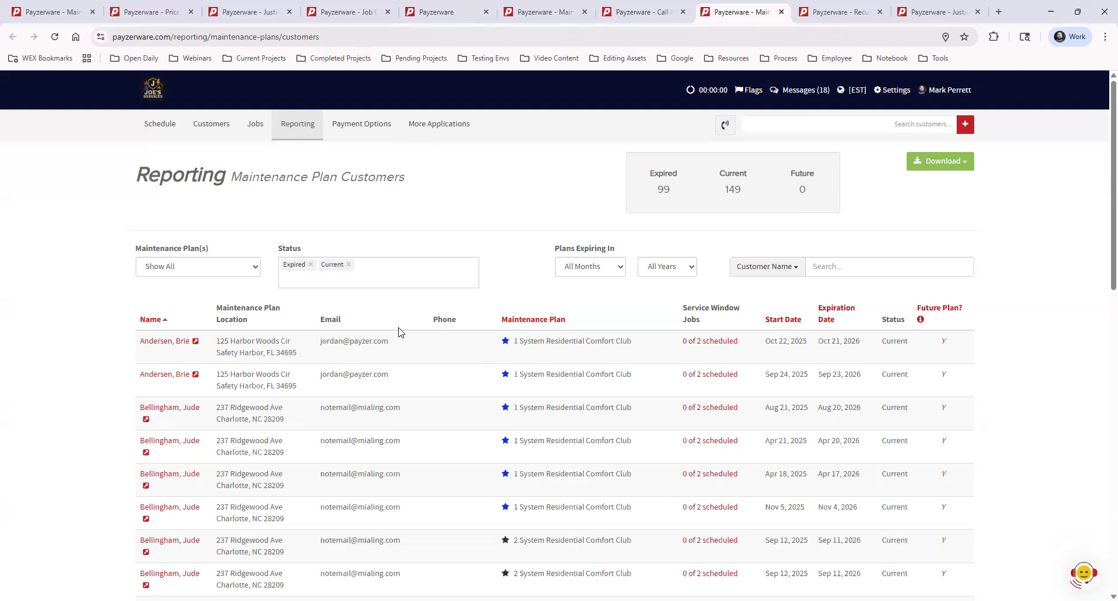
# - Narrow the report's status filter to Expired only, removing Current and briefly adding then removing Future
pyautogui.click(349, 265)
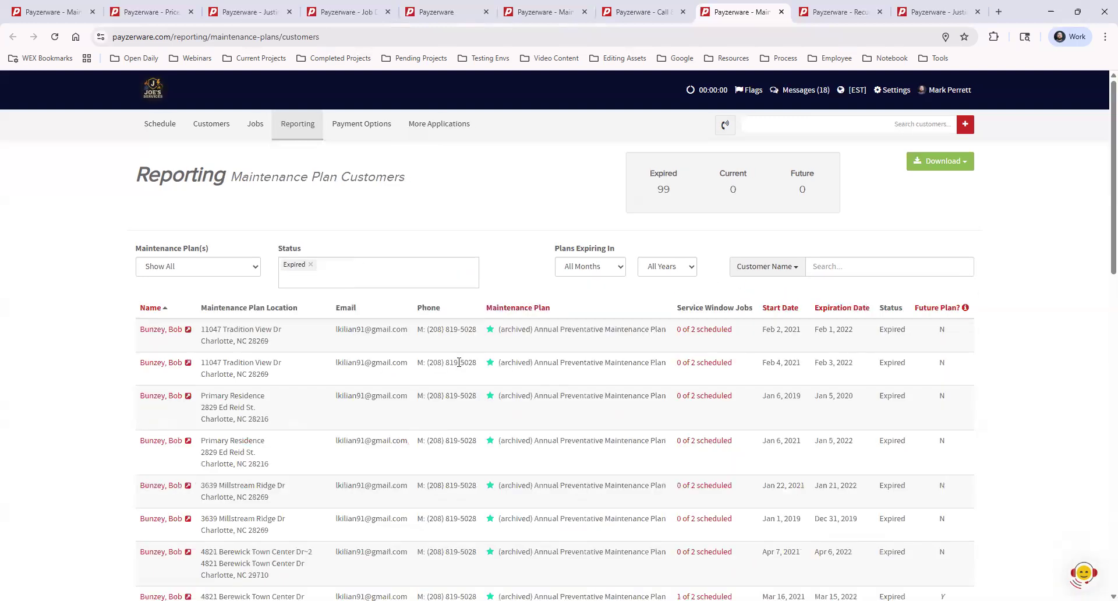
pyautogui.click(321, 275)
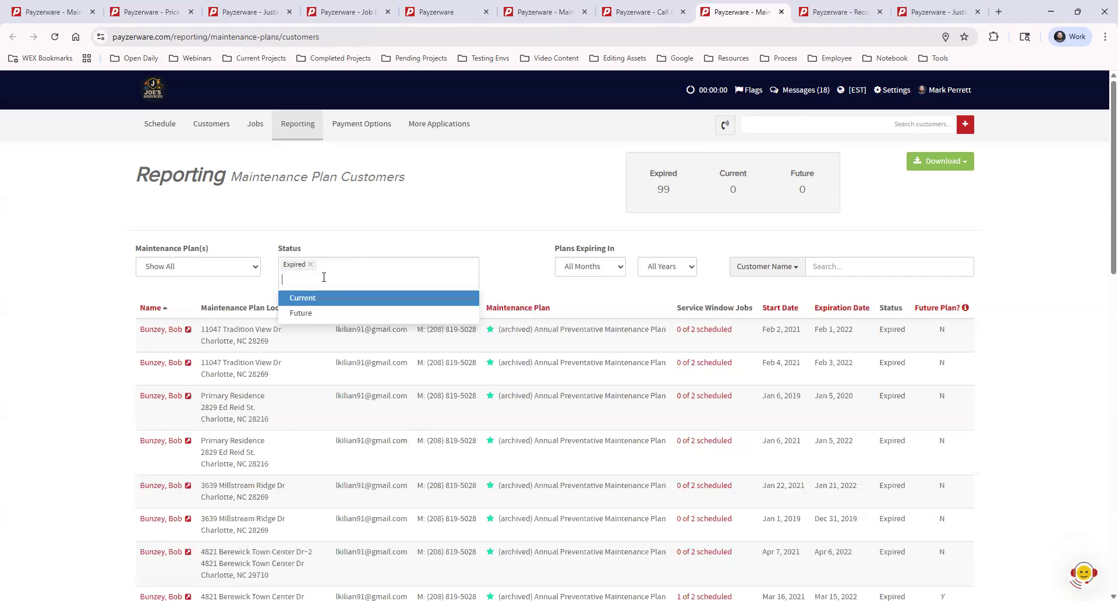
pyautogui.click(321, 315)
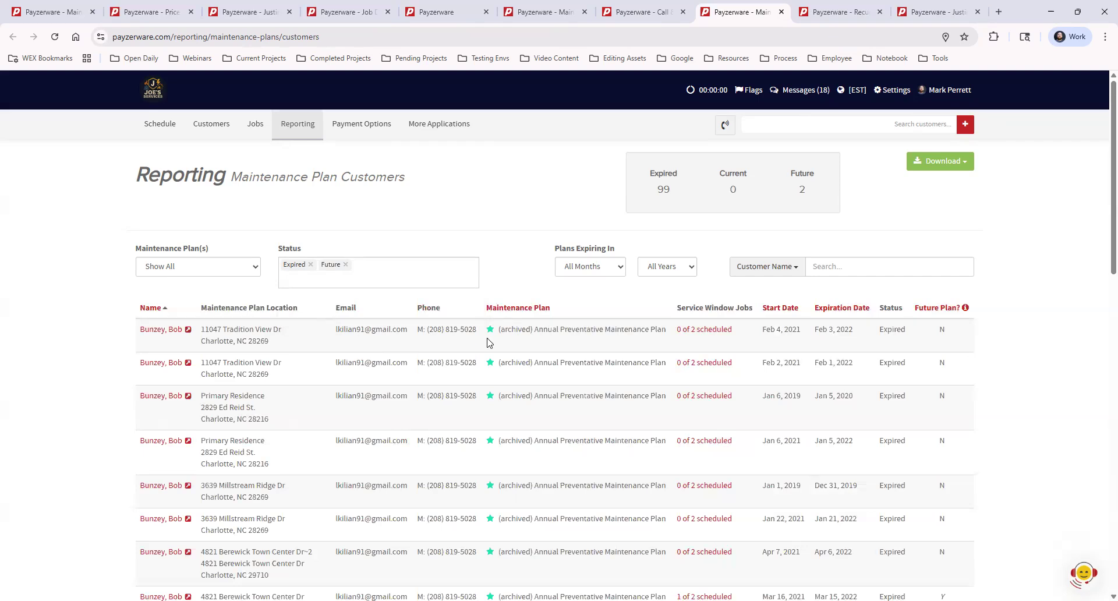
pyautogui.click(345, 265)
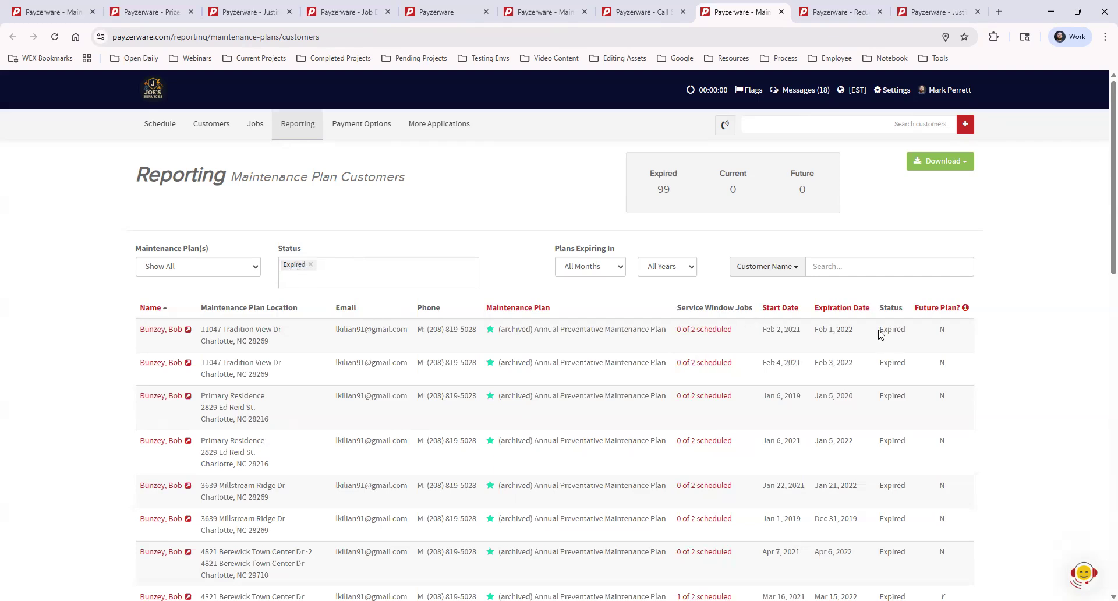
# - Examine the Future Plan column values for the expired maintenance plans
pyautogui.moveTo(881, 330); pyautogui.dragTo(912, 334)
pyautogui.click(913, 335)
pyautogui.moveTo(932, 329); pyautogui.dragTo(1009, 353)
pyautogui.click(993, 354)
pyautogui.scroll(-1, 973, 460)
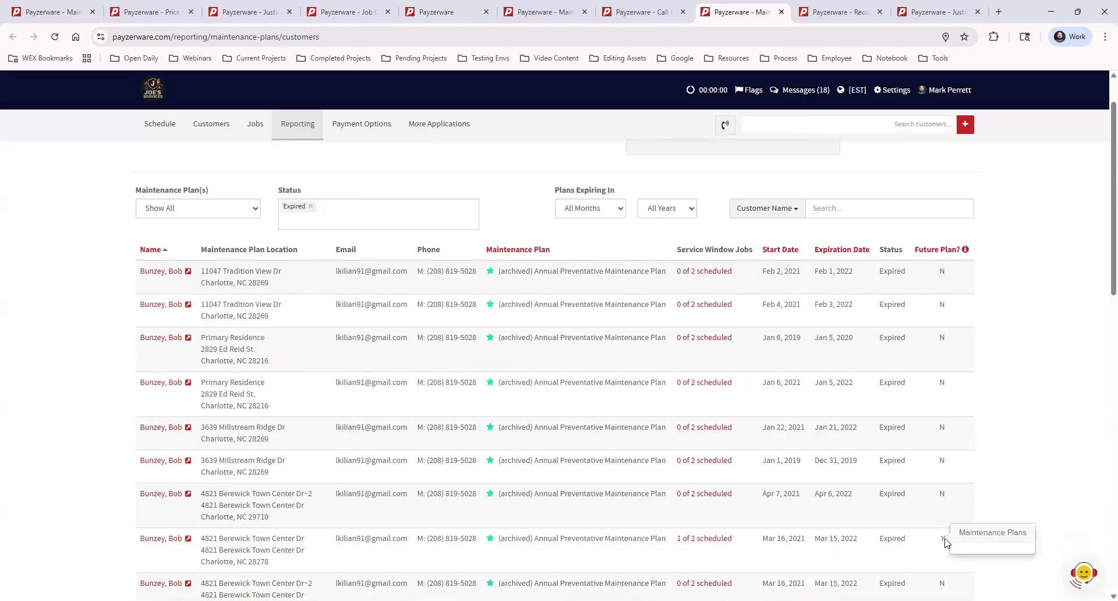
pyautogui.moveTo(939, 540); pyautogui.dragTo(951, 544)
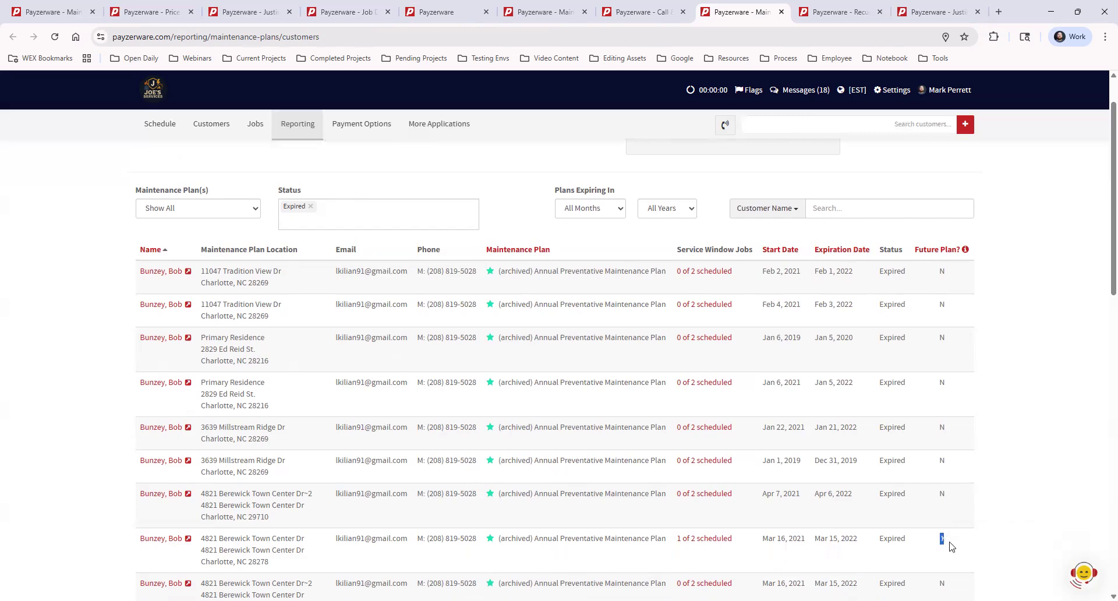
pyautogui.click(1036, 360)
pyautogui.scroll(1, 1055, 314)
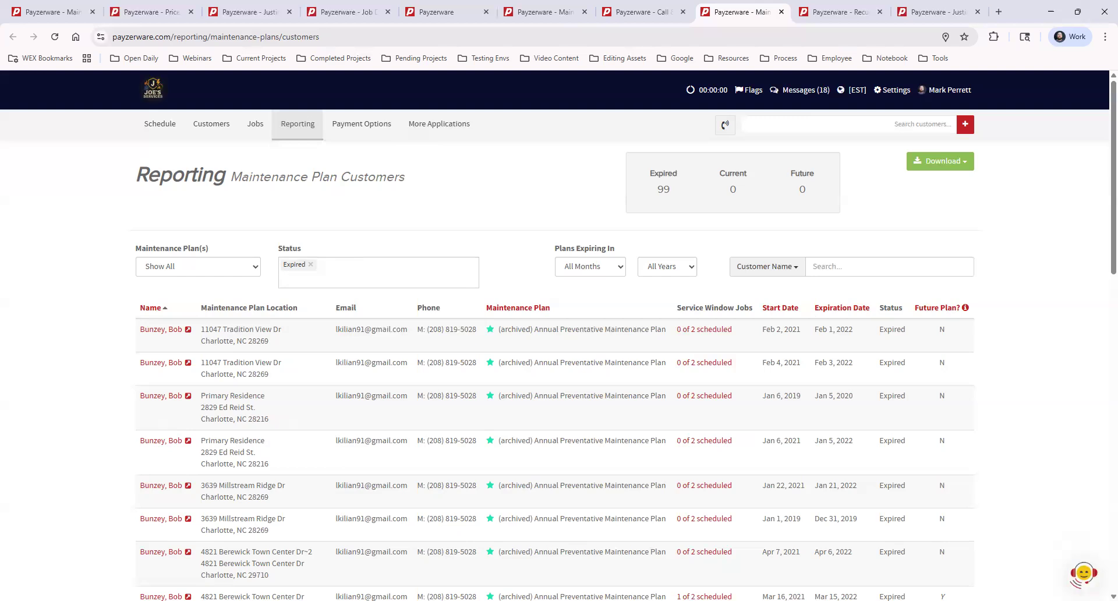
# - Open the Recurring Payment page from payment options in a new tab
pyautogui.click(362, 125)
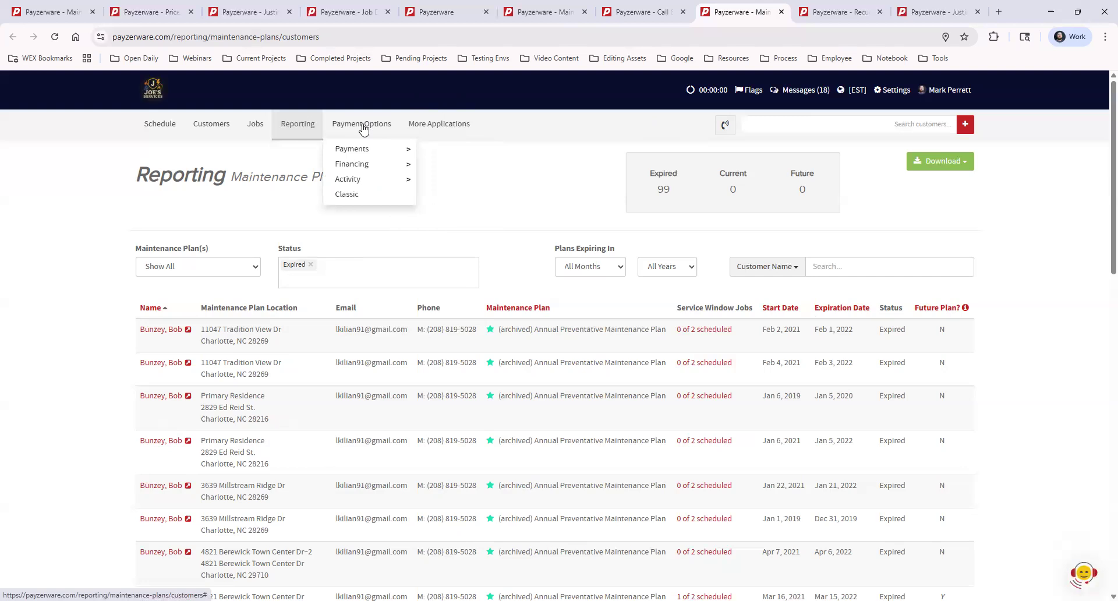
pyautogui.moveTo(359, 149)
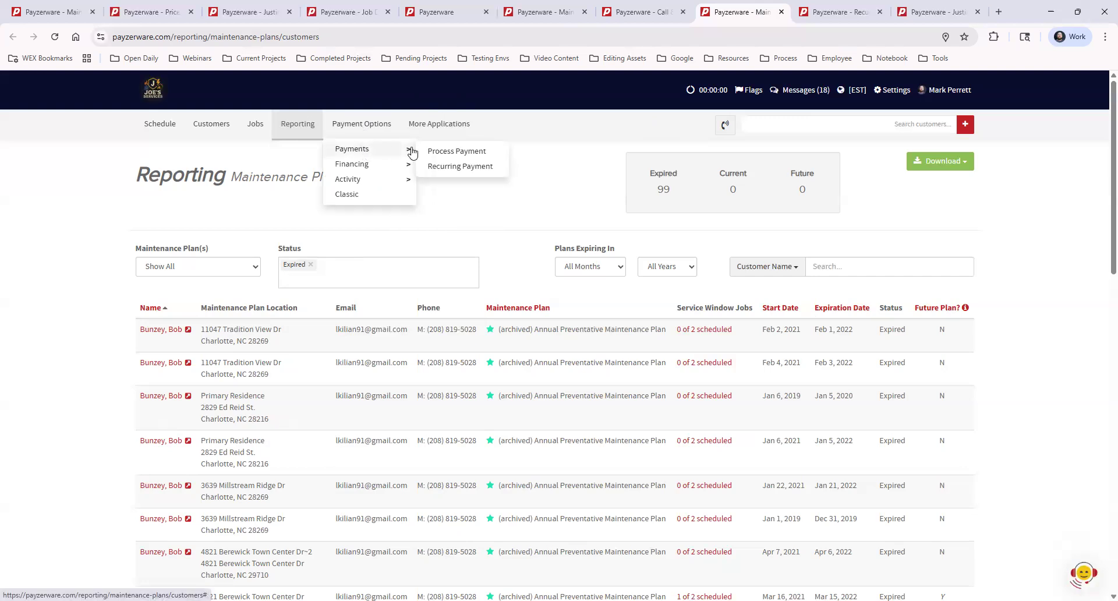
pyautogui.middleClick(481, 169)
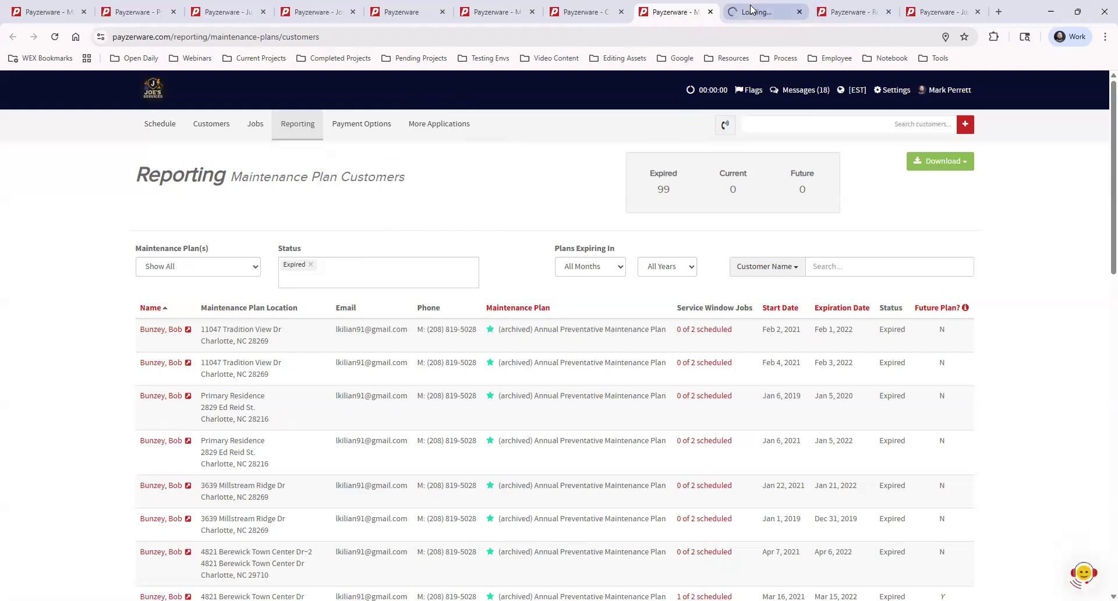
# - Open the Recurring Payments tab and sort the overdue payments by failure reason, descending
pyautogui.click(778, 13)
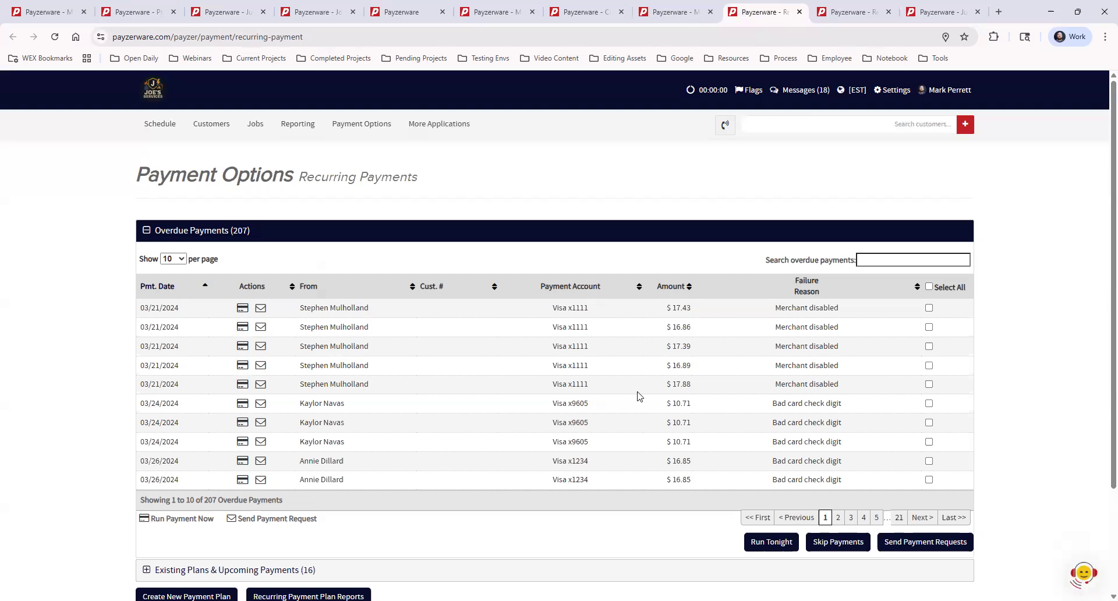
pyautogui.click(823, 294)
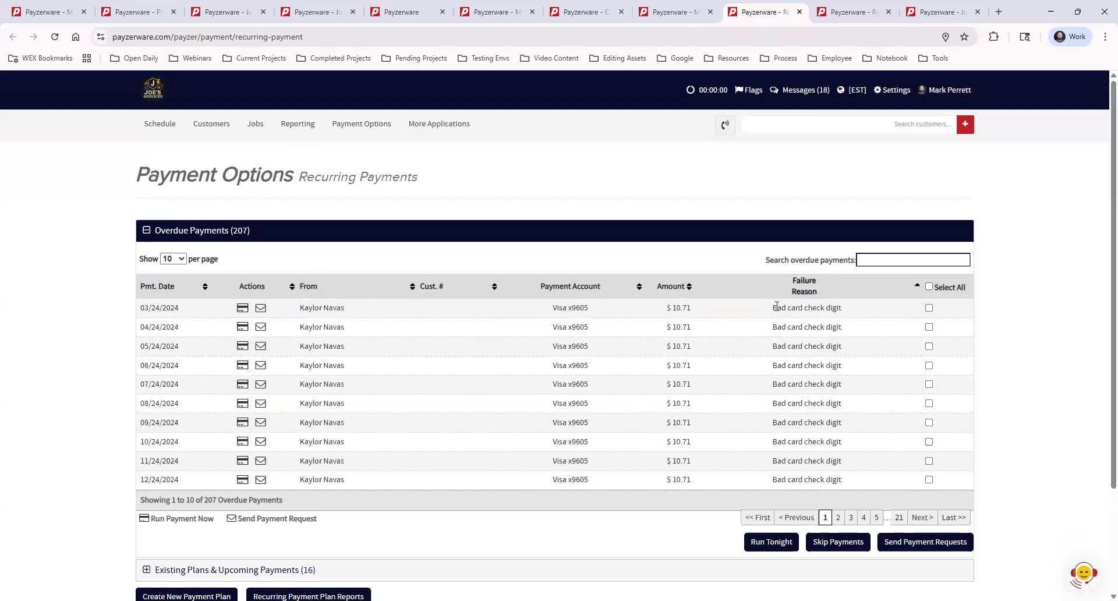
pyautogui.click(805, 292)
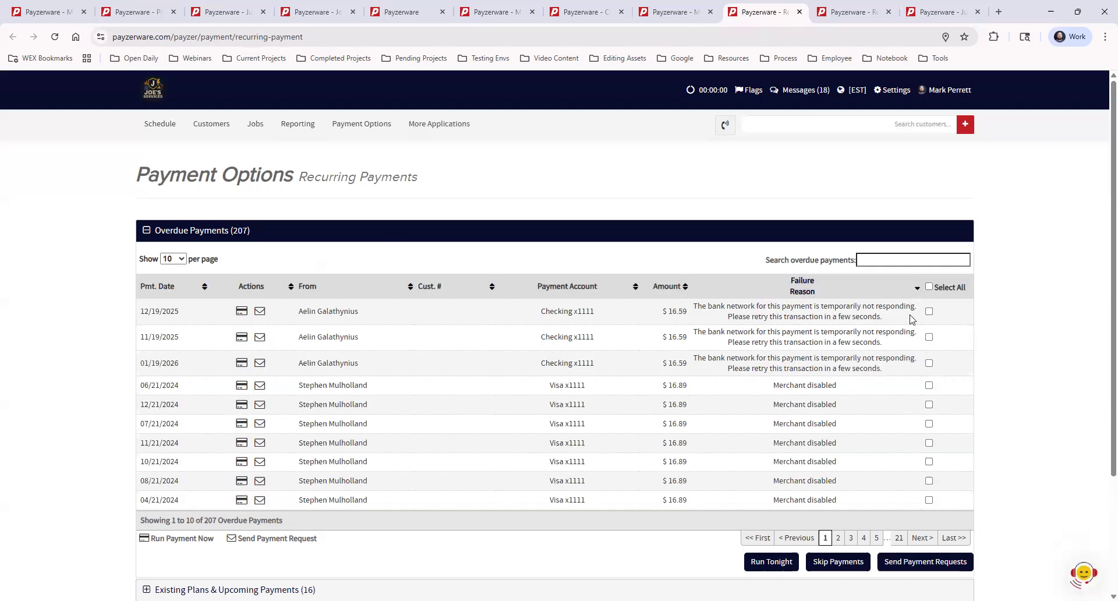
# - Select the first overdue payment and expand the Existing Plans & Upcoming Payments section
pyautogui.click(929, 312)
pyautogui.scroll(-3, 279, 329)
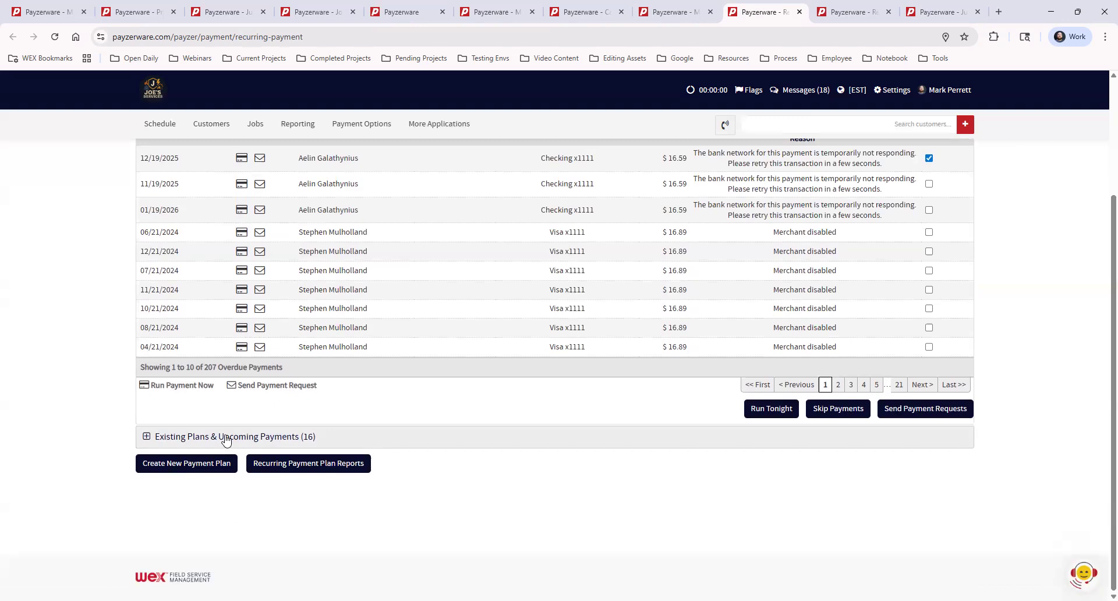
pyautogui.click(220, 437)
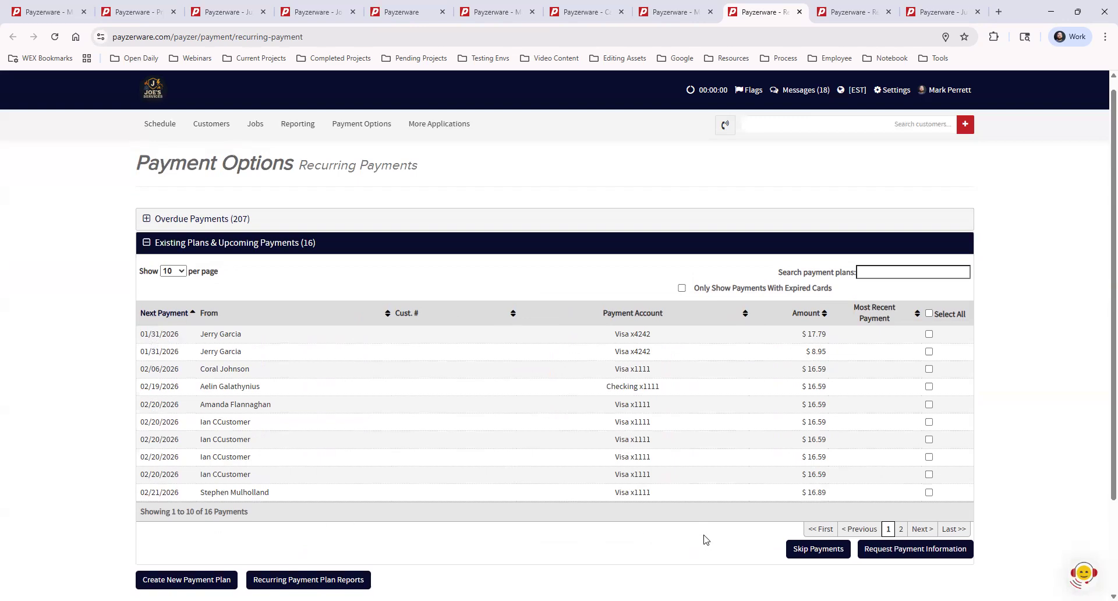
pyautogui.scroll(1, 707, 540)
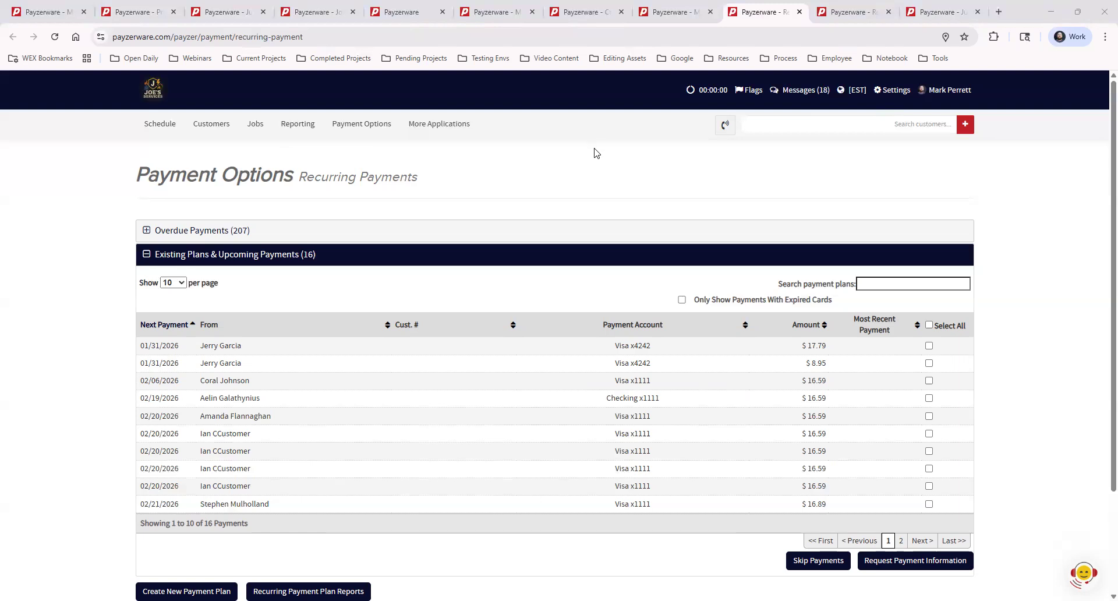
# - Switch to the customer tab, search for another customer by name, and open their customer record
pyautogui.click(839, 15)
pyautogui.click(941, 12)
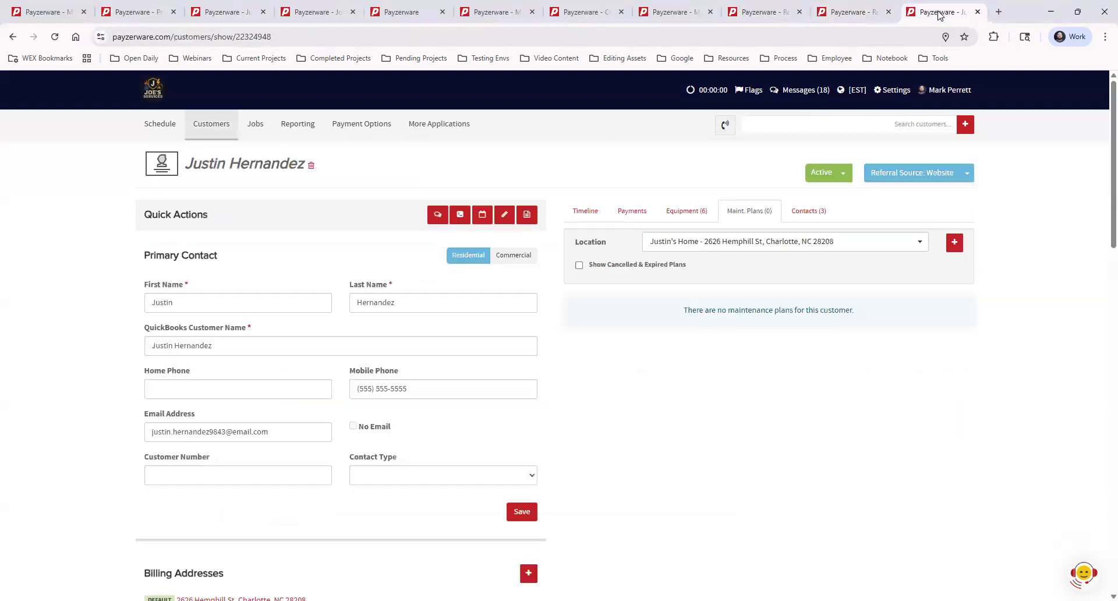
pyautogui.click(904, 122)
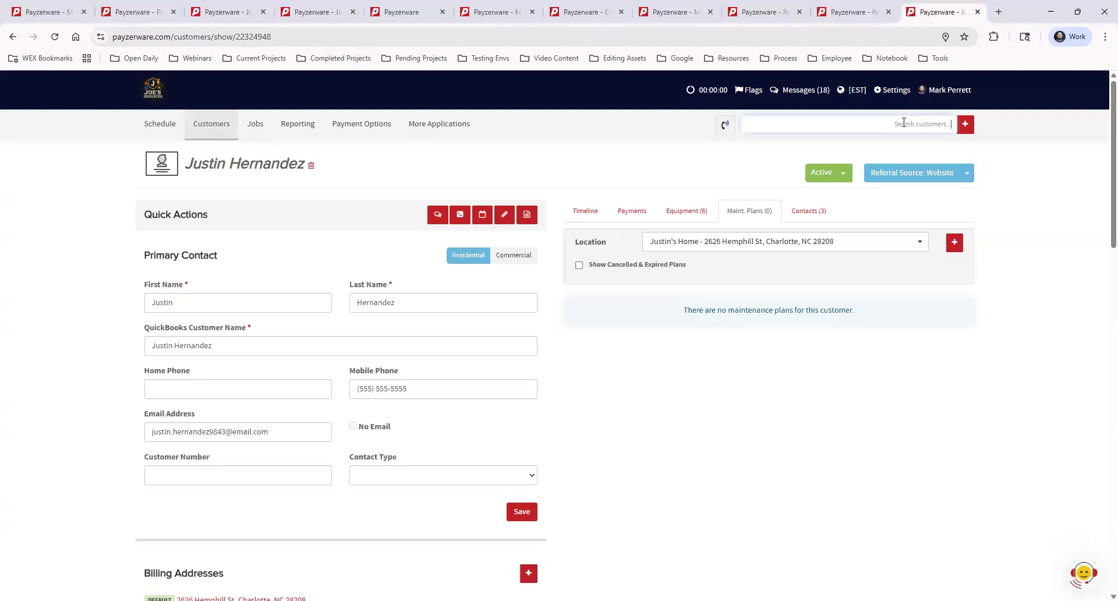
pyautogui.write('mary smith')
pyautogui.click(837, 156)
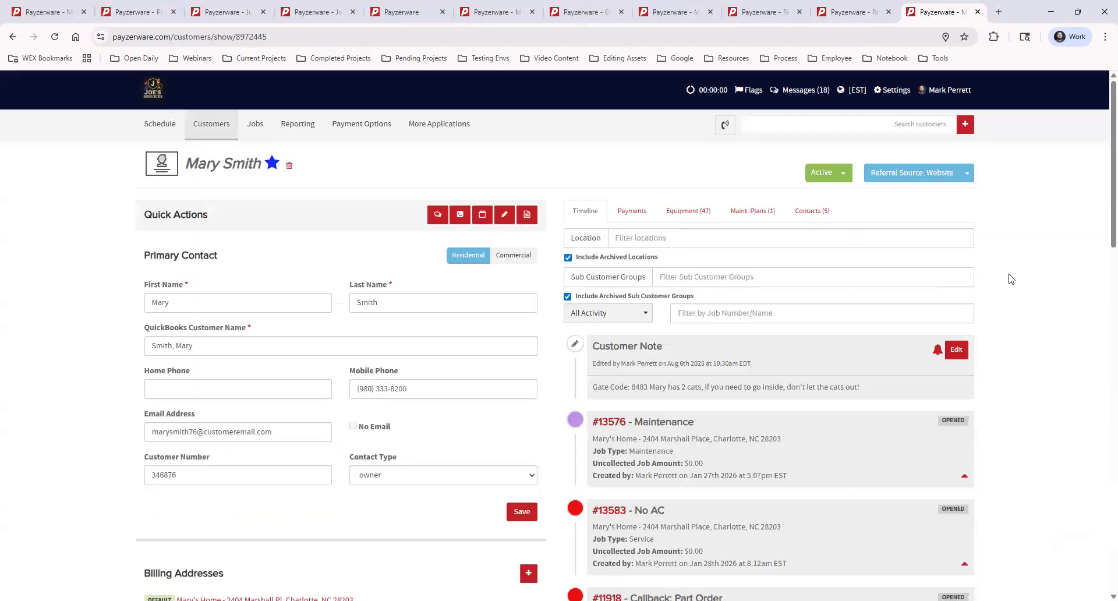
# - Cancel the customer's existing 1 System Residential Comfort Club maintenance plan
pyautogui.click(755, 211)
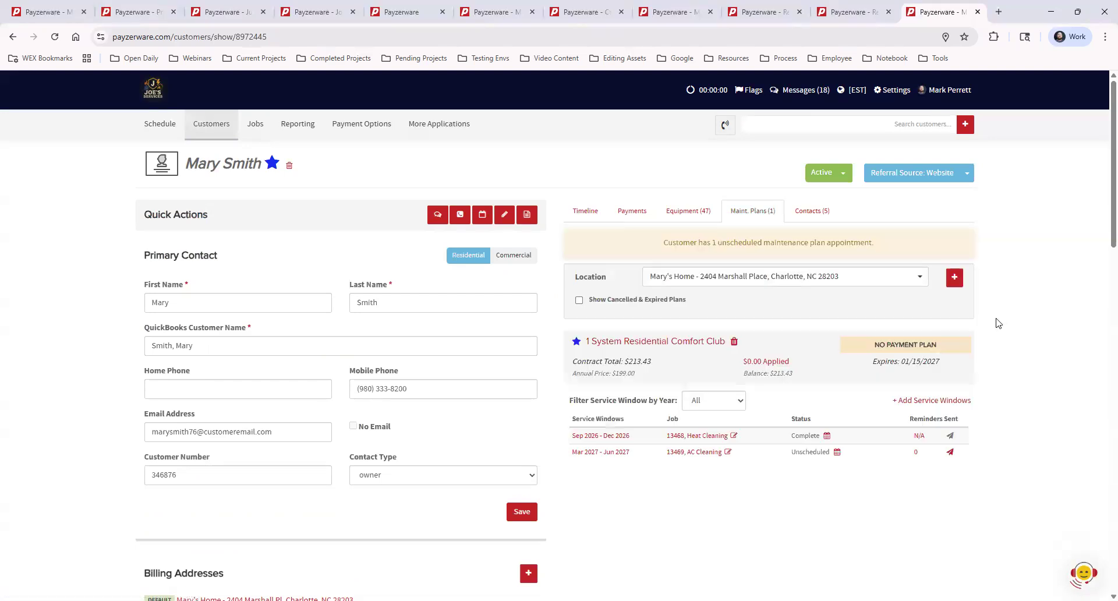
pyautogui.click(734, 341)
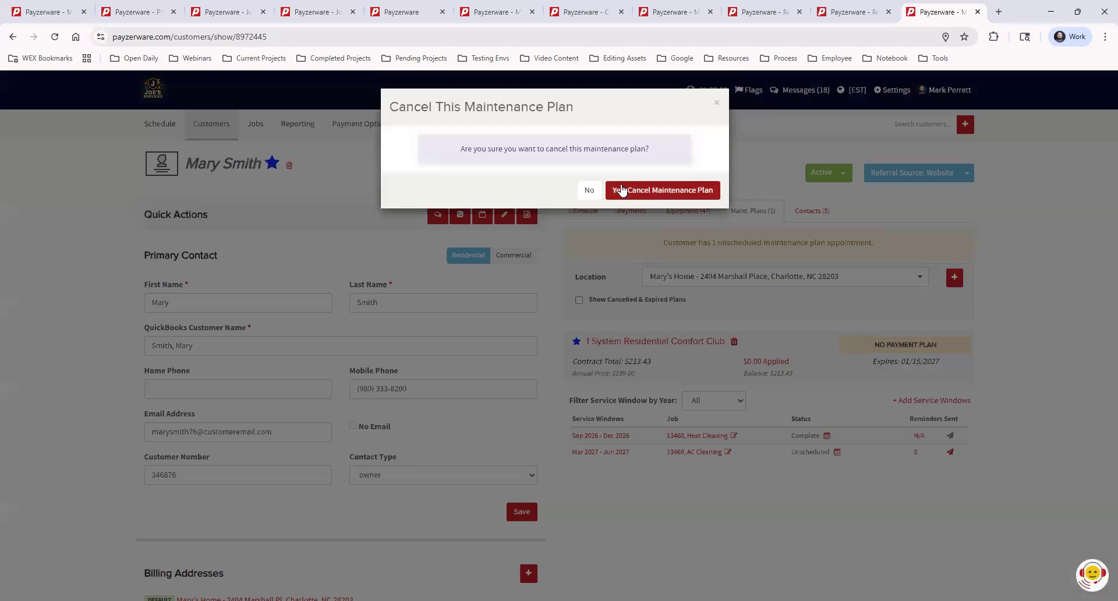
pyautogui.click(675, 192)
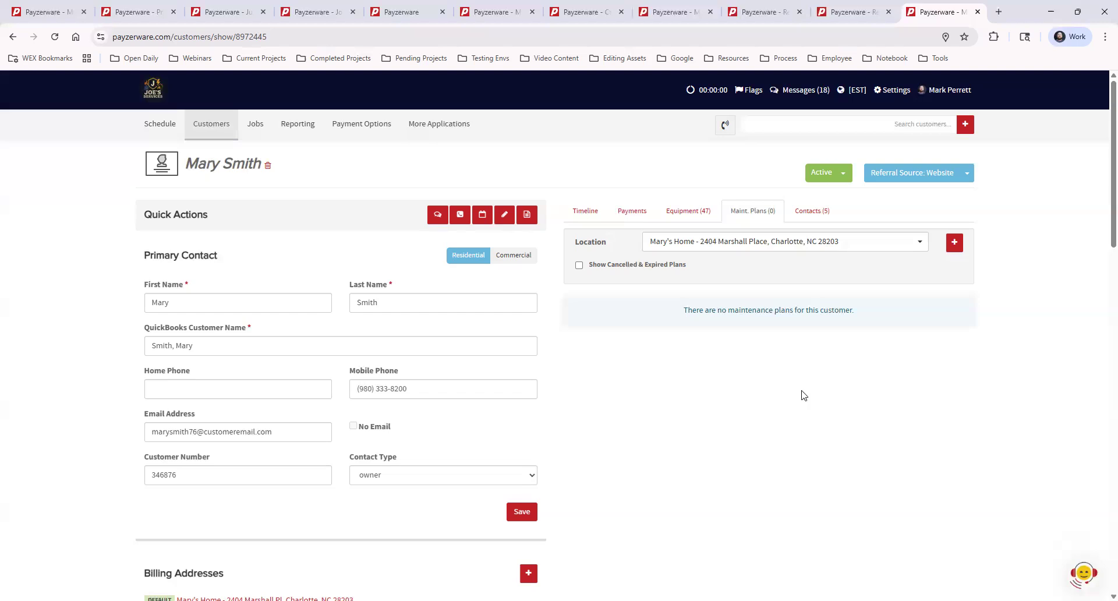
# - Add a new maintenance plan using Comfort Club Plan with the annual price cleared, and continue to the service step
pyautogui.click(955, 244)
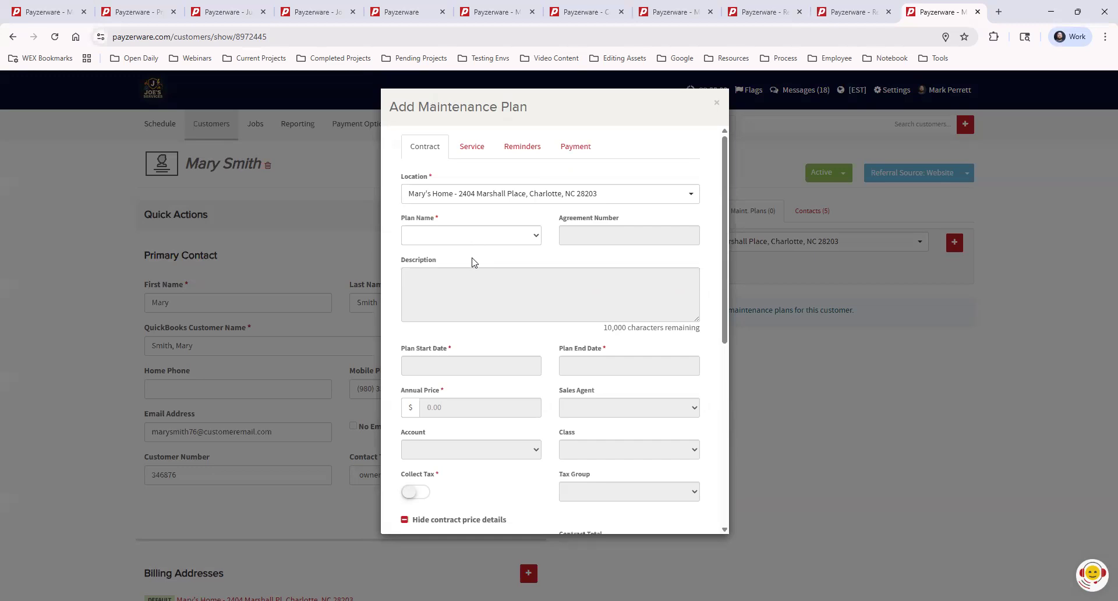
pyautogui.click(476, 237)
pyautogui.click(463, 343)
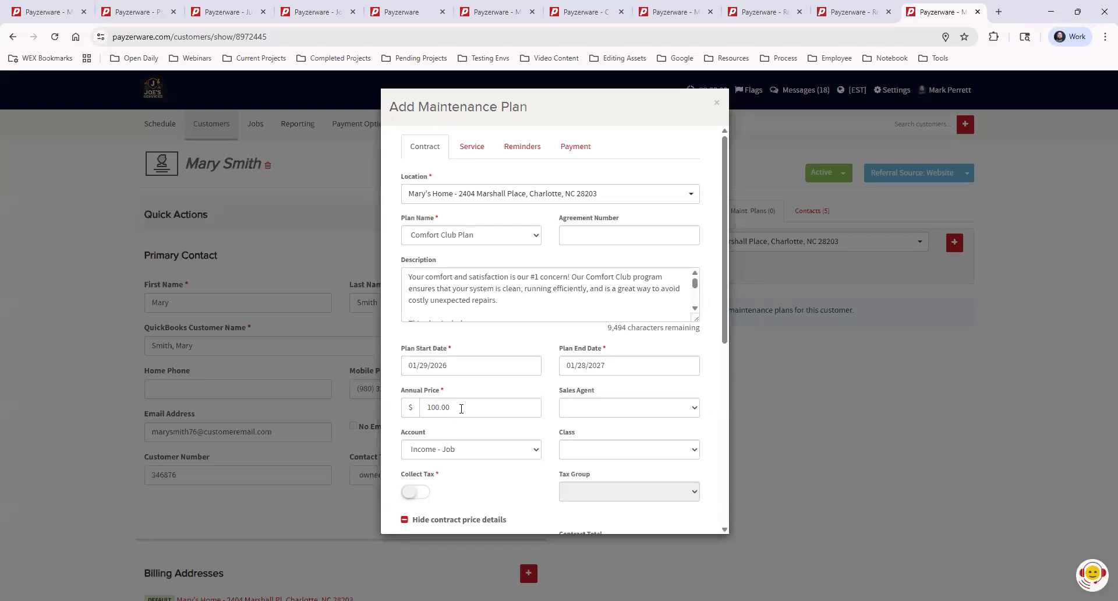
pyautogui.moveTo(454, 408); pyautogui.dragTo(413, 407)
pyautogui.press('BackSpace')
pyautogui.click(482, 429)
pyautogui.scroll(-5, 689, 318)
pyautogui.scroll(-6, 711, 356)
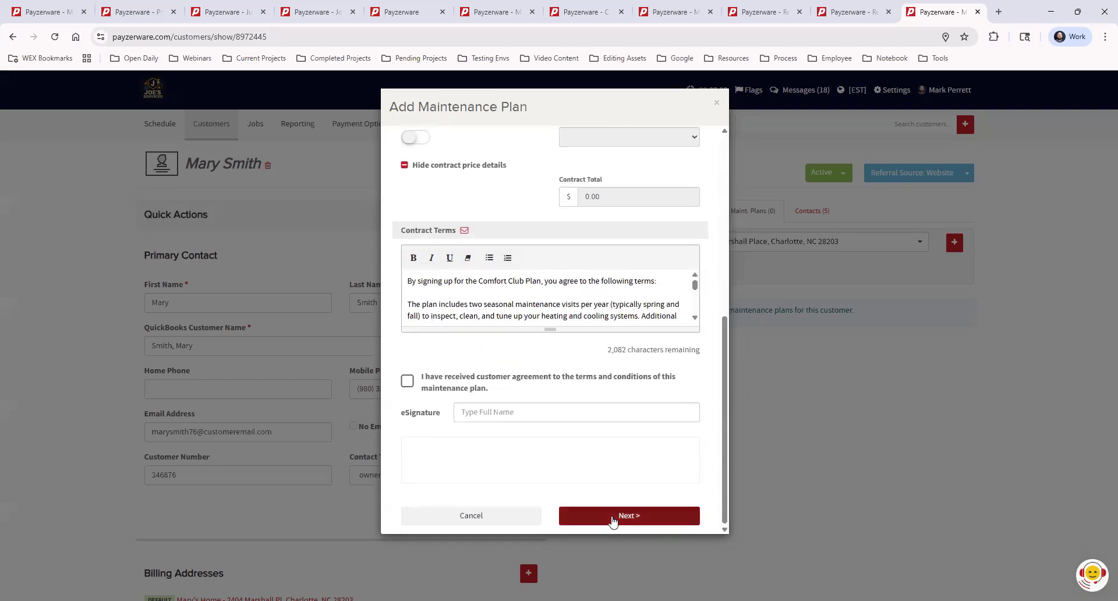
pyautogui.click(613, 515)
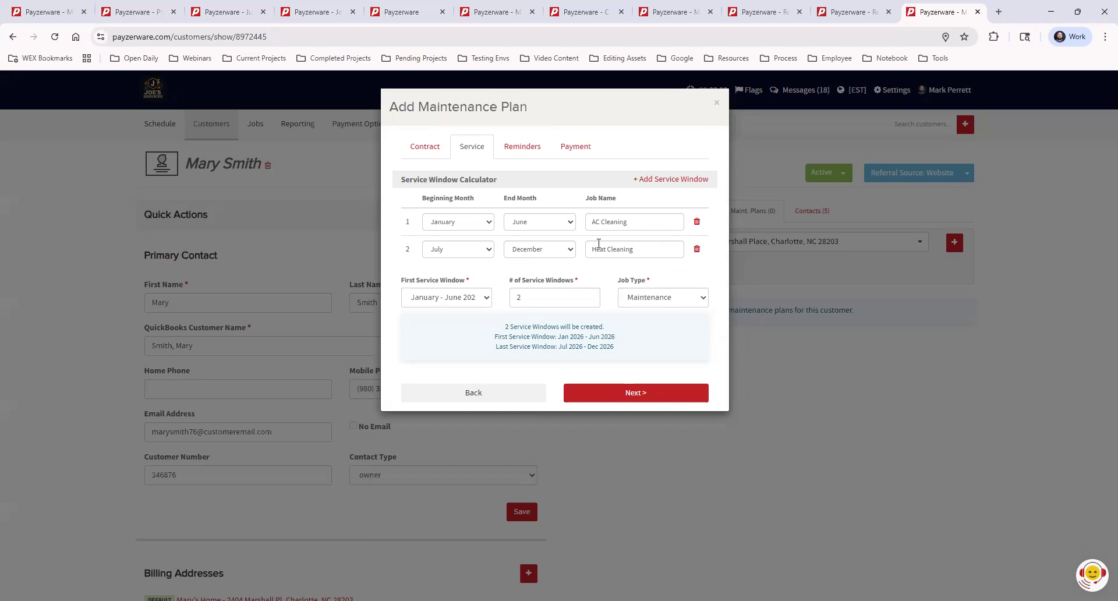
# - Replace the second service window with a new August to December window named Heat Cleaning
pyautogui.click(697, 248)
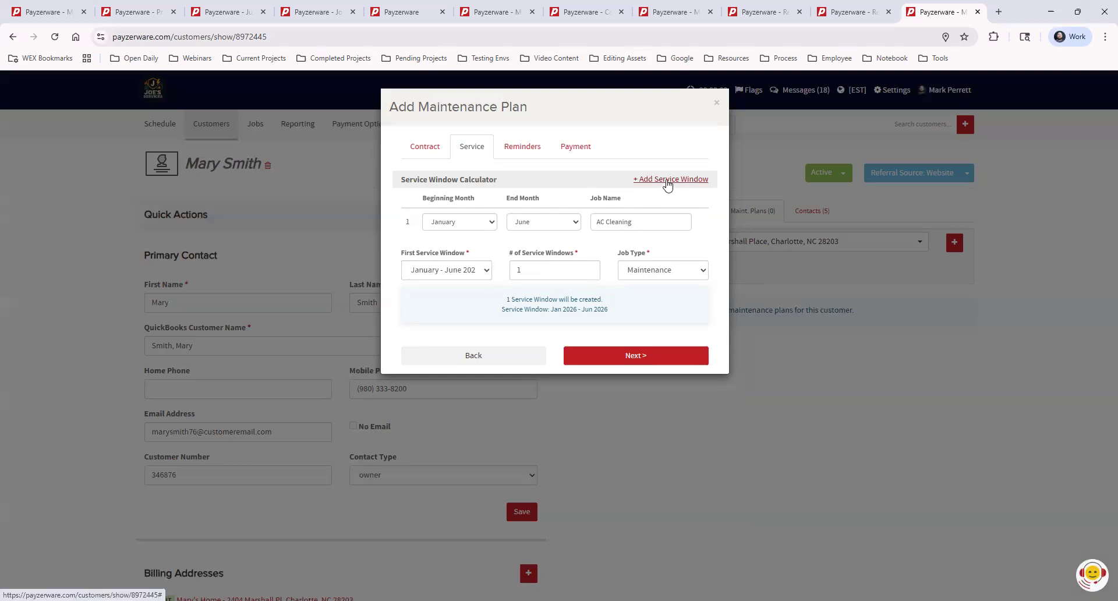
pyautogui.click(668, 180)
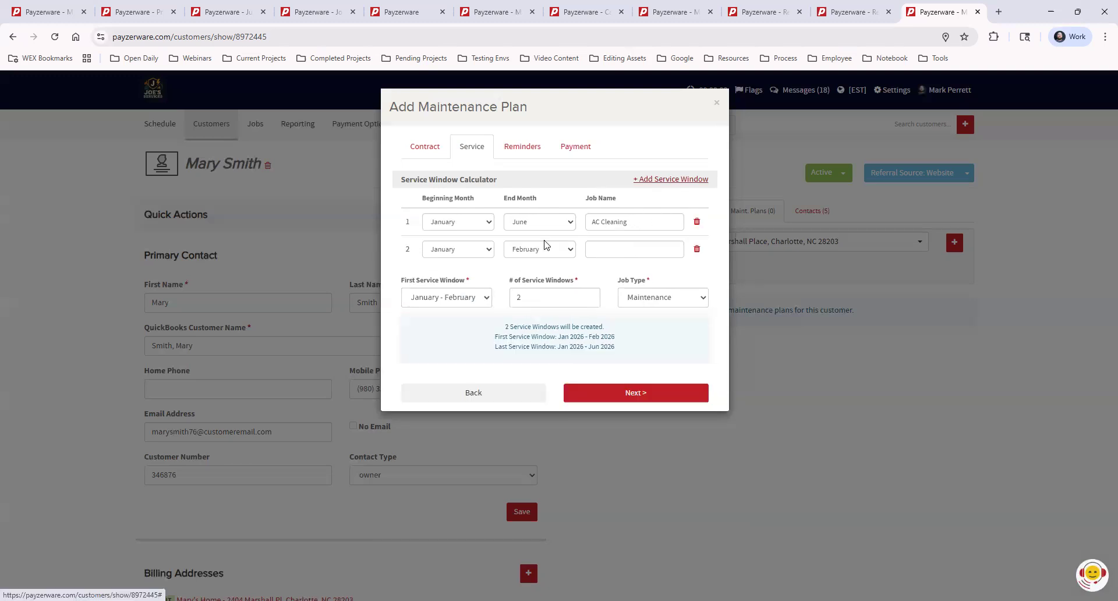
pyautogui.click(481, 255)
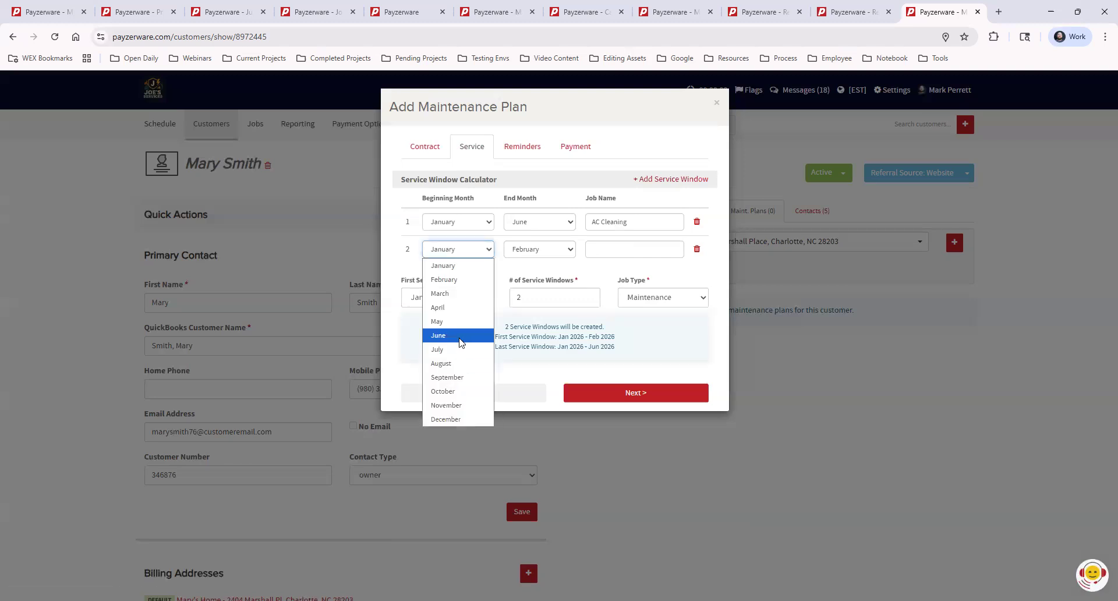
pyautogui.click(460, 367)
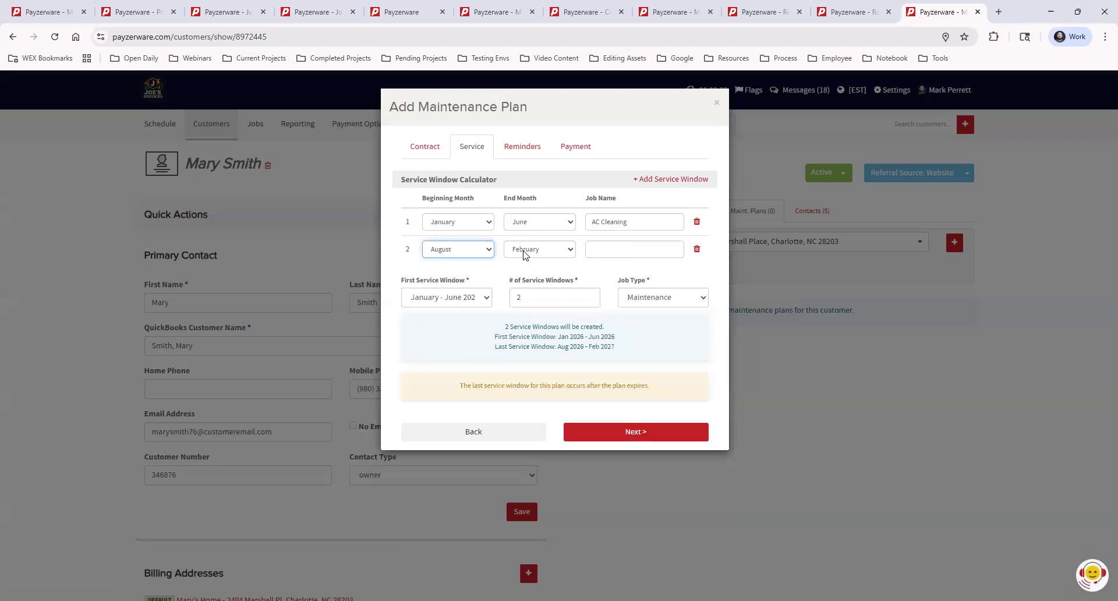
pyautogui.click(542, 249)
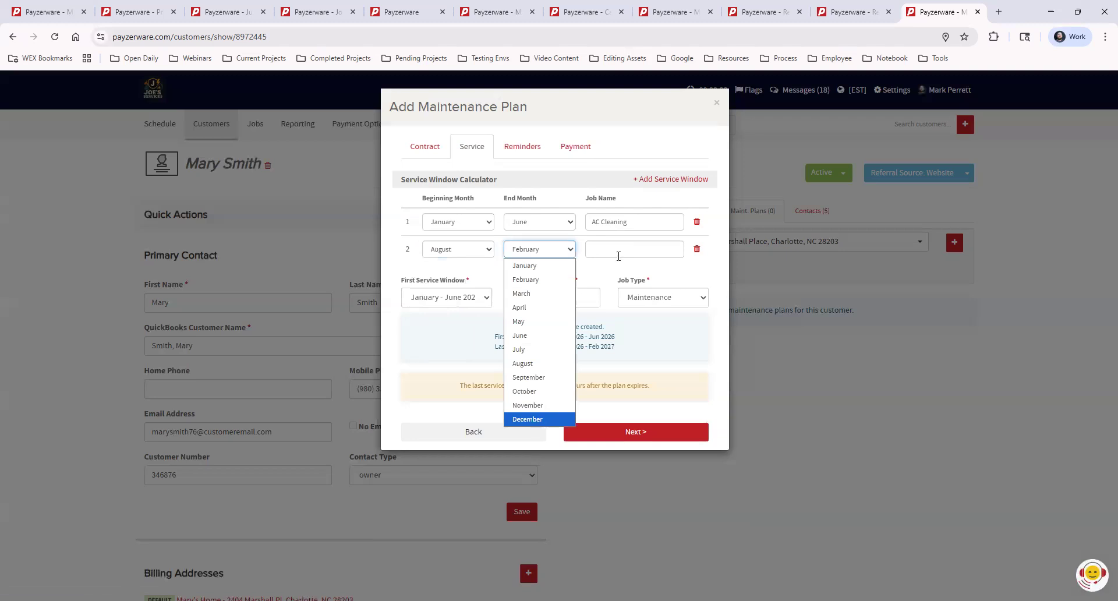
pyautogui.click(535, 419)
pyautogui.click(611, 250)
pyautogui.write('Heat')
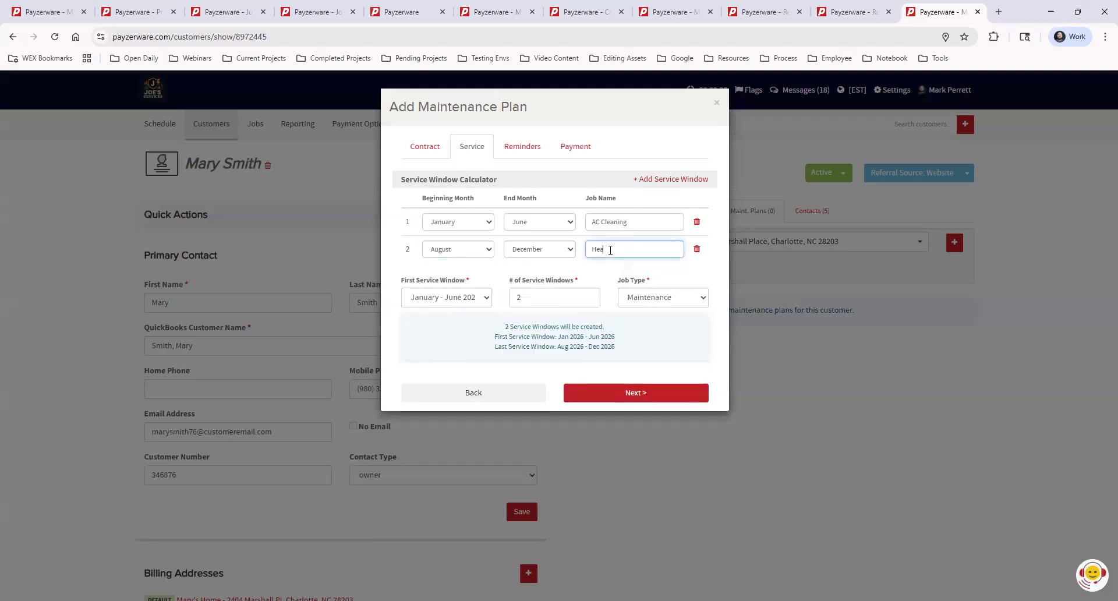
pyautogui.write(' Cleaning')
# - Set the first service window to August - December and finish the plan without a payment option
pyautogui.click(462, 303)
pyautogui.click(455, 330)
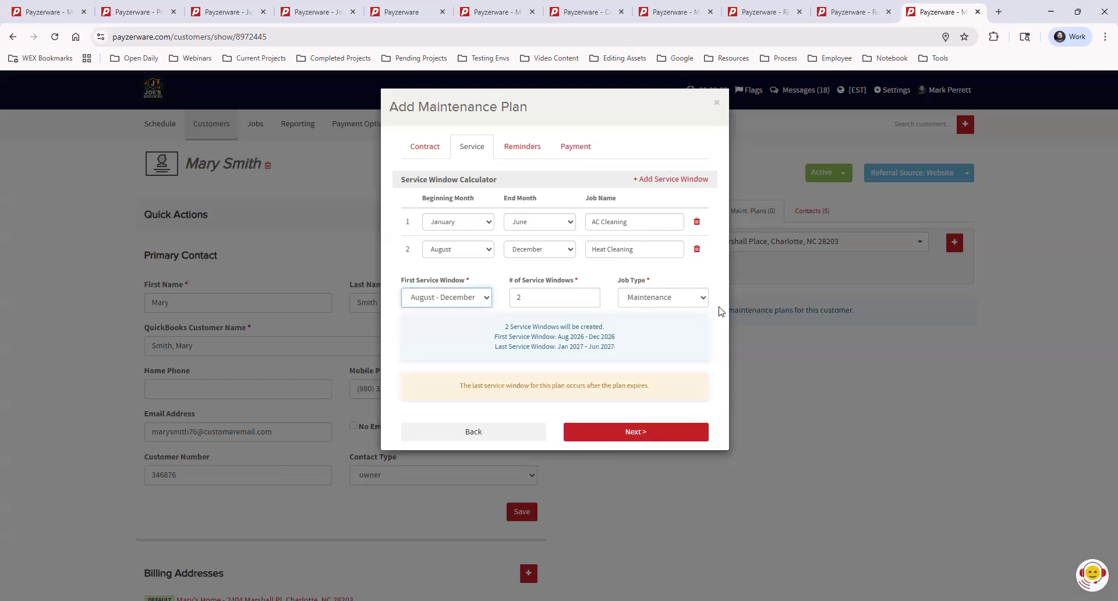
pyautogui.click(641, 435)
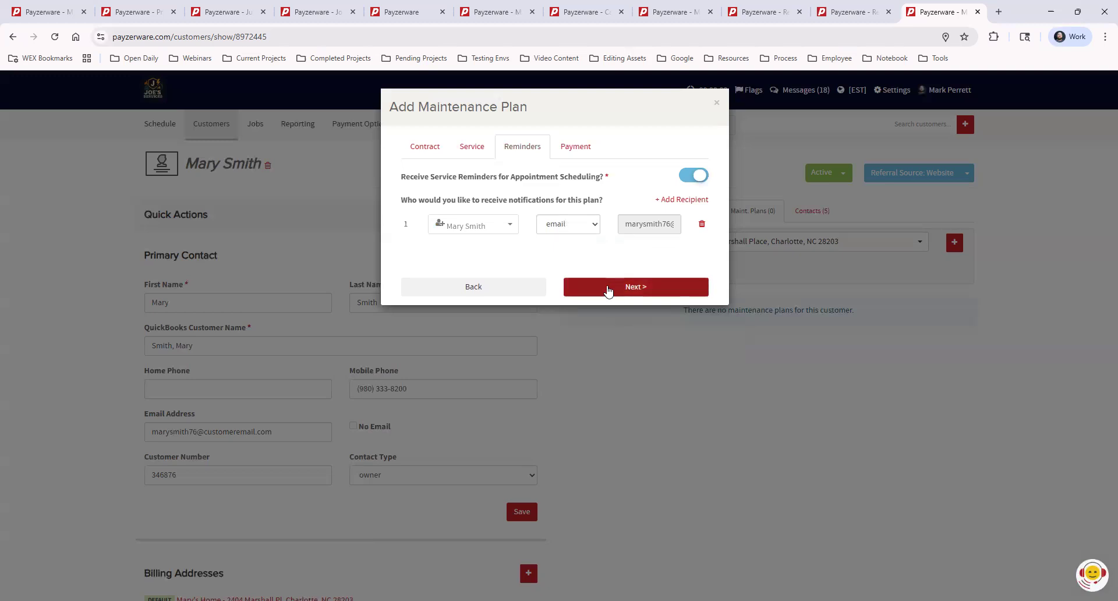
pyautogui.click(607, 287)
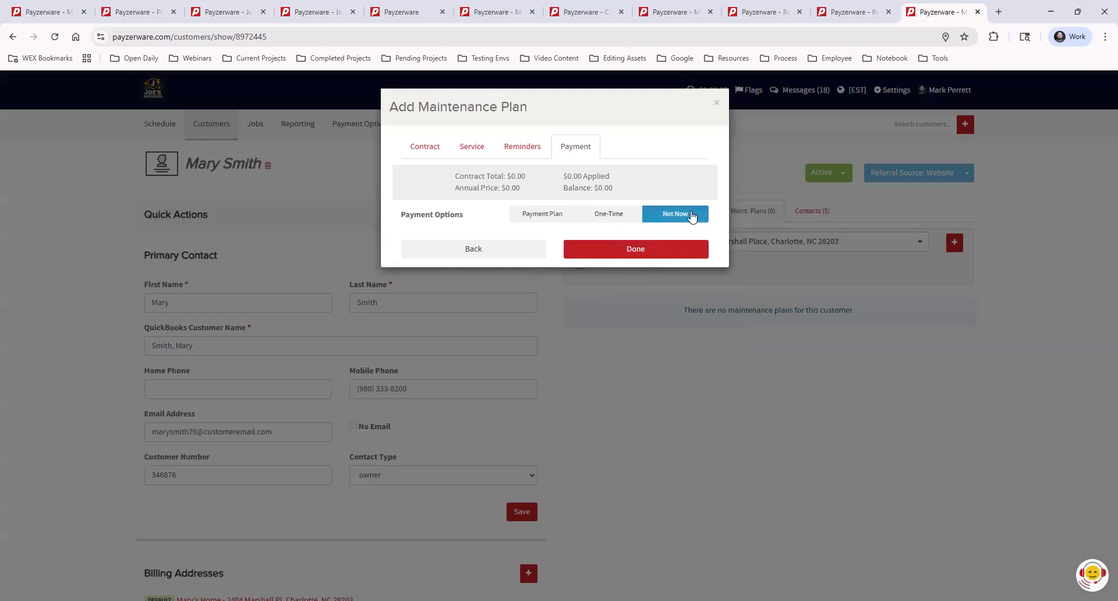
pyautogui.click(680, 249)
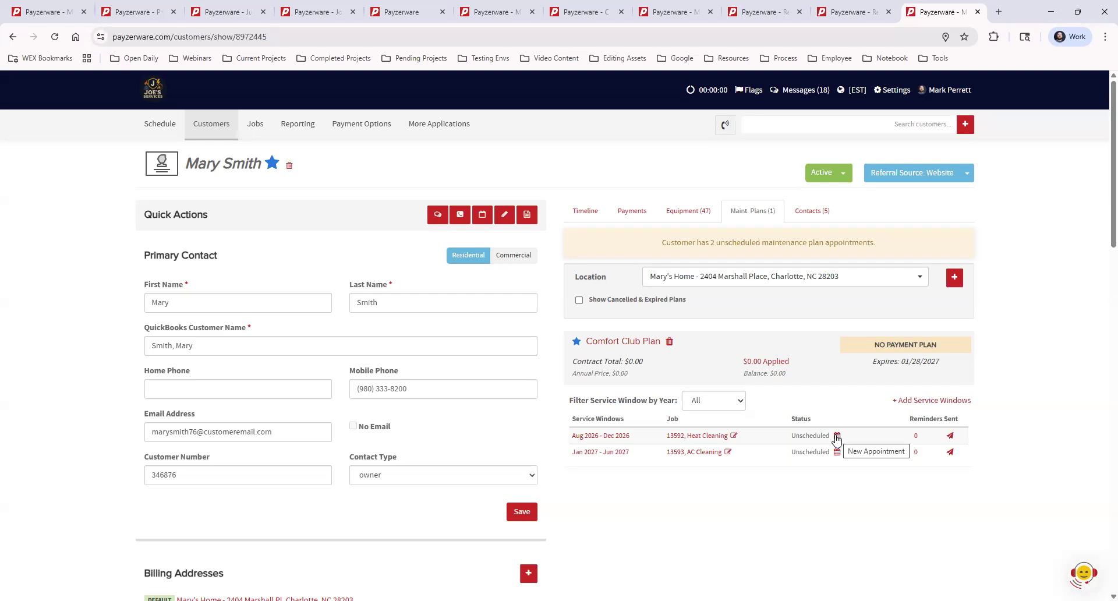
# - Schedule a new appointment for the Heat Cleaning service window, setting the date to 09/16/2025
pyautogui.click(837, 437)
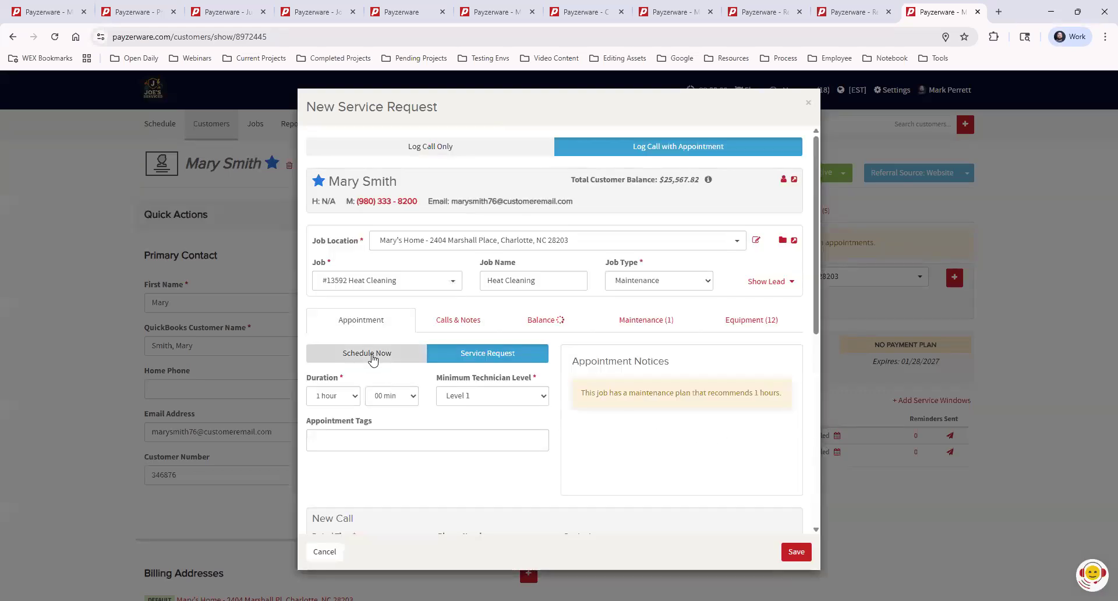
pyautogui.click(367, 353)
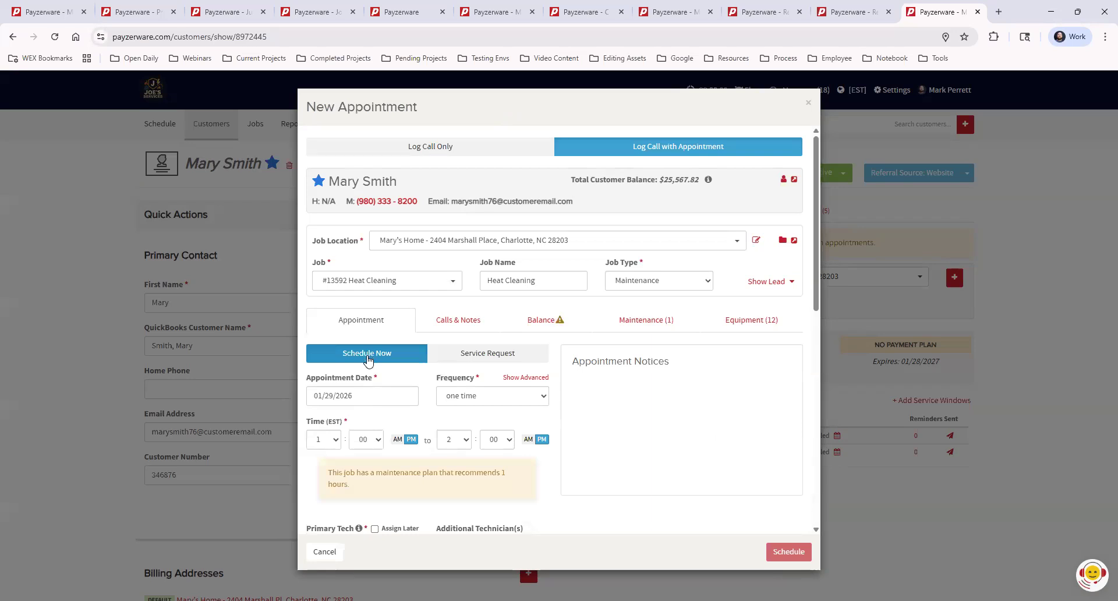
pyautogui.click(365, 397)
pyautogui.click(317, 420)
pyautogui.click(317, 420)
pyautogui.click(317, 420)
pyautogui.click(318, 420)
pyautogui.click(317, 420)
pyautogui.click(451, 420)
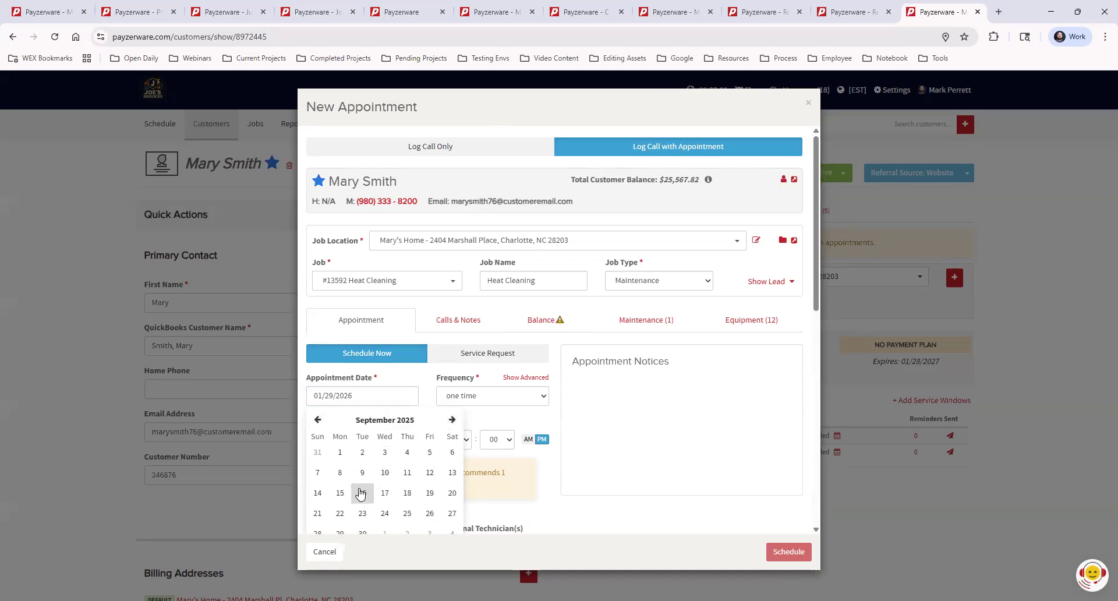
pyautogui.click(362, 493)
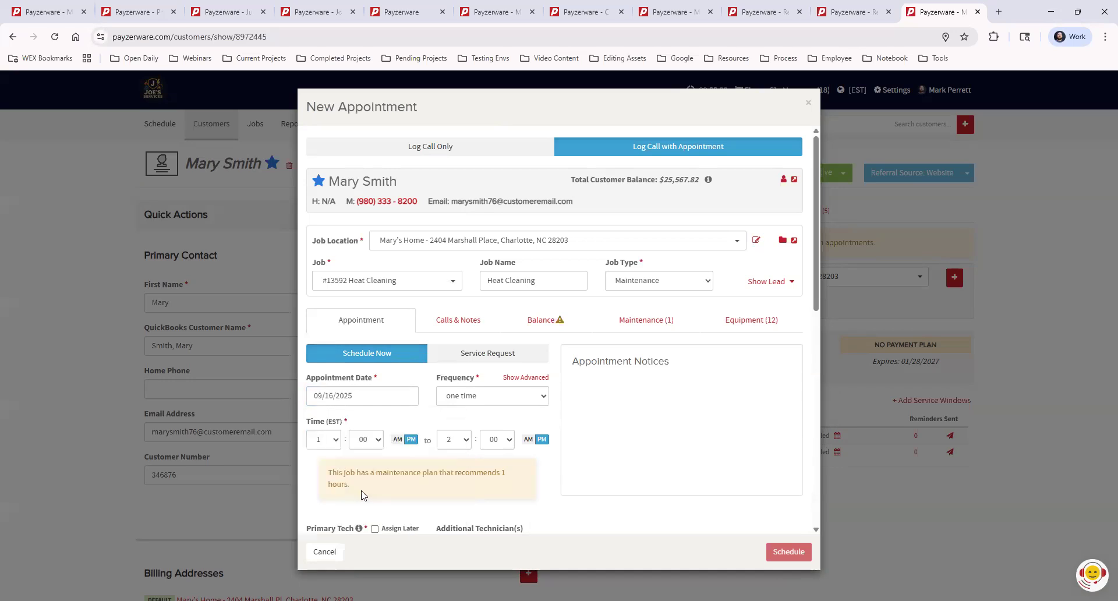
# - Set the appointment time from 3:00 to 4:00 PM and assign the second listed technician as primary tech
pyautogui.click(326, 441)
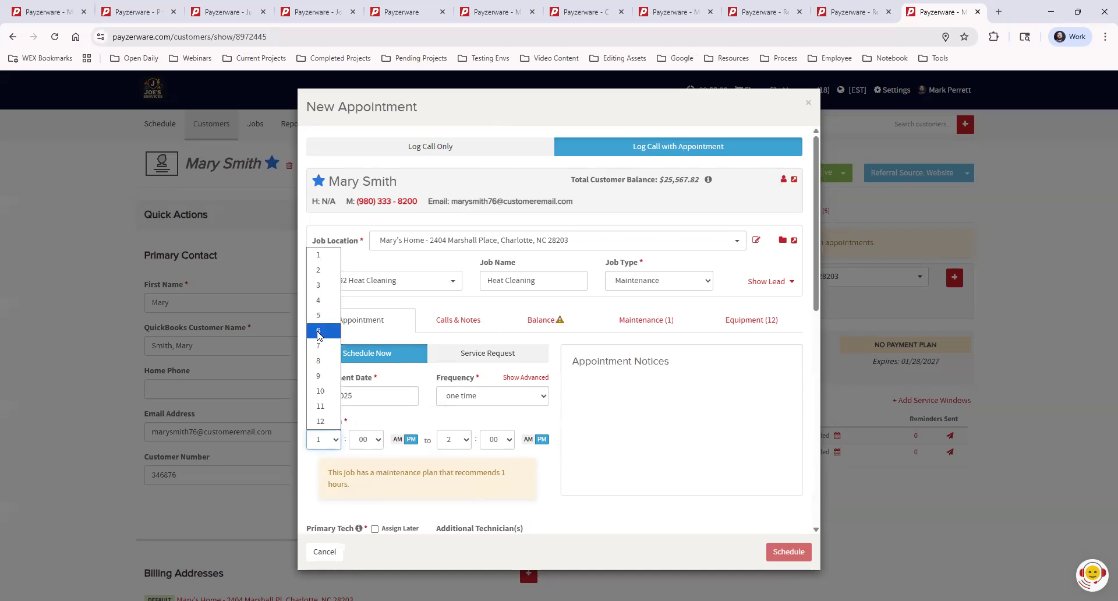
pyautogui.click(326, 286)
pyautogui.click(456, 441)
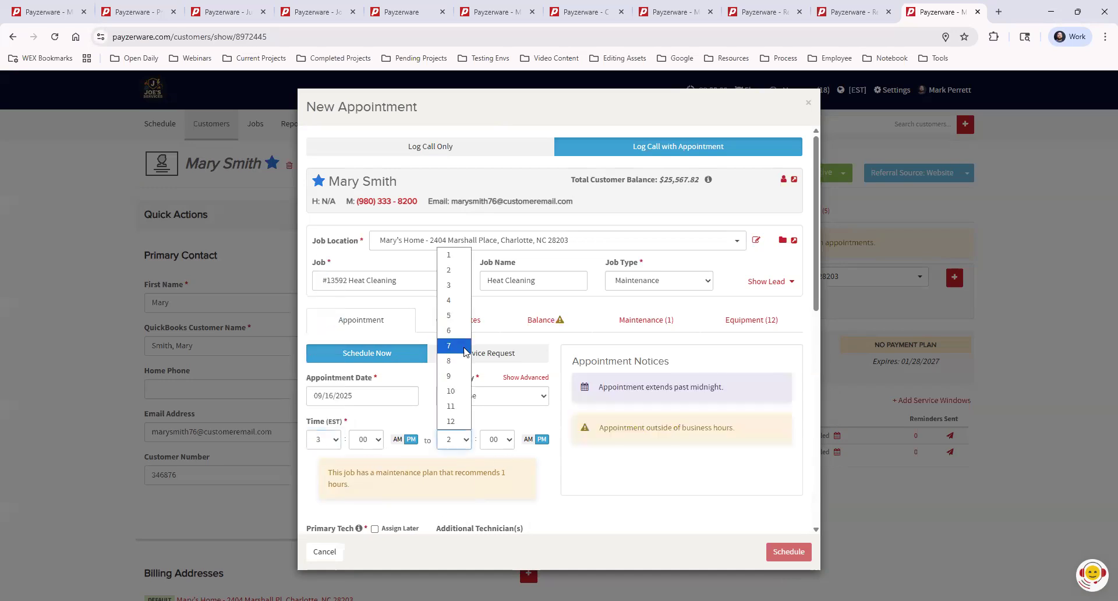
pyautogui.click(457, 299)
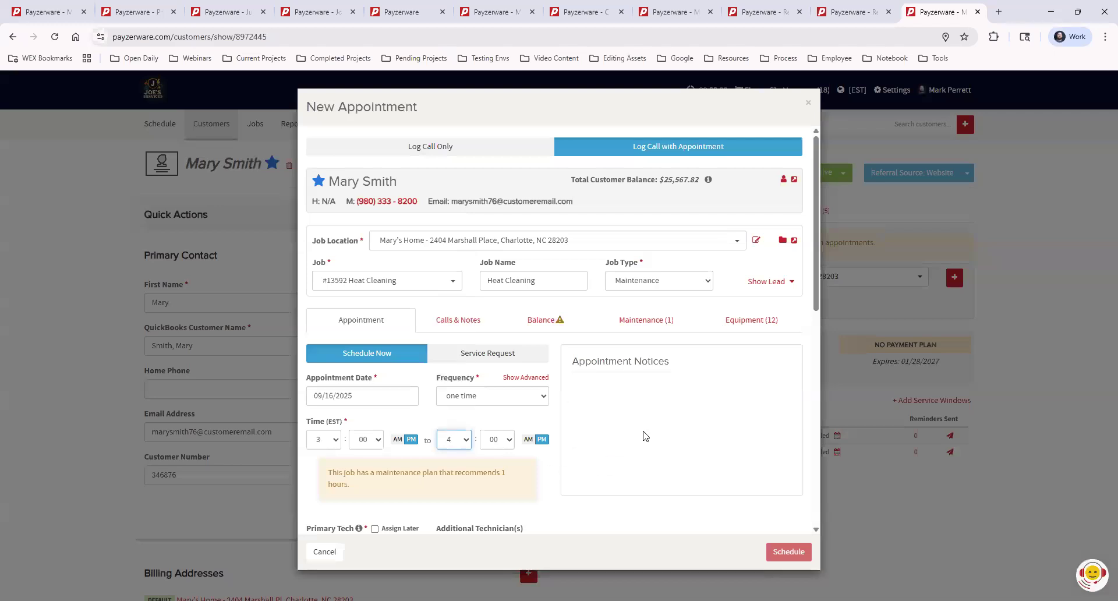
pyautogui.moveTo(641, 361); pyautogui.dragTo(648, 361)
pyautogui.scroll(-4, 670, 425)
pyautogui.click(360, 314)
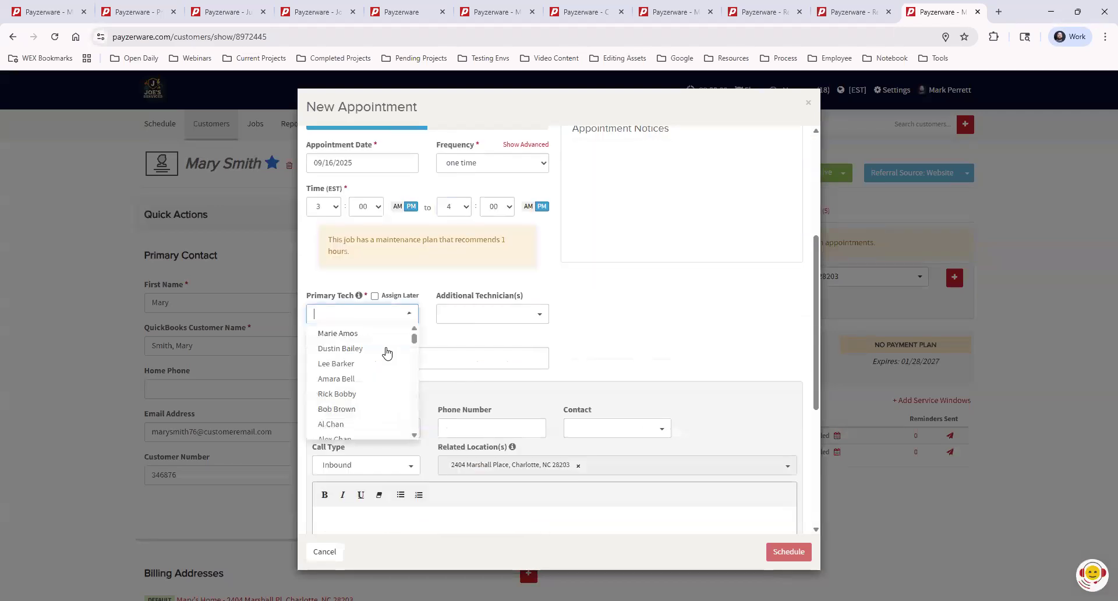
pyautogui.click(368, 349)
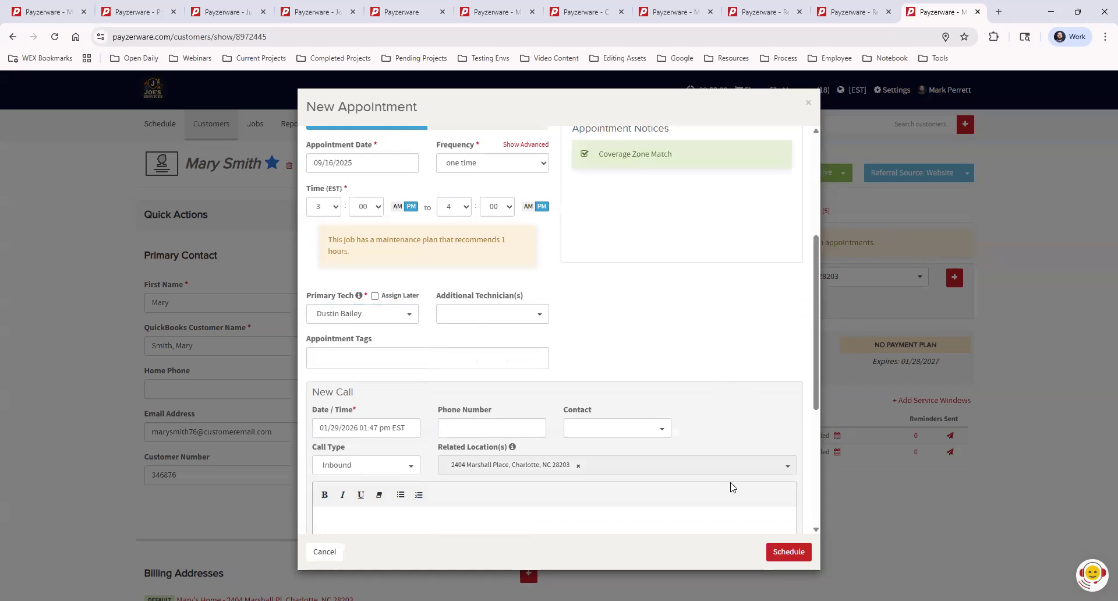
# - Turn off the Scheduled and En Route notifications and schedule the appointment
pyautogui.scroll(-4, 729, 487)
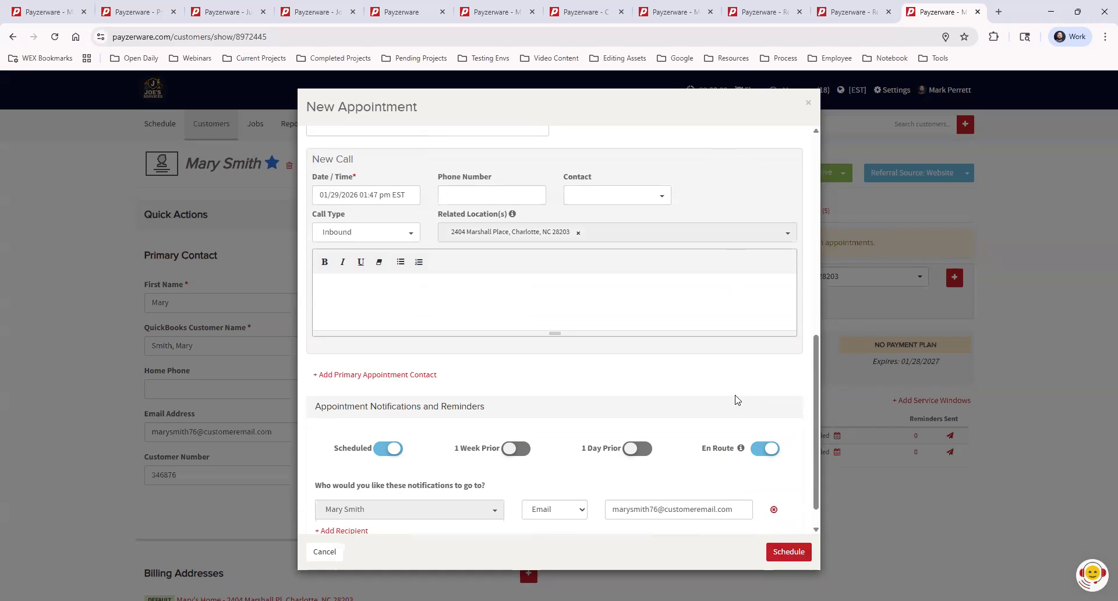
pyautogui.click(391, 450)
pyautogui.click(766, 450)
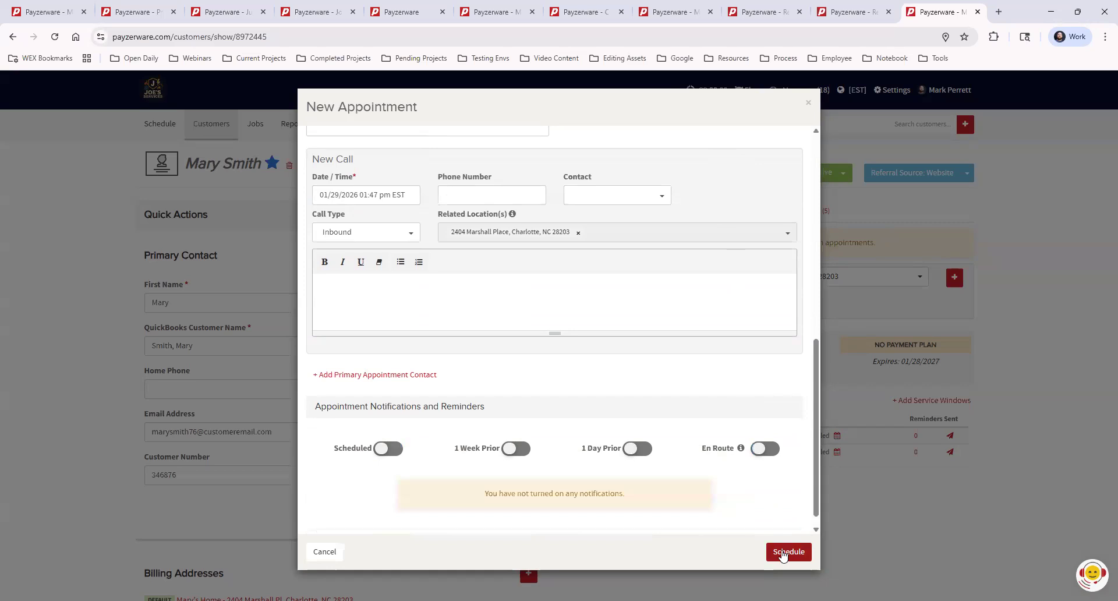
pyautogui.click(783, 554)
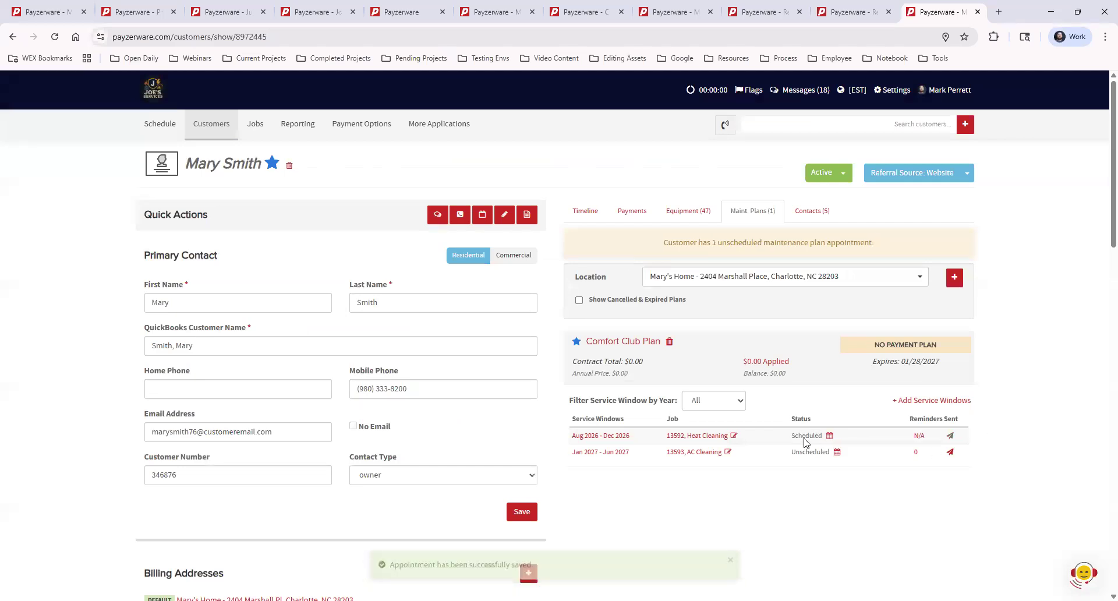
# - Open the Heat Cleaning job and update the technician status to Complete
pyautogui.moveTo(786, 441); pyautogui.dragTo(830, 444)
pyautogui.click(766, 482)
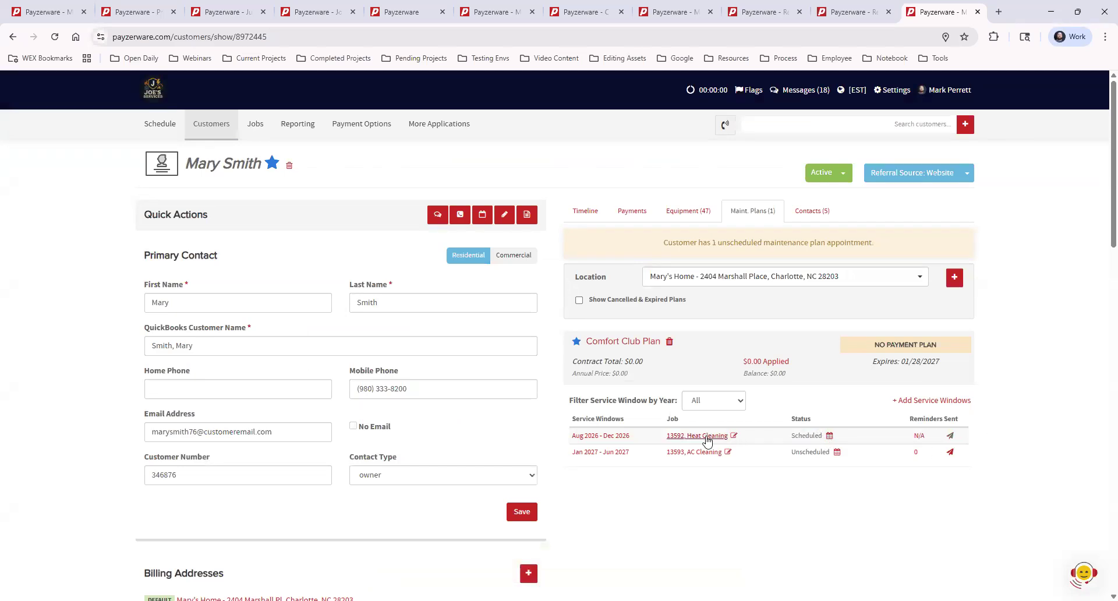
pyautogui.click(706, 441)
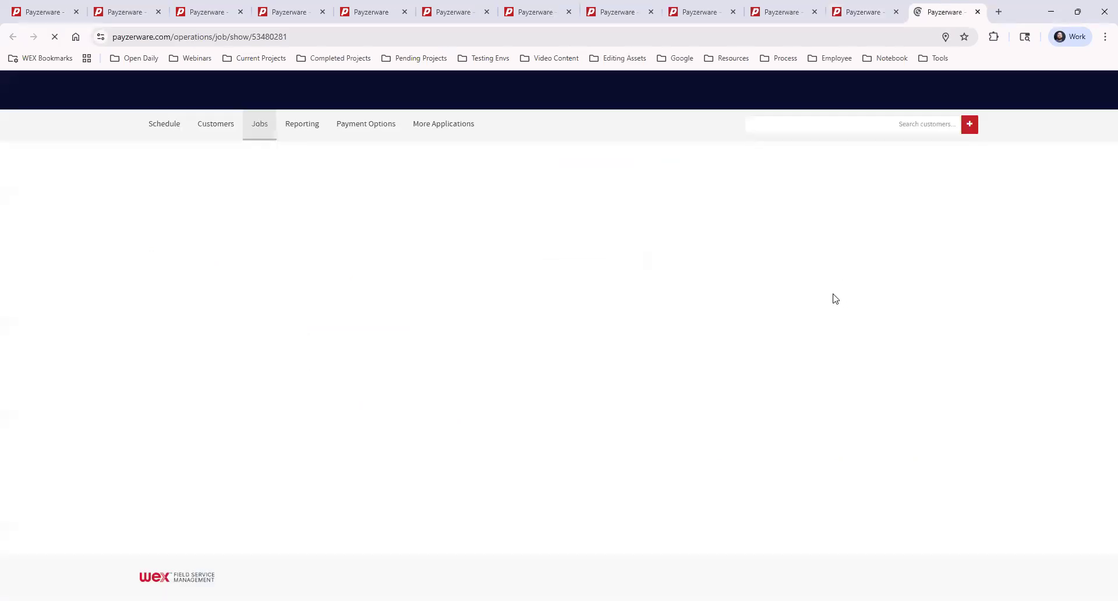
pyautogui.scroll(-1, 730, 399)
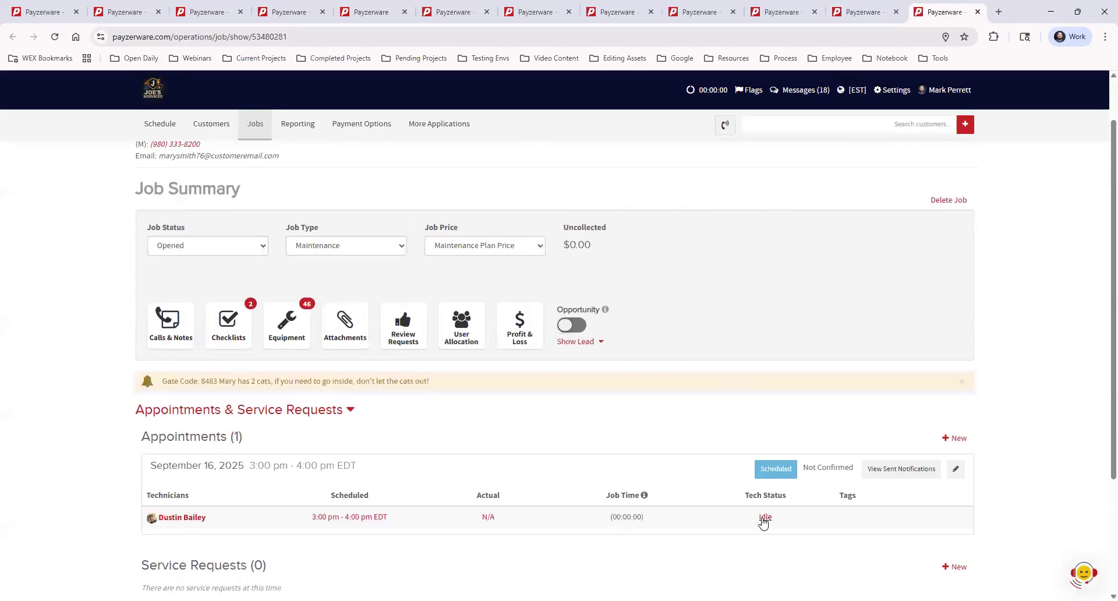
pyautogui.click(765, 520)
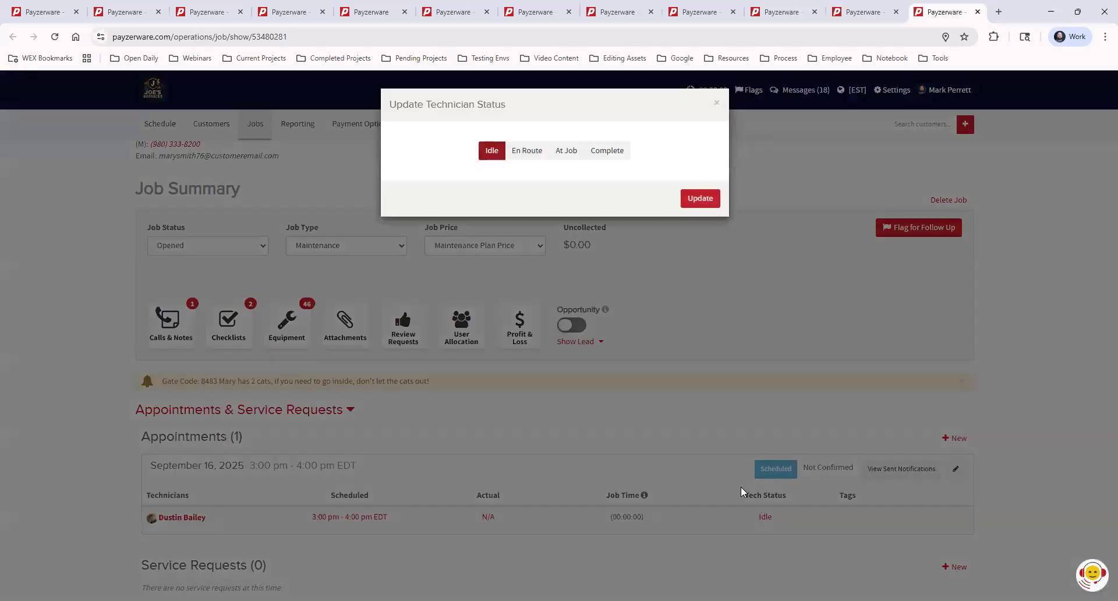
pyautogui.click(589, 152)
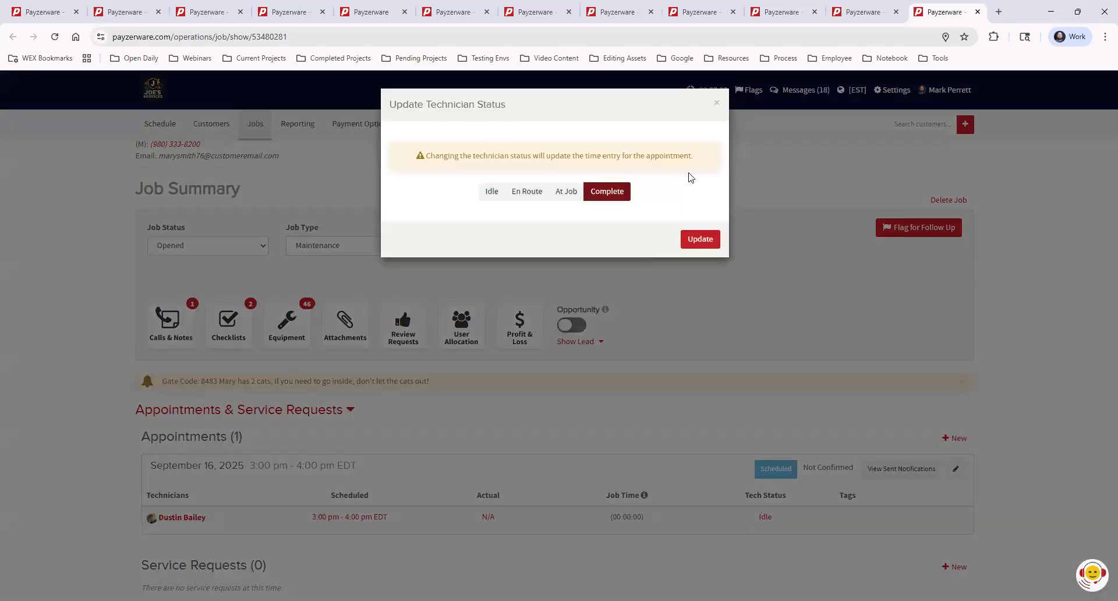
pyautogui.click(701, 240)
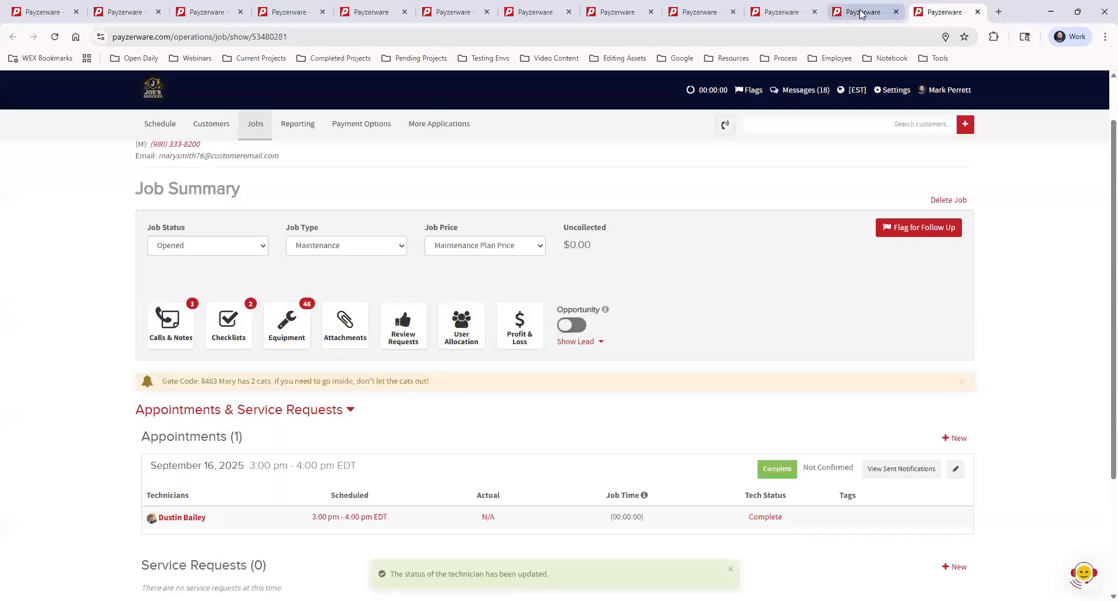
# - Reload the customer page in the other tab and view its maintenance plans
pyautogui.click(862, 6)
pyautogui.click(57, 37)
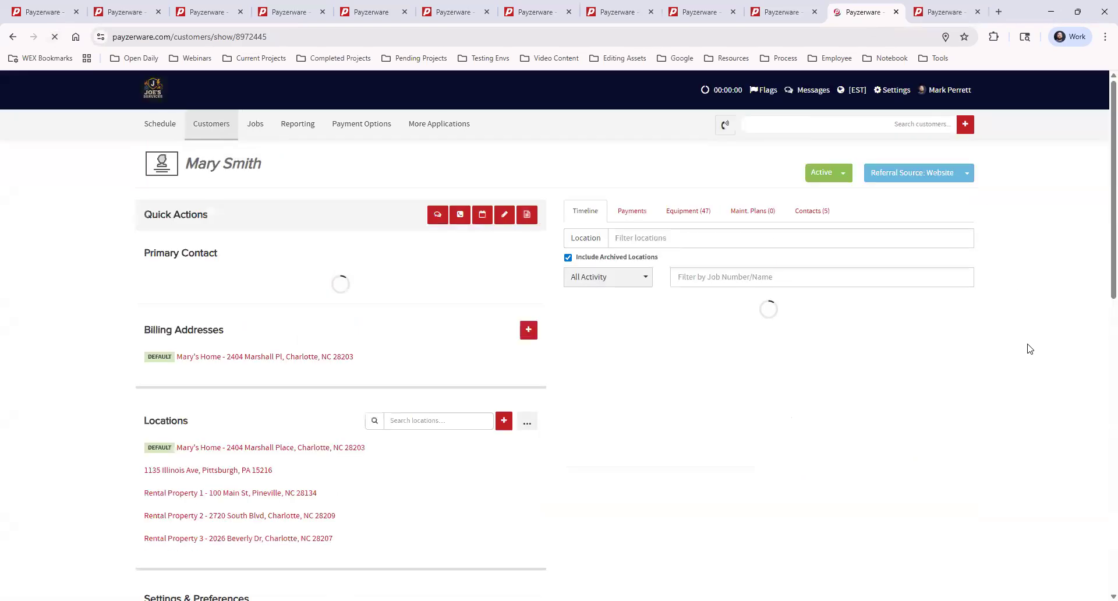
pyautogui.click(746, 215)
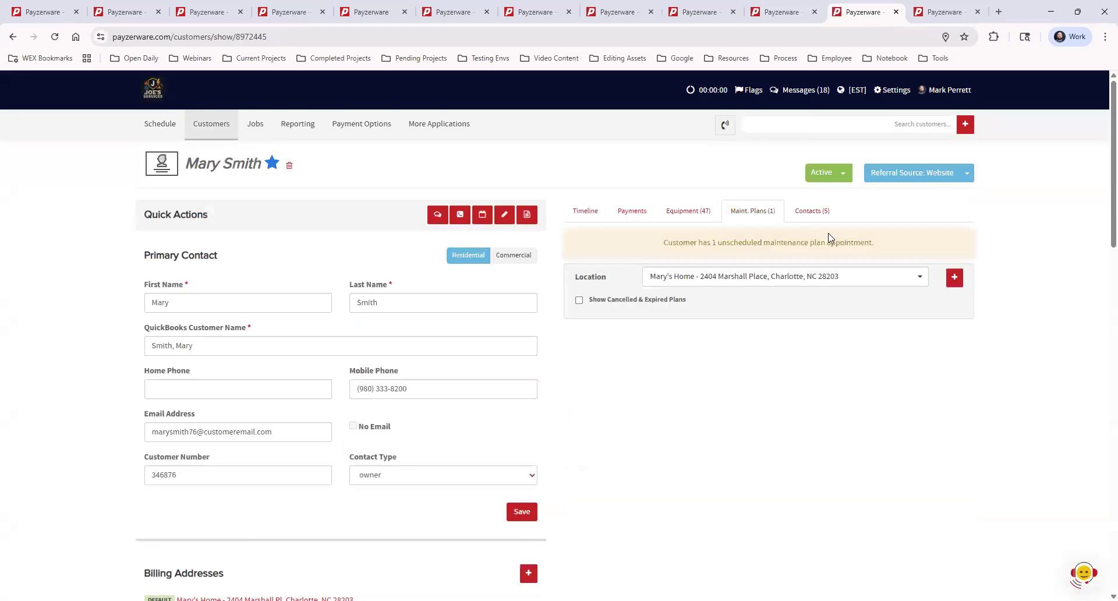